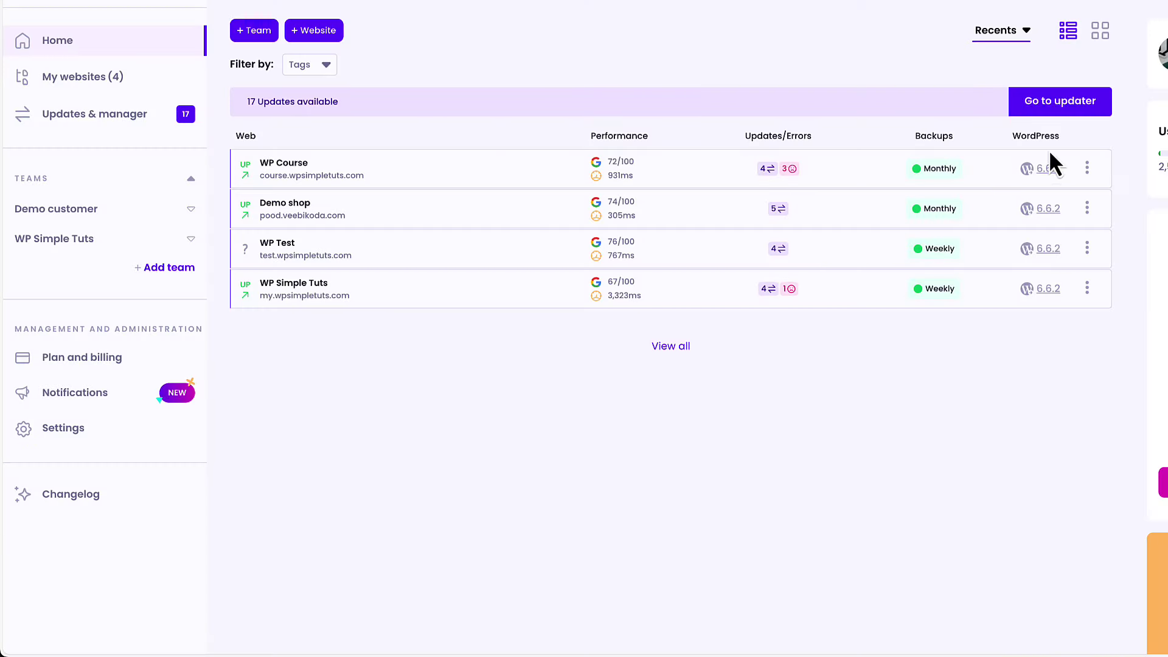
Go to the available updates page and select all 14 pending plugin updates
left_click(1059, 102)
left_click(375, 621)
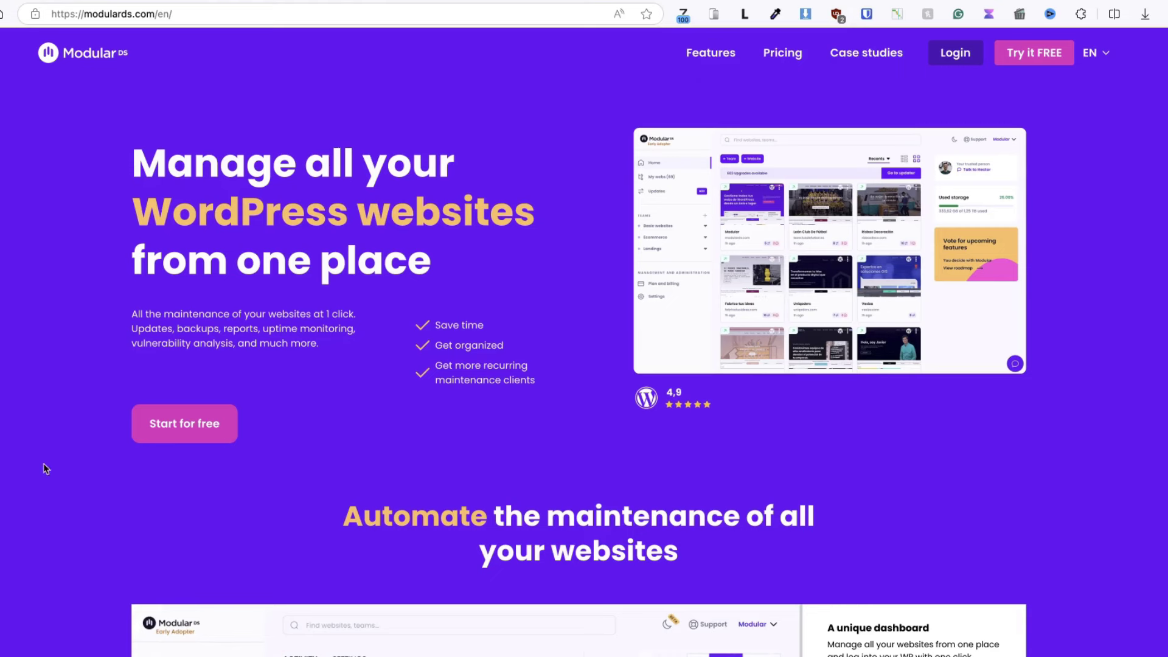
Review the Features page, then the Pricing page comparing Free, Starter €29 and Business €49
left_click(708, 56)
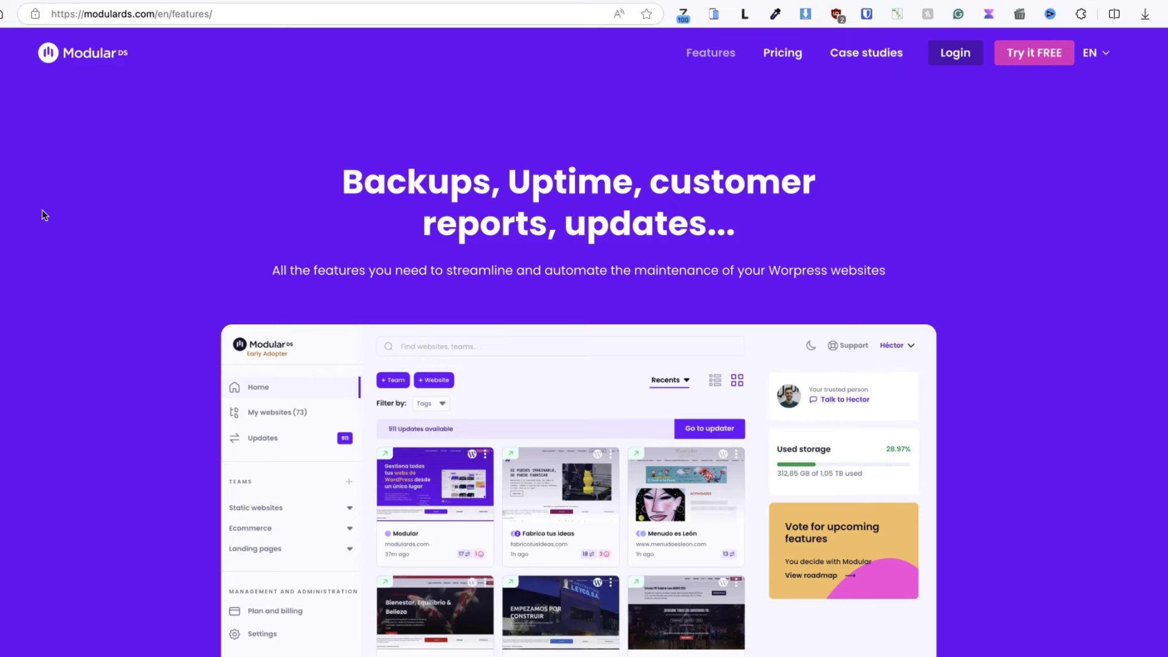
left_click(782, 52)
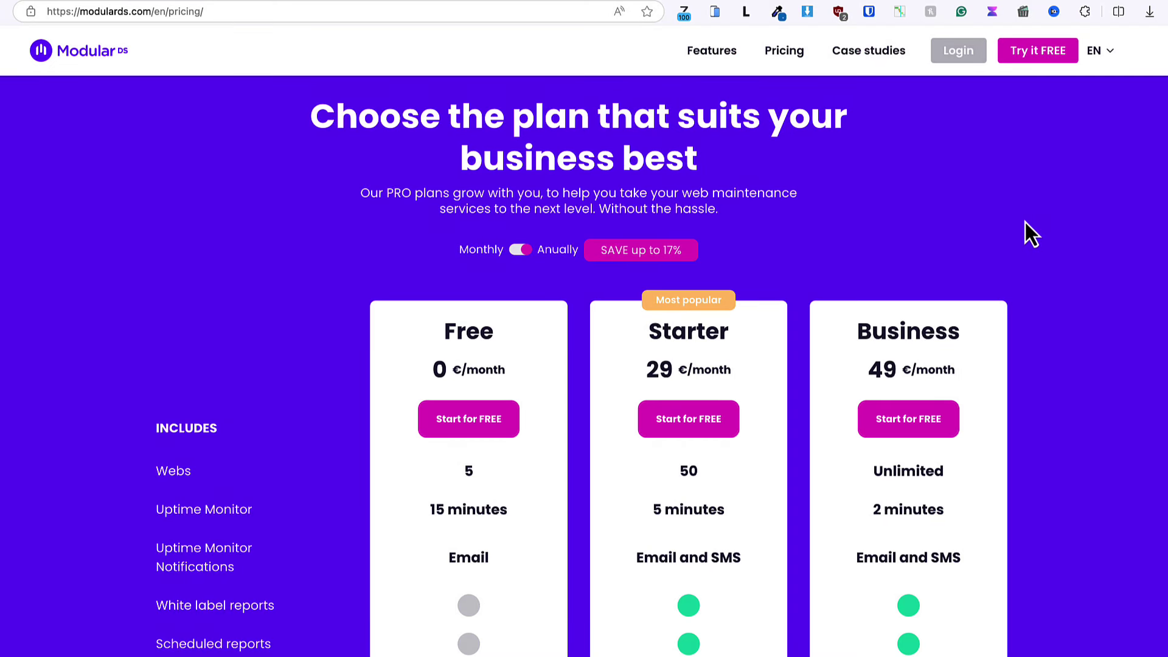
scroll(1025, 222, "down", 2)
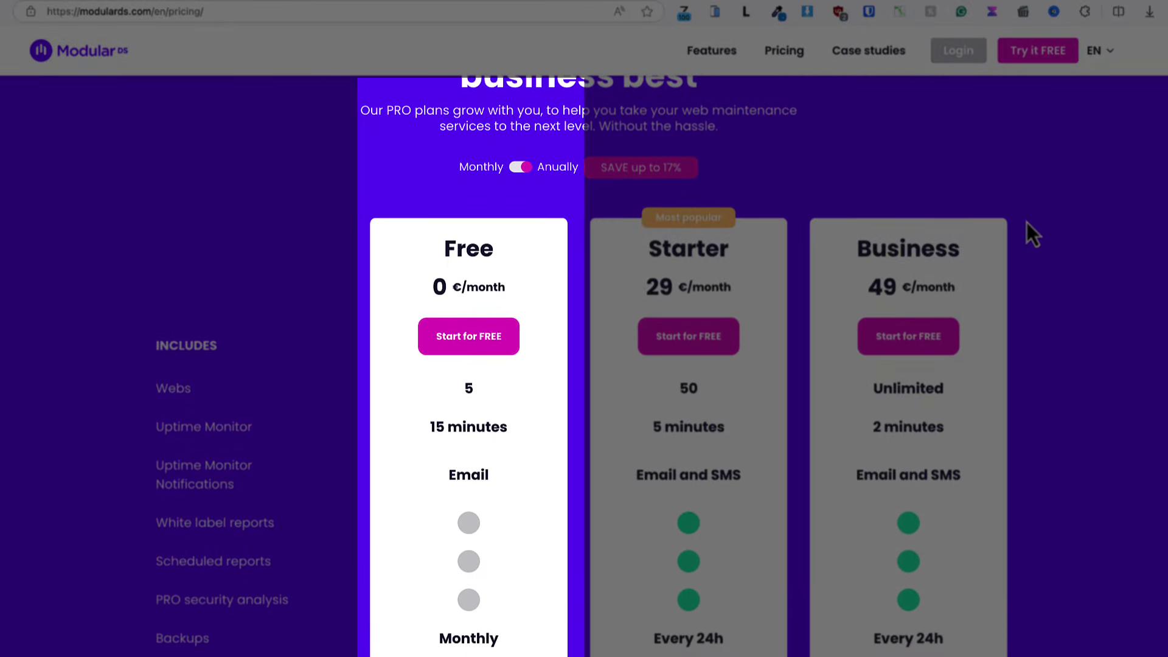
scroll(1026, 222, "down", 2)
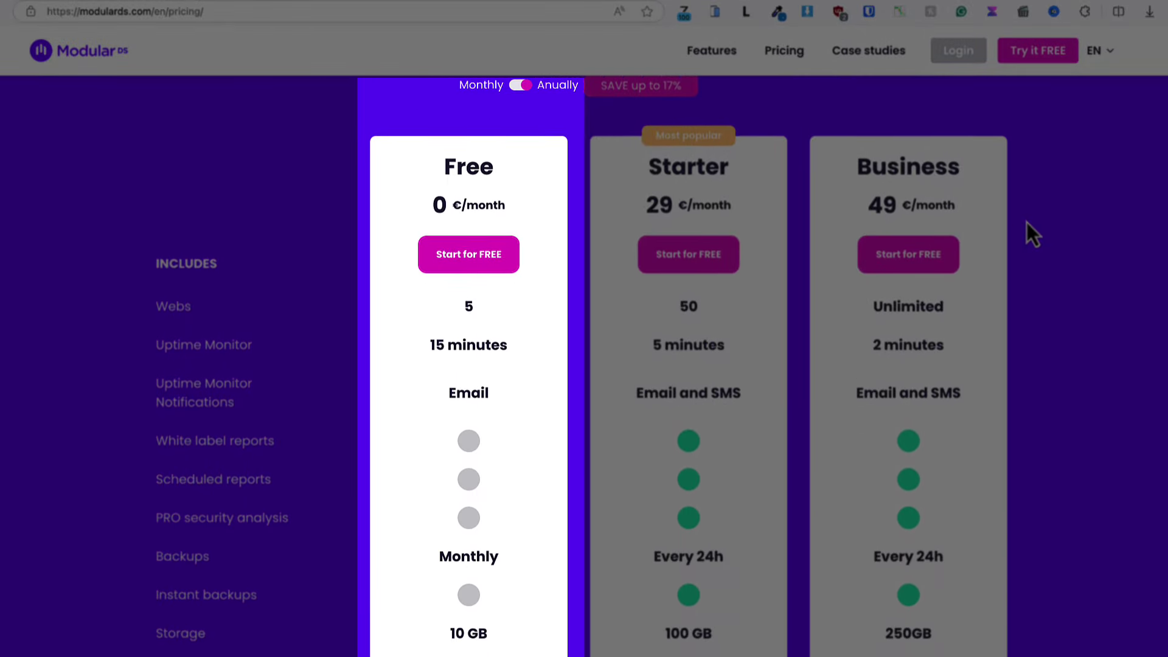
scroll(1027, 221, "down", 3)
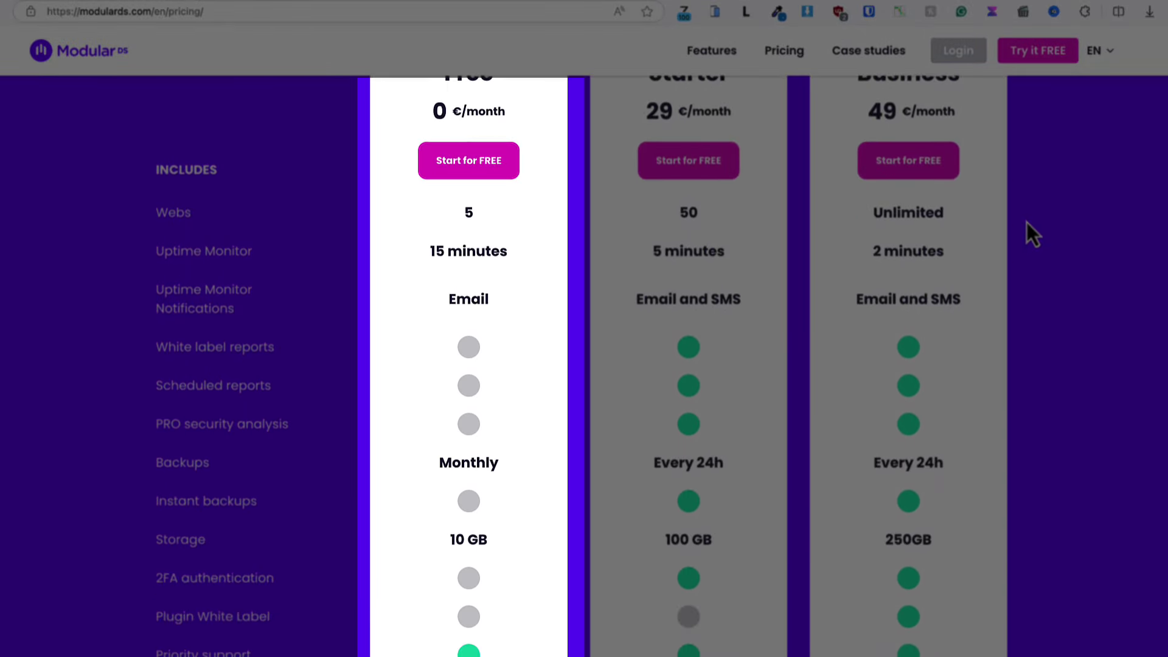
scroll(1026, 228, "down", 1)
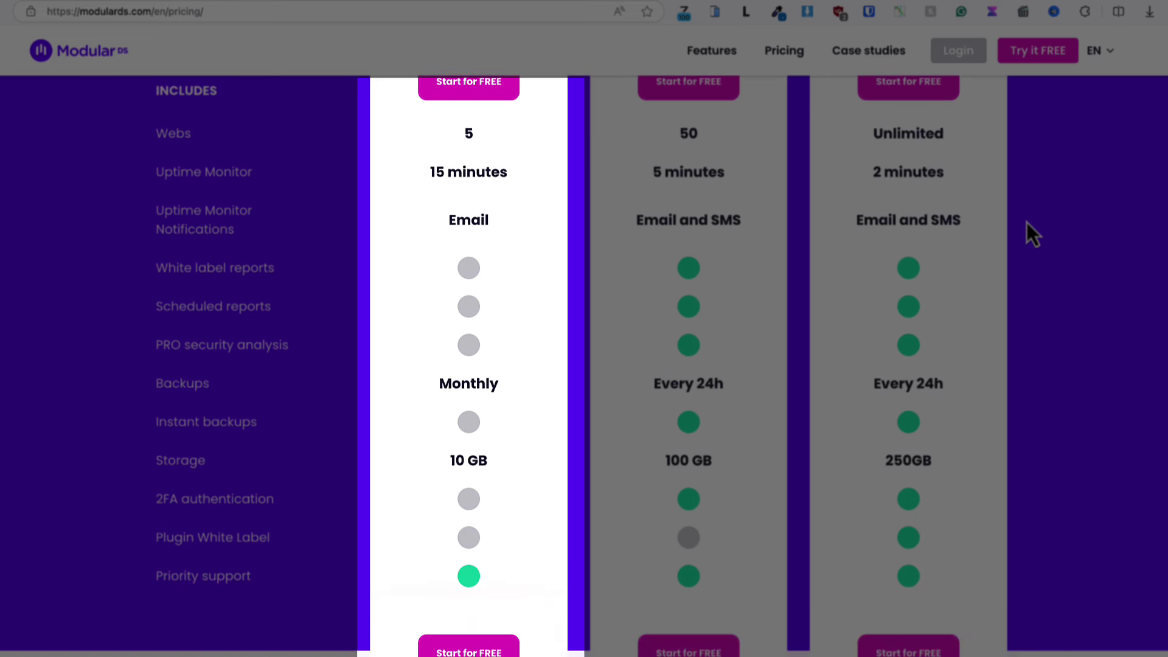
scroll(1026, 222, "up", 1)
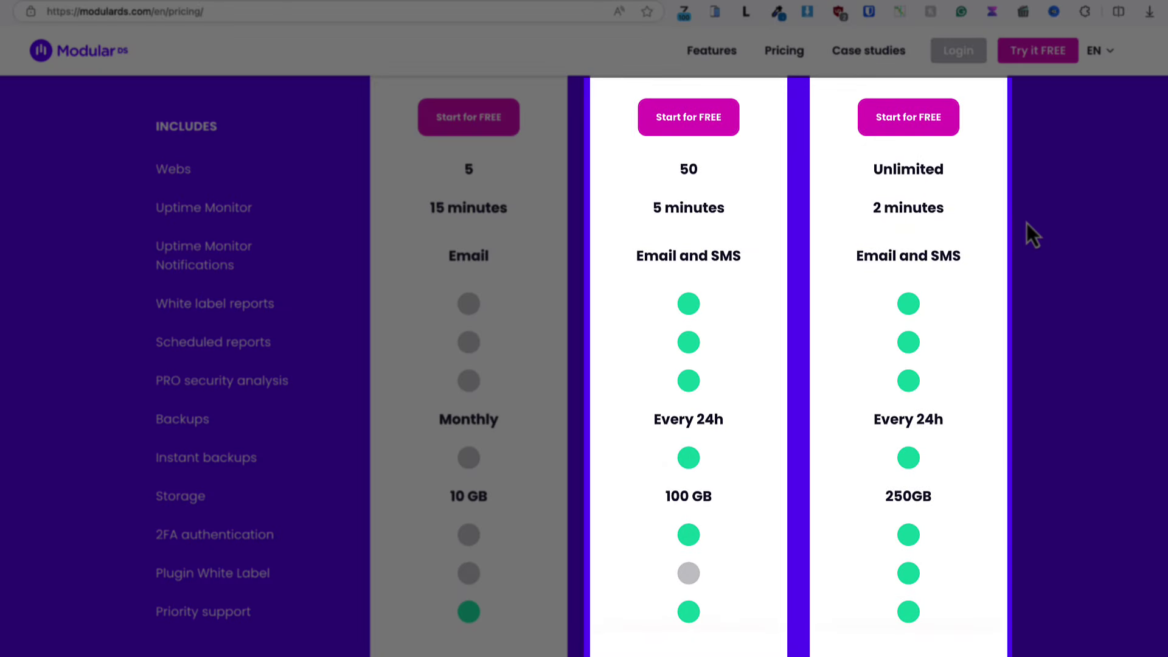
scroll(1030, 222, "up", 1)
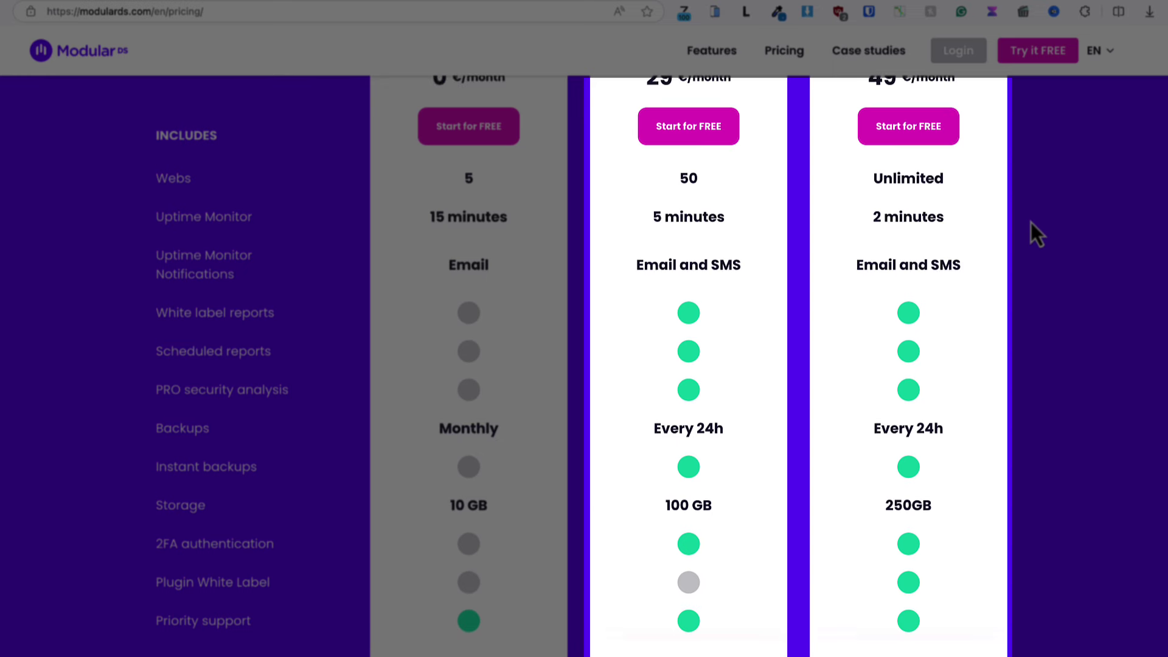
scroll(1030, 222, "up", 3)
scroll(1029, 222, "down", 1)
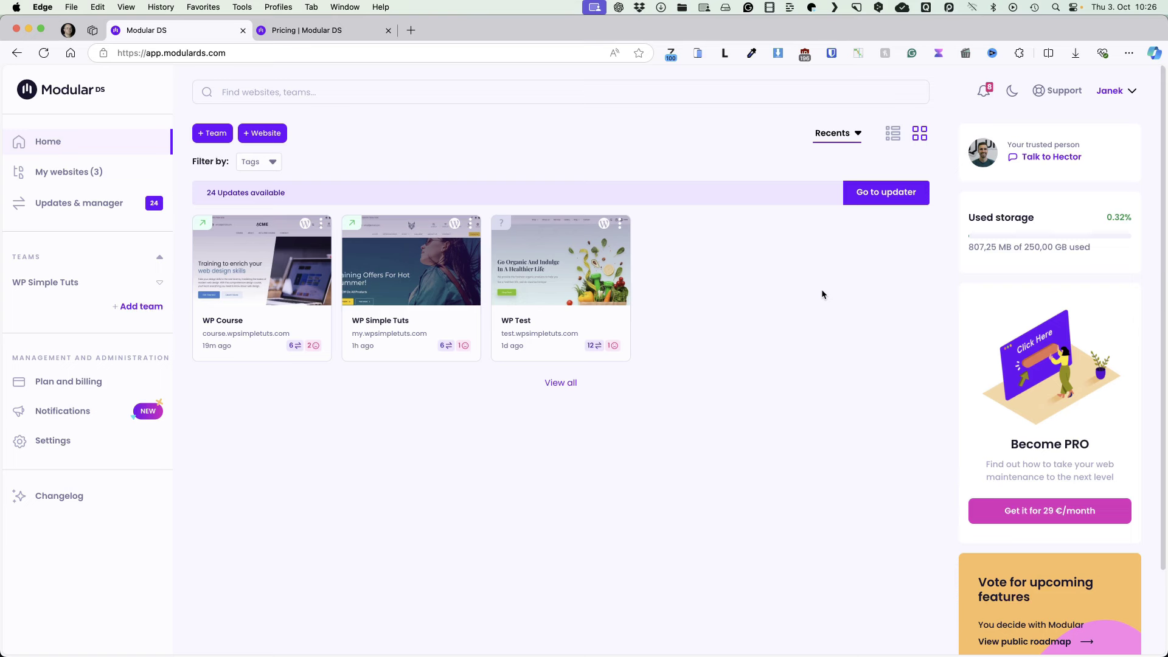
Switch the websites to list view and check the Recents sort options, keeping the current order
left_click(893, 133)
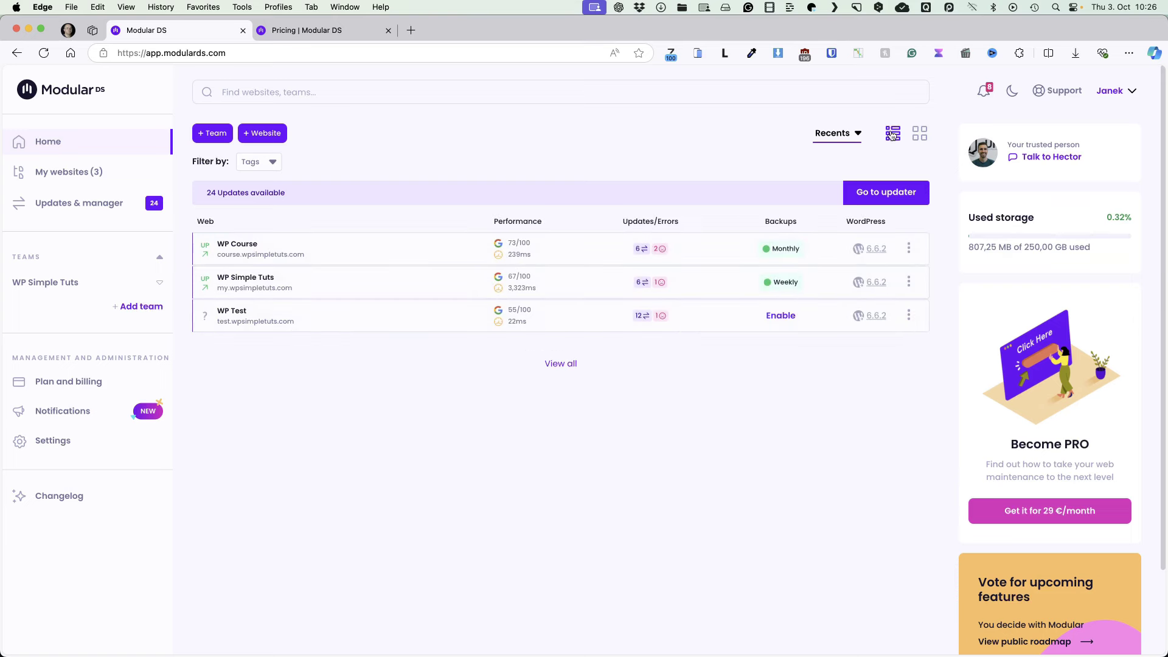
left_click(845, 135)
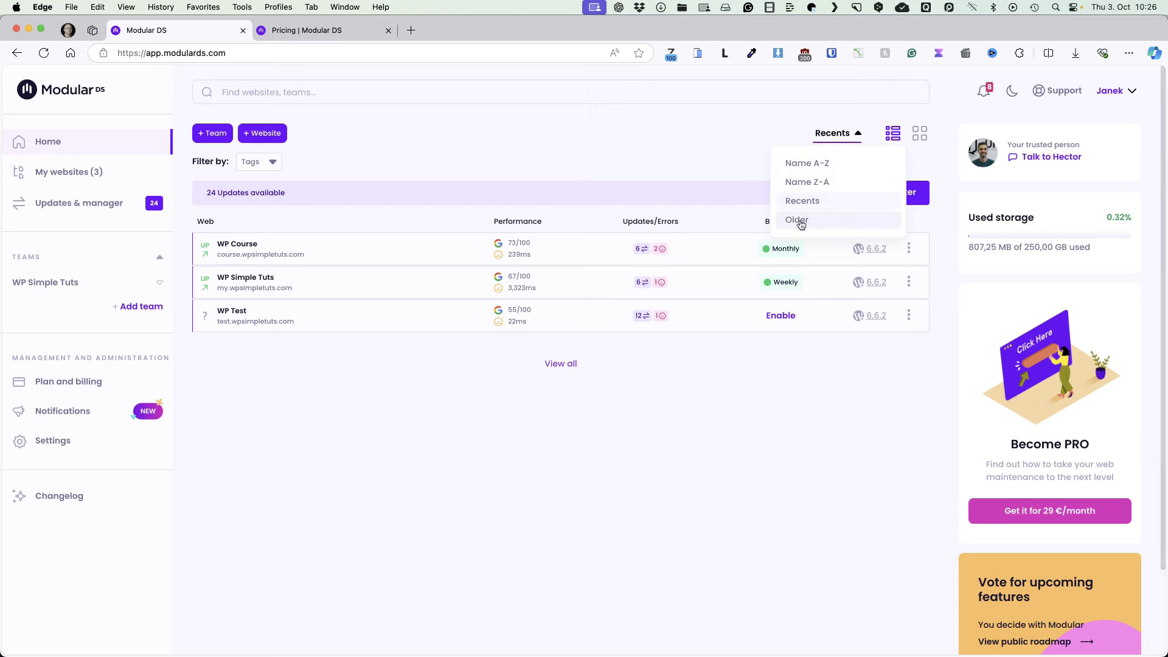
left_click(765, 409)
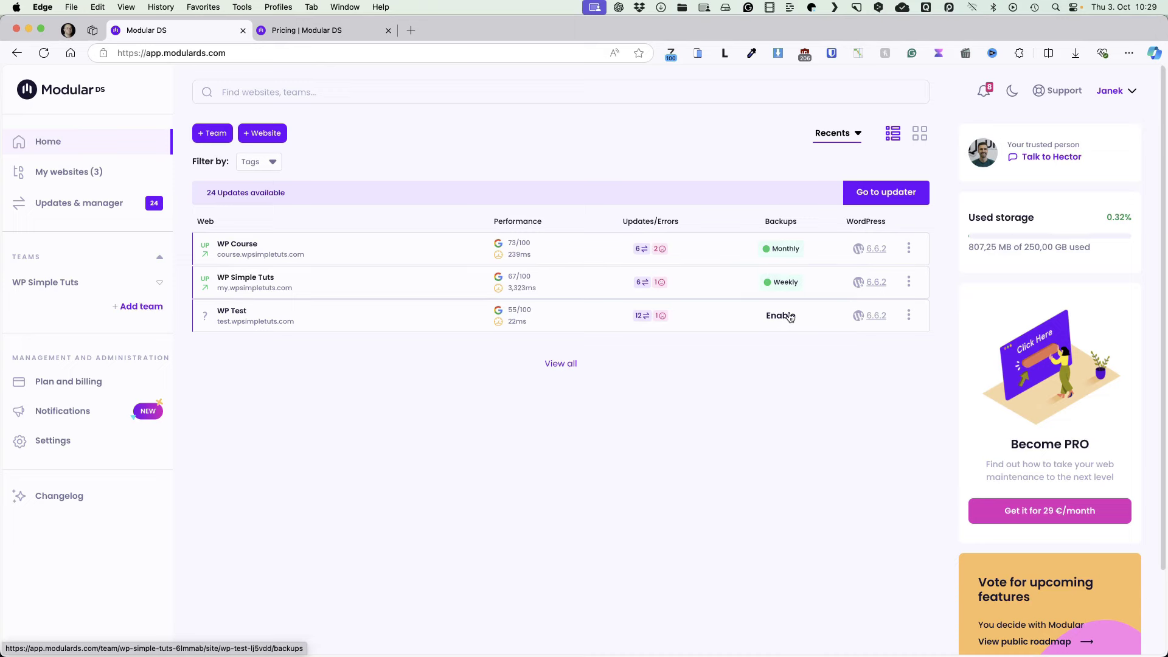
Enable WP Test backups, excluding cgi-bin, .wp-cli, .well-known and .tmb
left_click(781, 316)
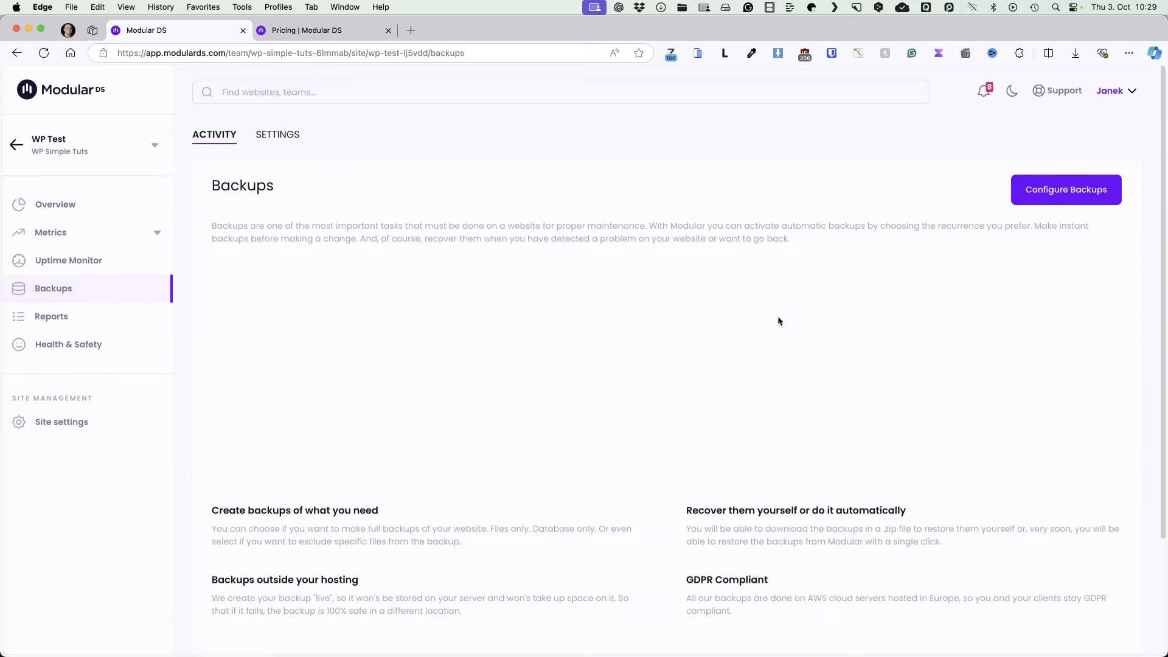
left_click(1078, 191)
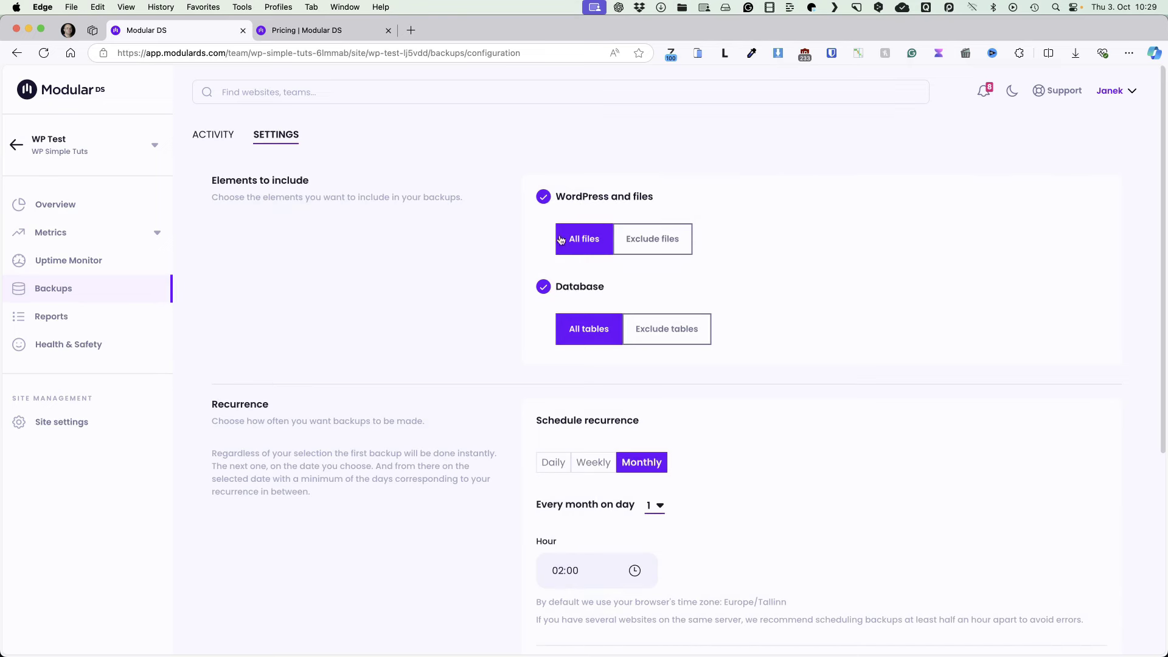
left_click(662, 240)
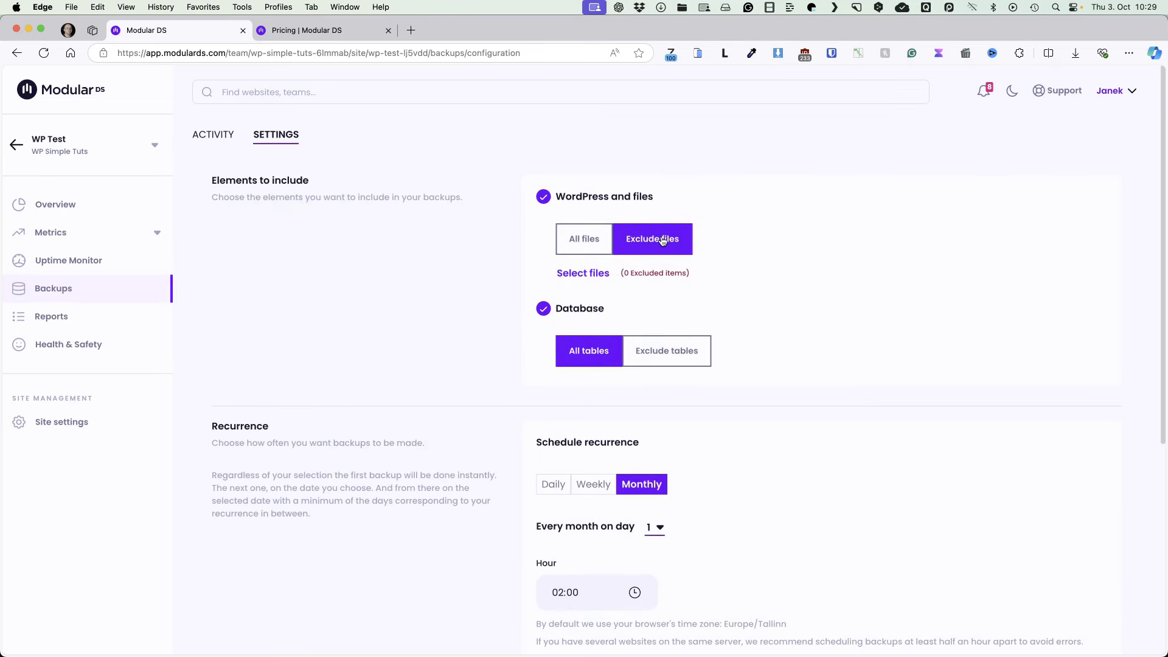
left_click(580, 272)
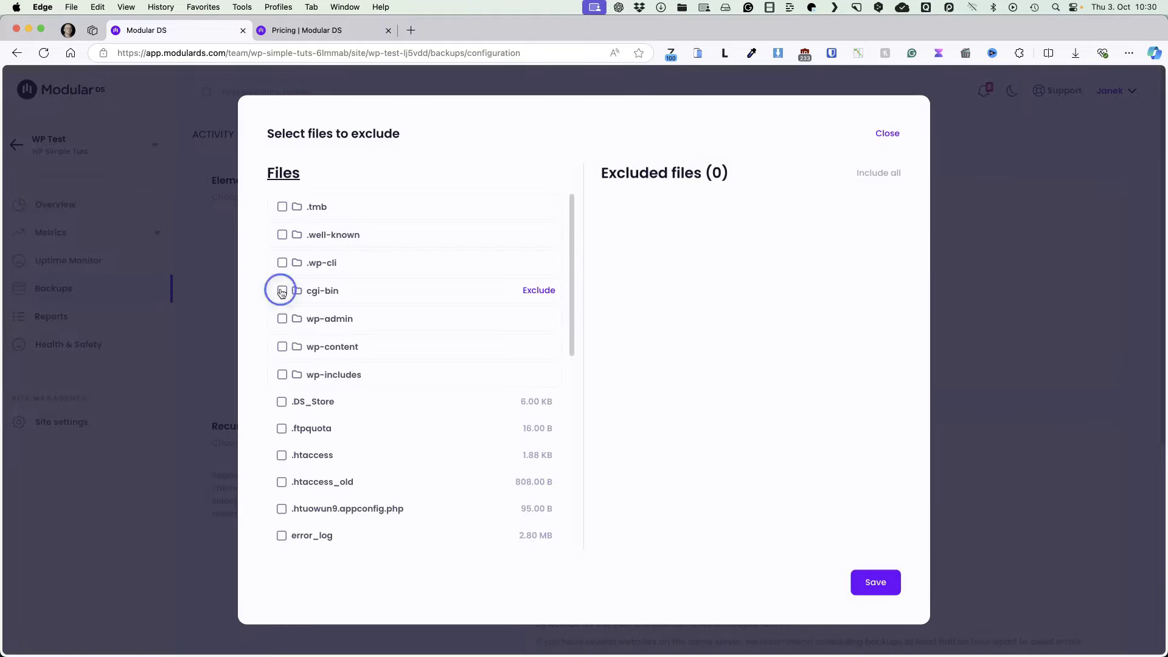
left_click(282, 291)
left_click(283, 264)
left_click(282, 234)
left_click(282, 206)
left_click(875, 585)
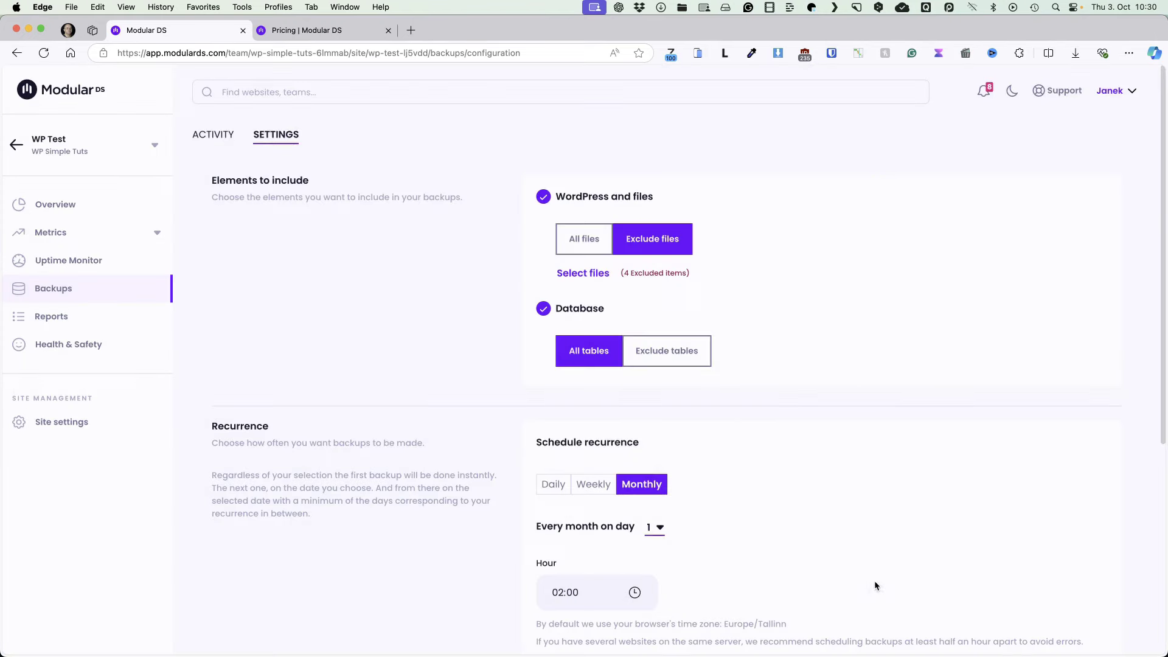
scroll(791, 405, "down", 2)
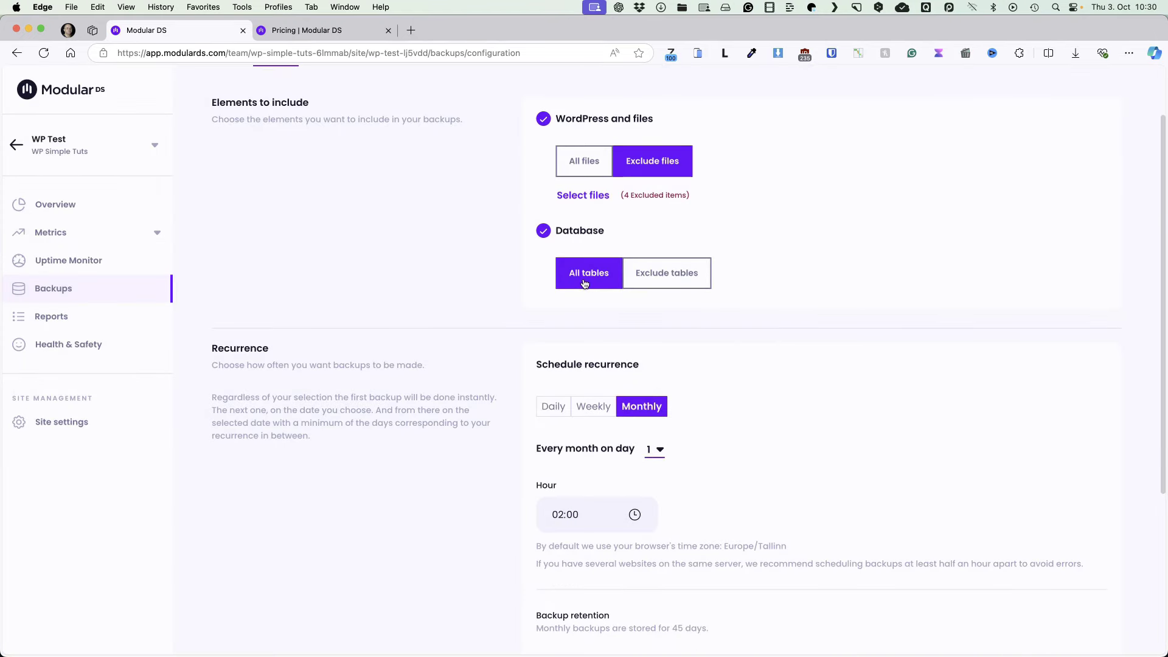
scroll(718, 346, "down", 1)
scroll(719, 347, "down", 1)
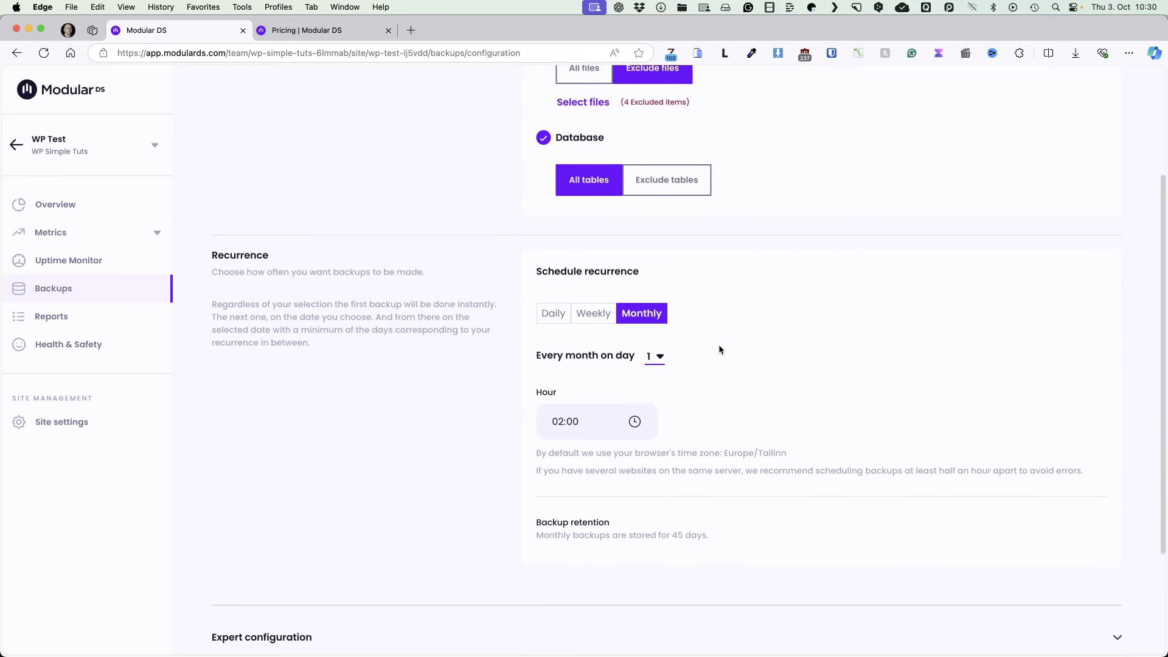
Schedule weekly Friday backups at 04:00 kept two weeks, then return to the team's site list
left_click(553, 314)
left_click(594, 315)
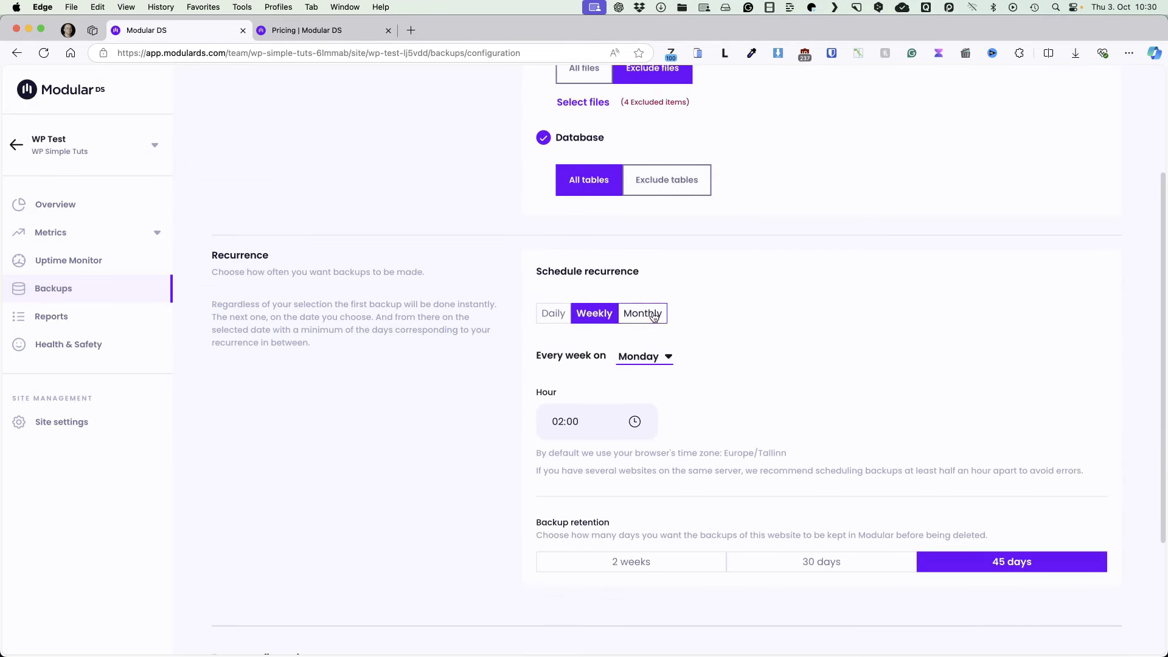
left_click(644, 314)
left_click(594, 314)
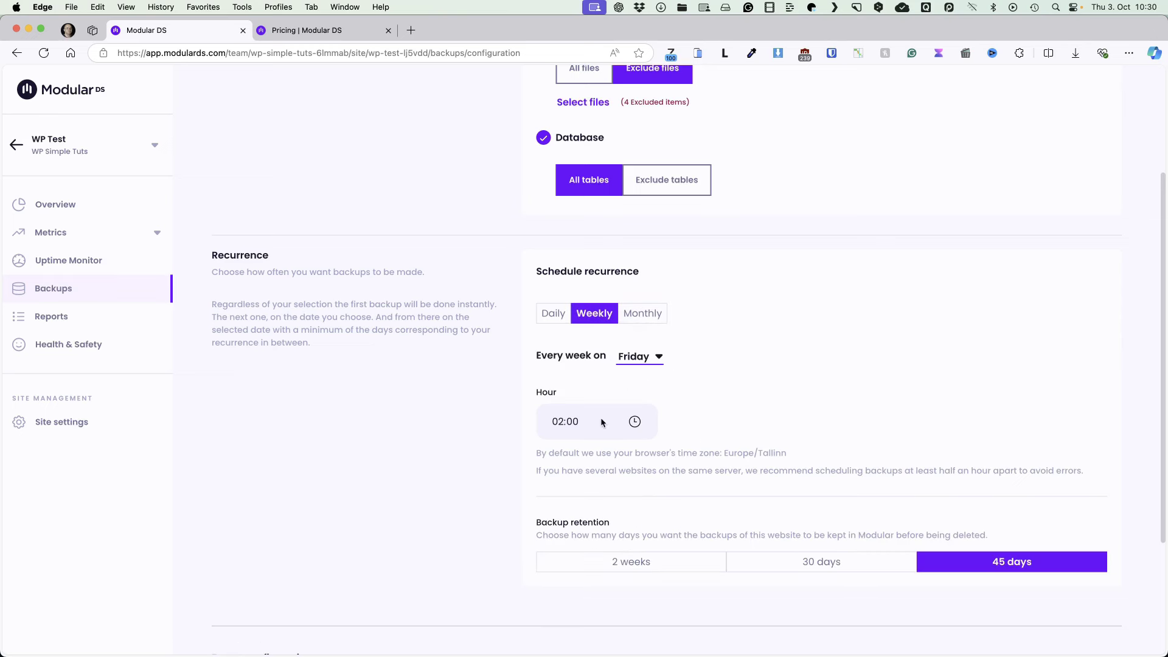
left_click(629, 423)
left_click(554, 499)
left_click(770, 419)
scroll(788, 408, "down", 4)
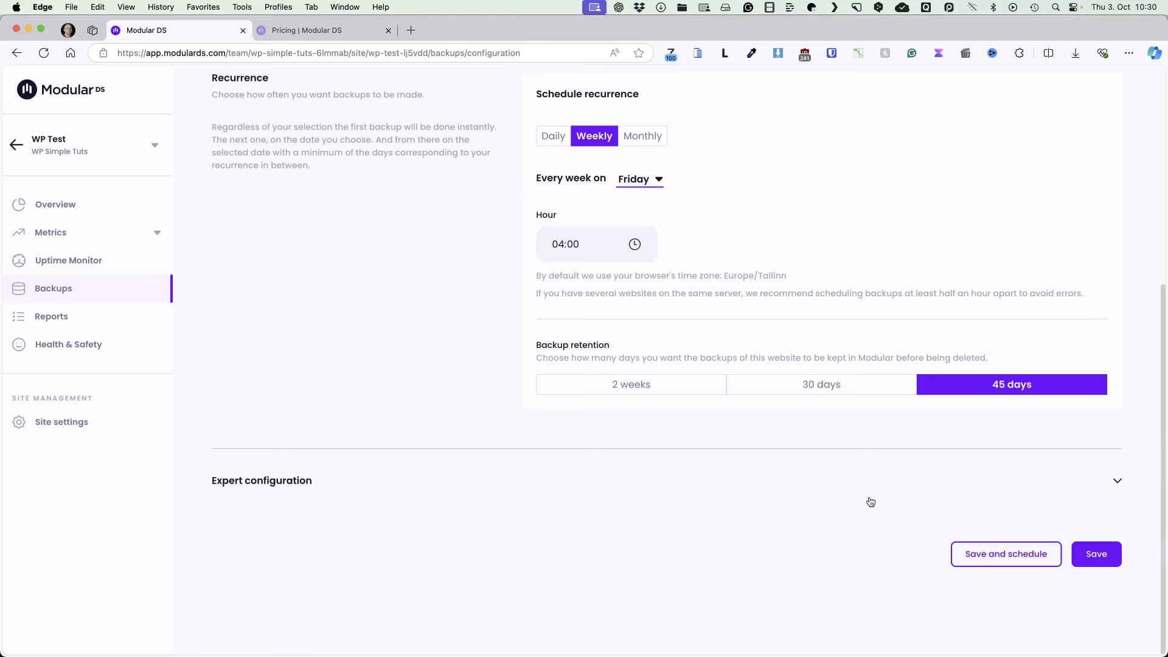
left_click(657, 387)
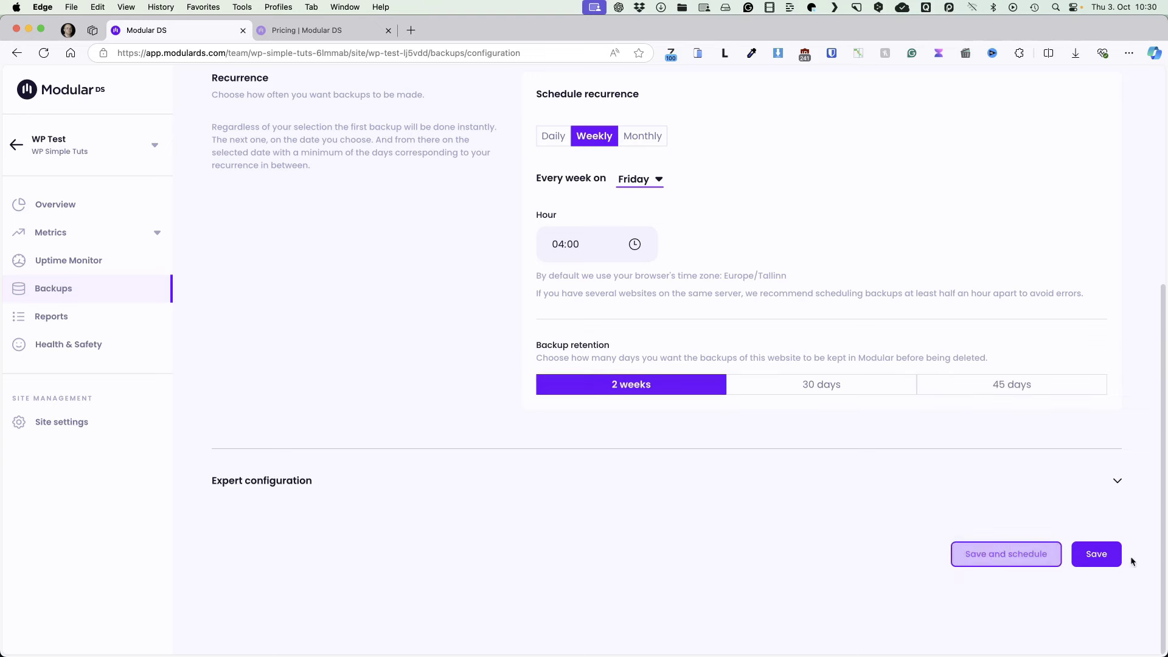
left_click(983, 558)
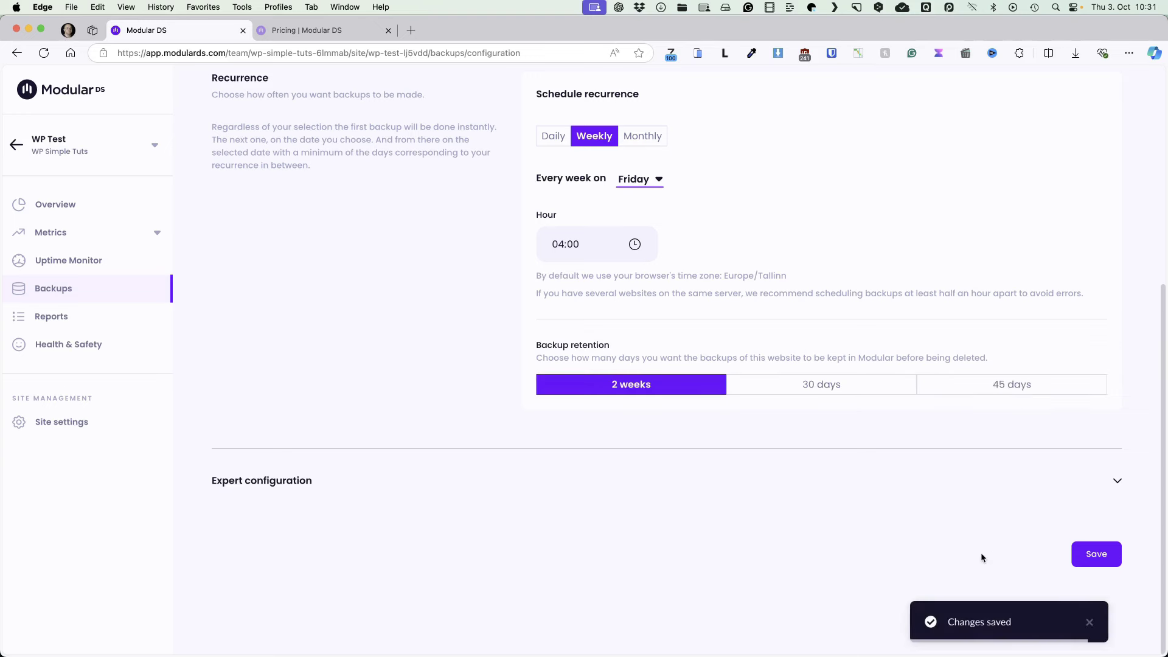
left_click(23, 144)
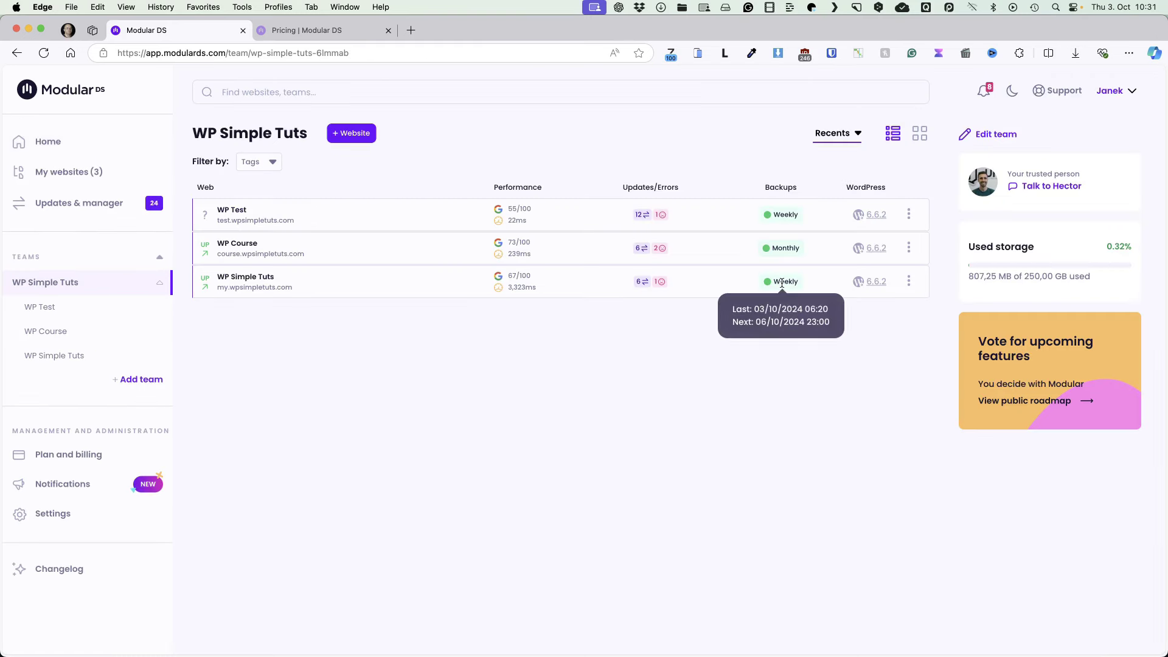
mouse_move(783, 248)
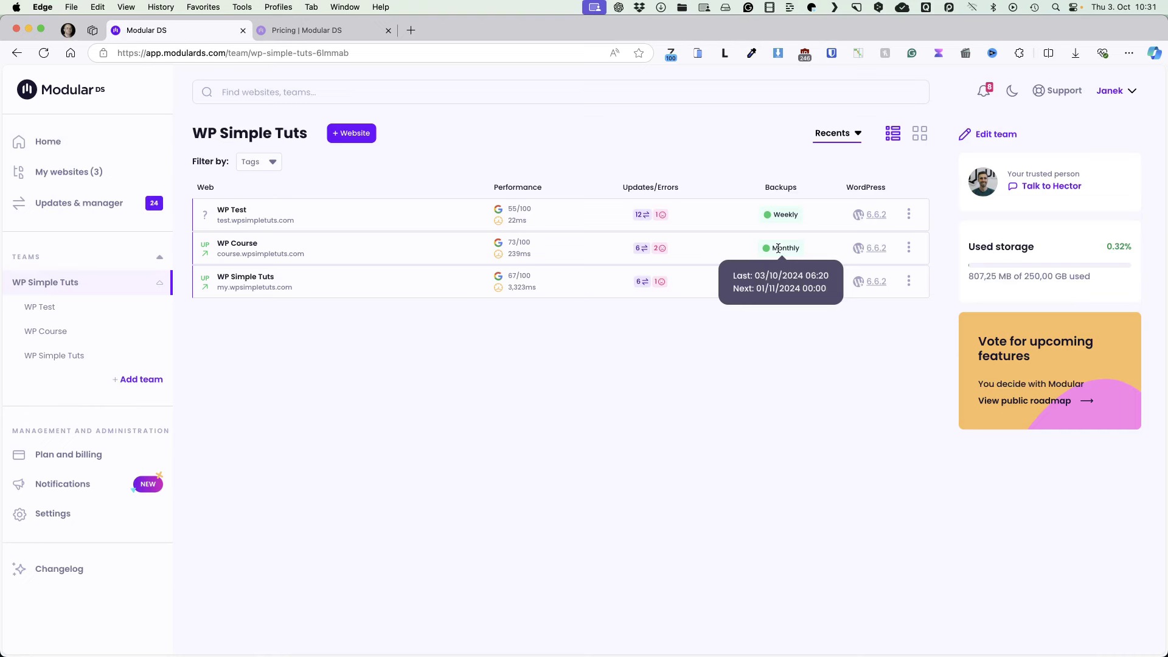
Open WP Test's WordPress admin and its overview in new browser tabs
left_click(871, 216)
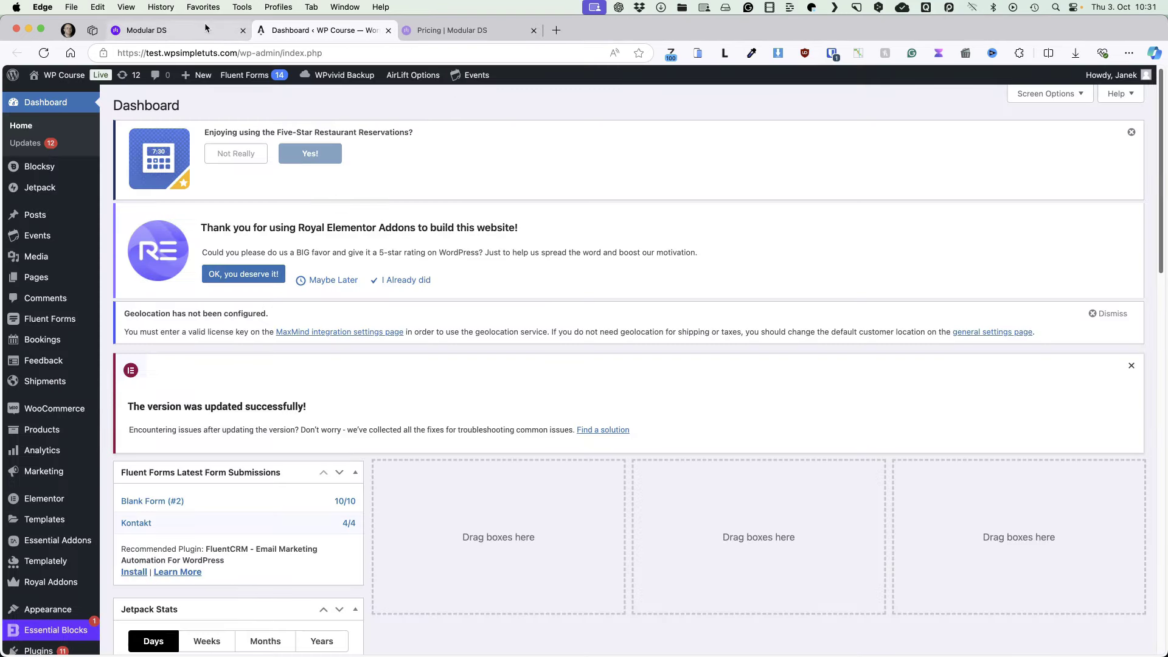
left_click(188, 31)
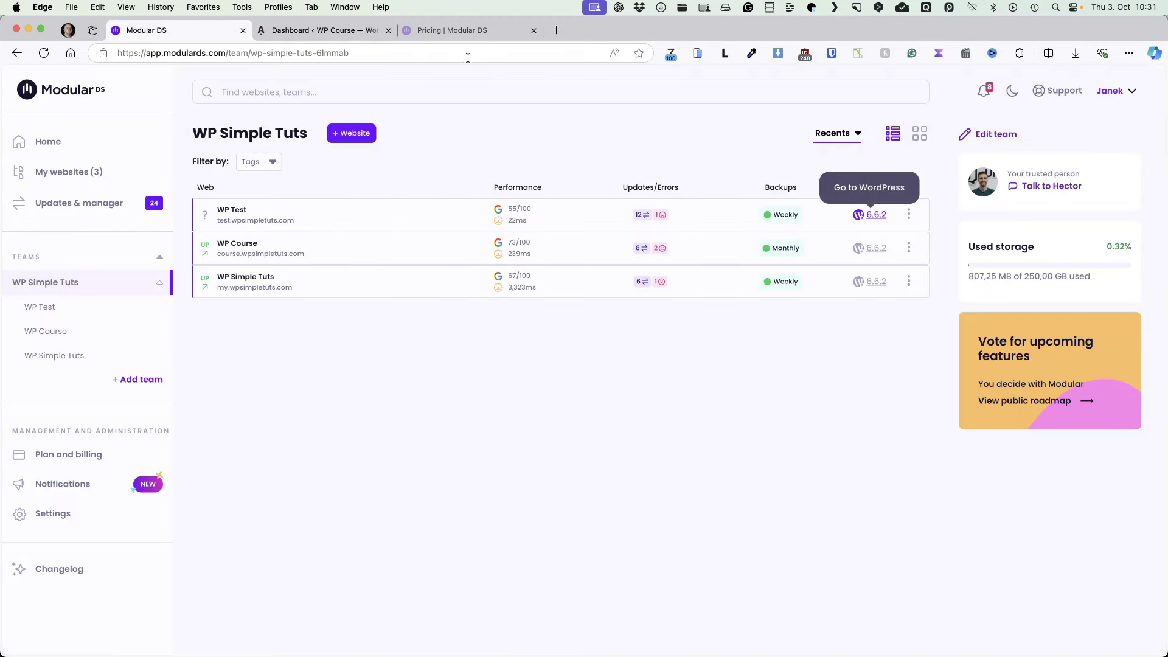
left_click(909, 215)
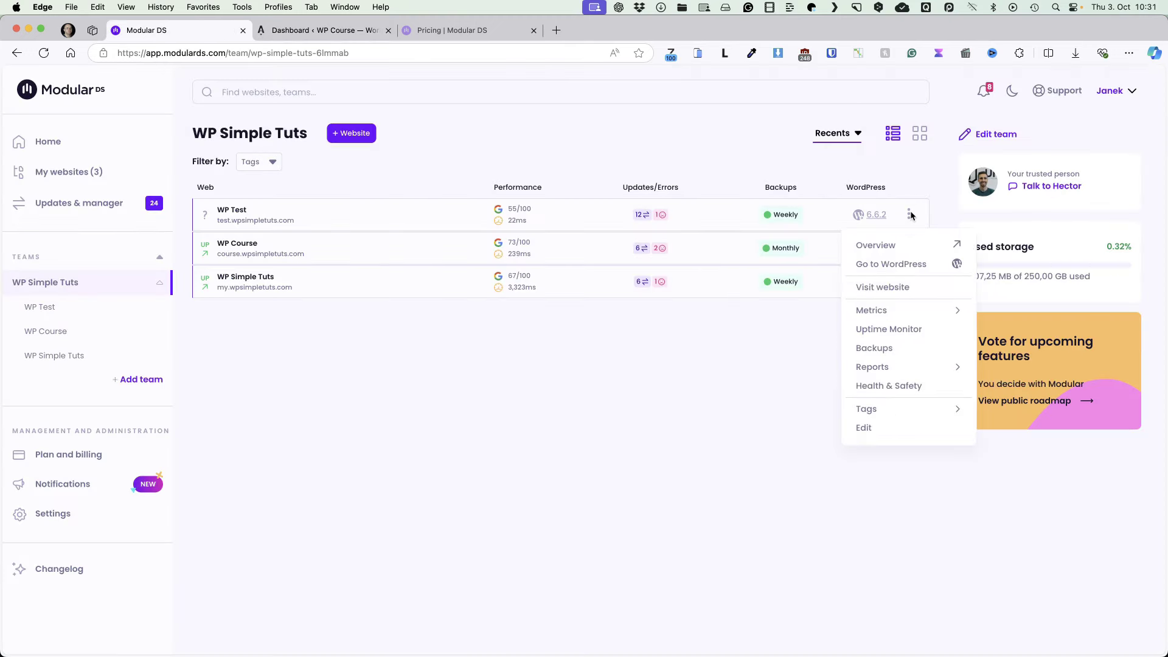
left_click(881, 245)
key("ctrl+shift+Tab")
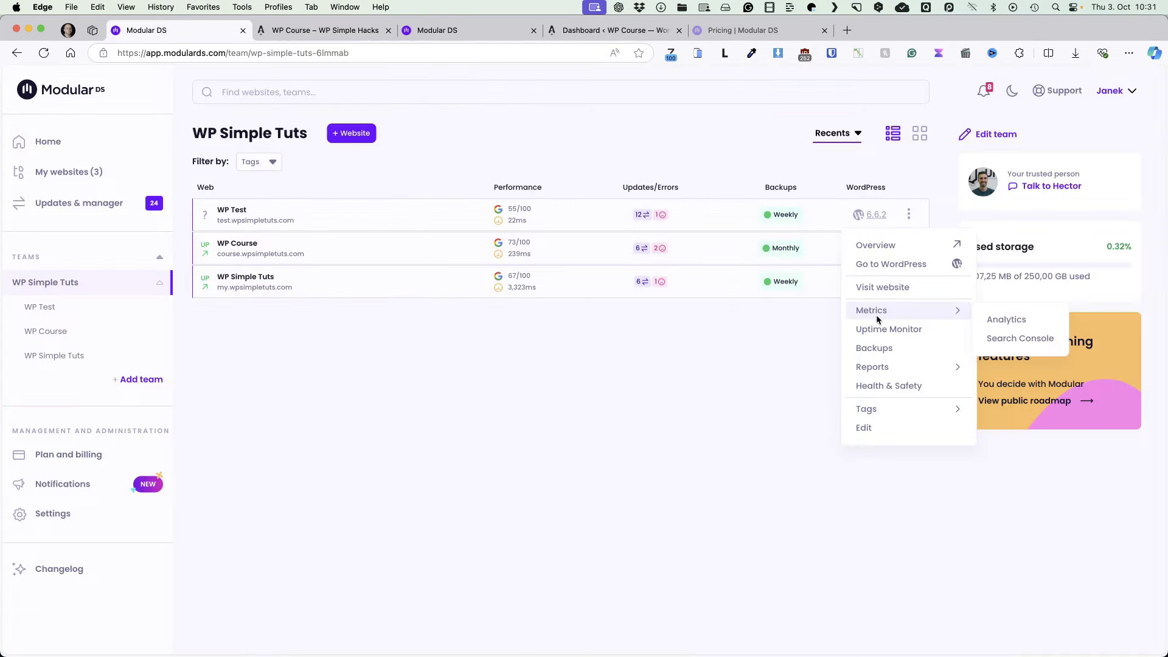
Open the WP Test website page, then go back to the WP Simple Tuts website list
left_click(772, 397)
left_click(238, 215)
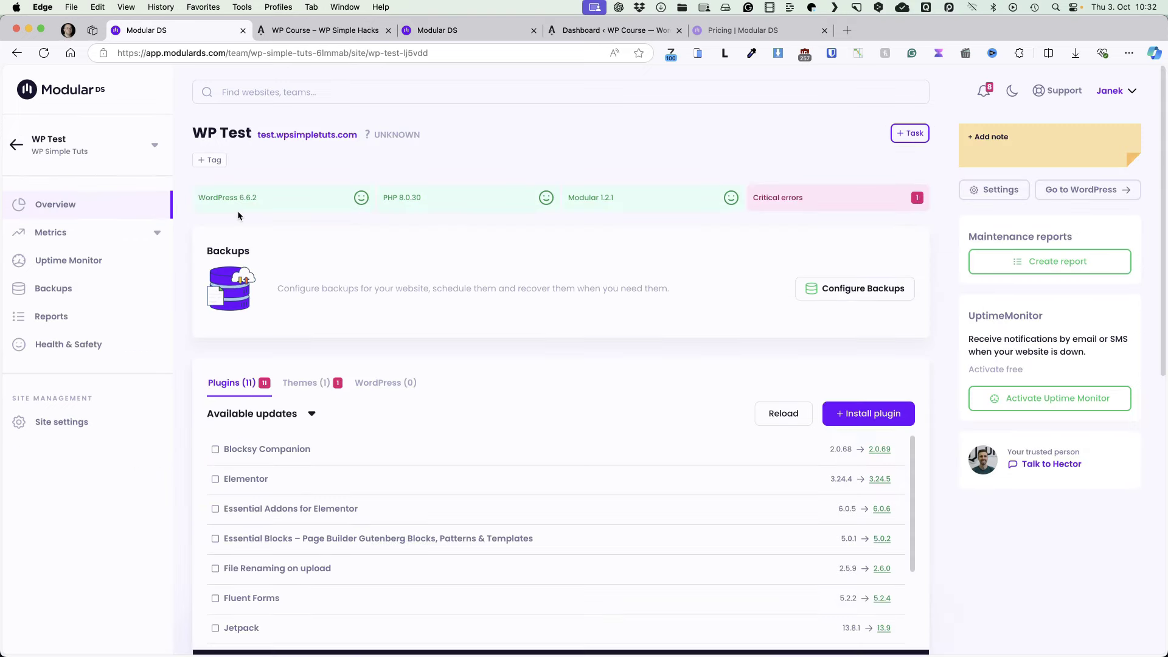
left_click(16, 146)
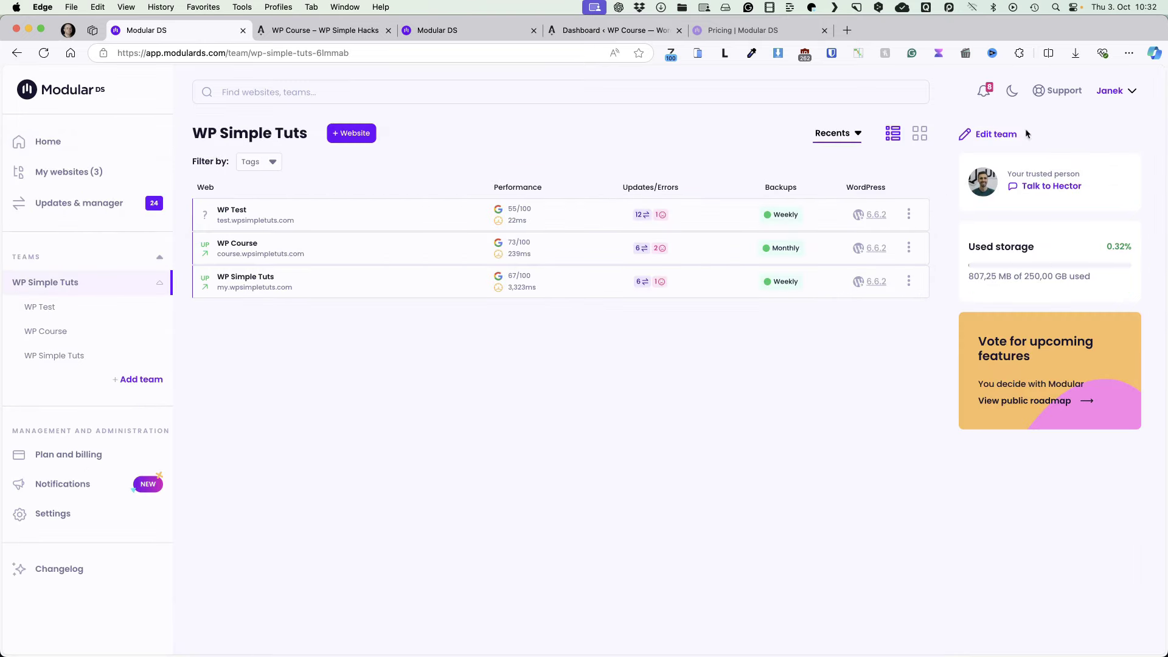
left_click(986, 91)
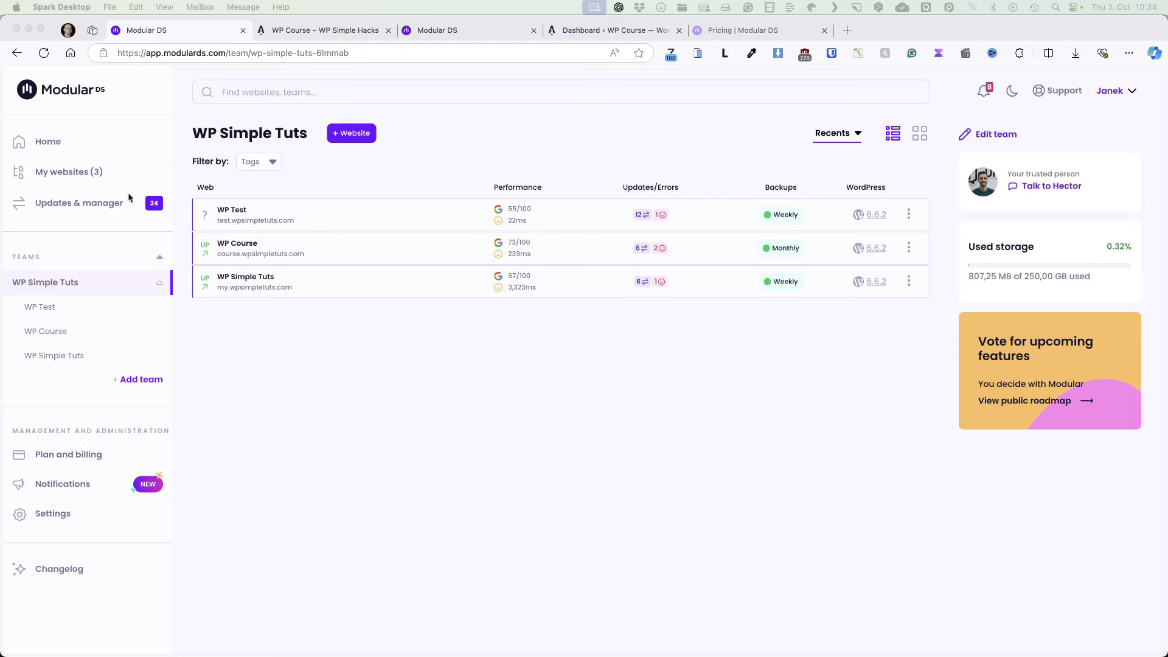
Toggle the dashboard to dark theme and back, and open the help articles
left_click(1023, 116)
left_click(1011, 92)
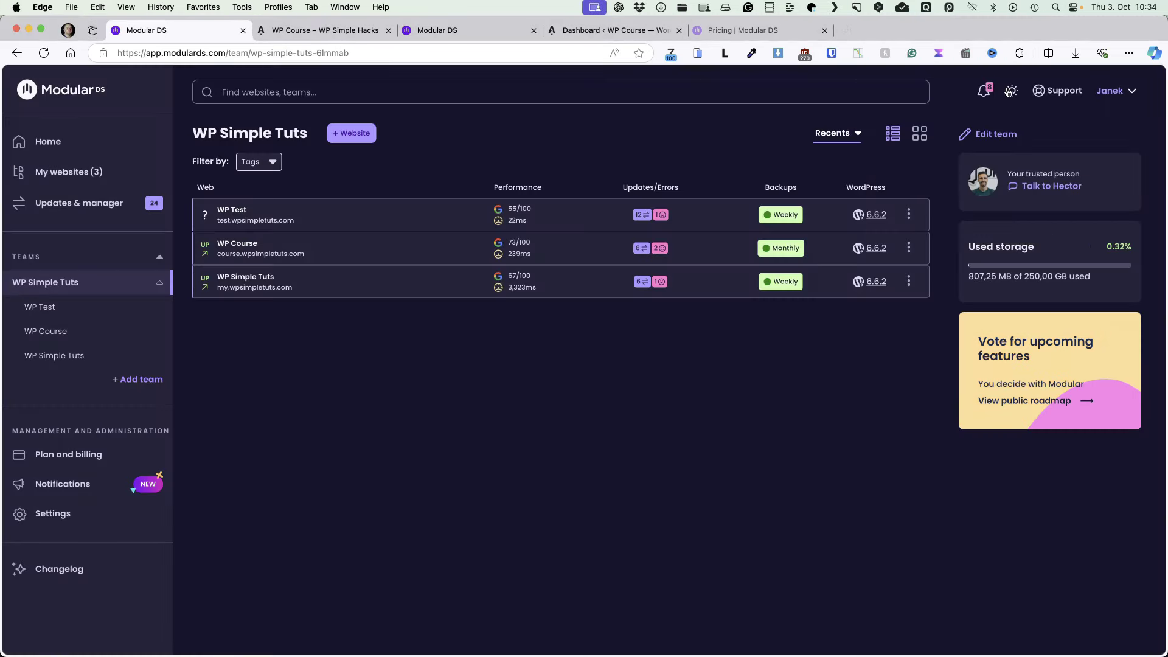
left_click(1010, 92)
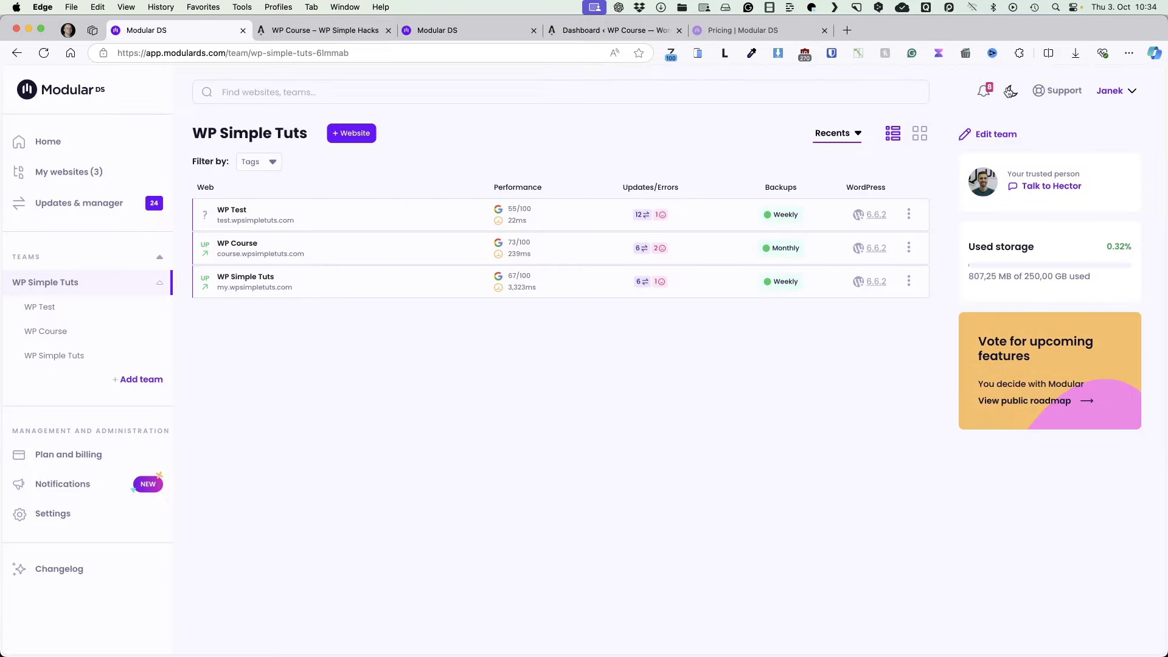
left_click(1059, 91)
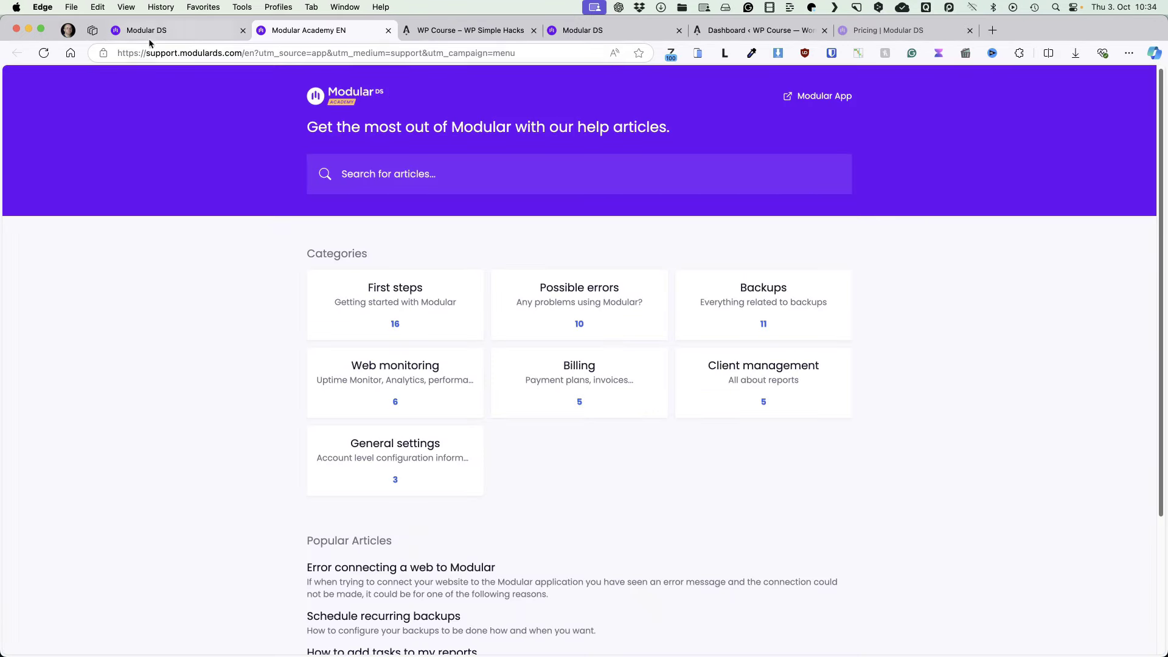
left_click(170, 40)
Check the account menu, then visit My websites, Home, and My websites again
left_click(1131, 93)
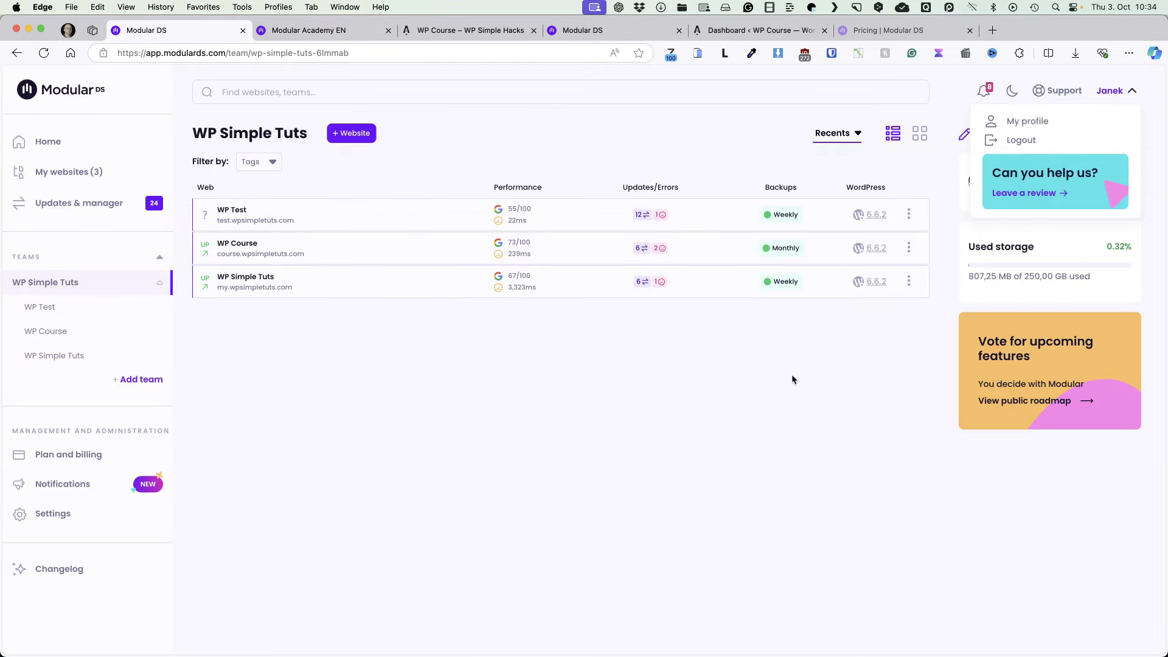
left_click(716, 398)
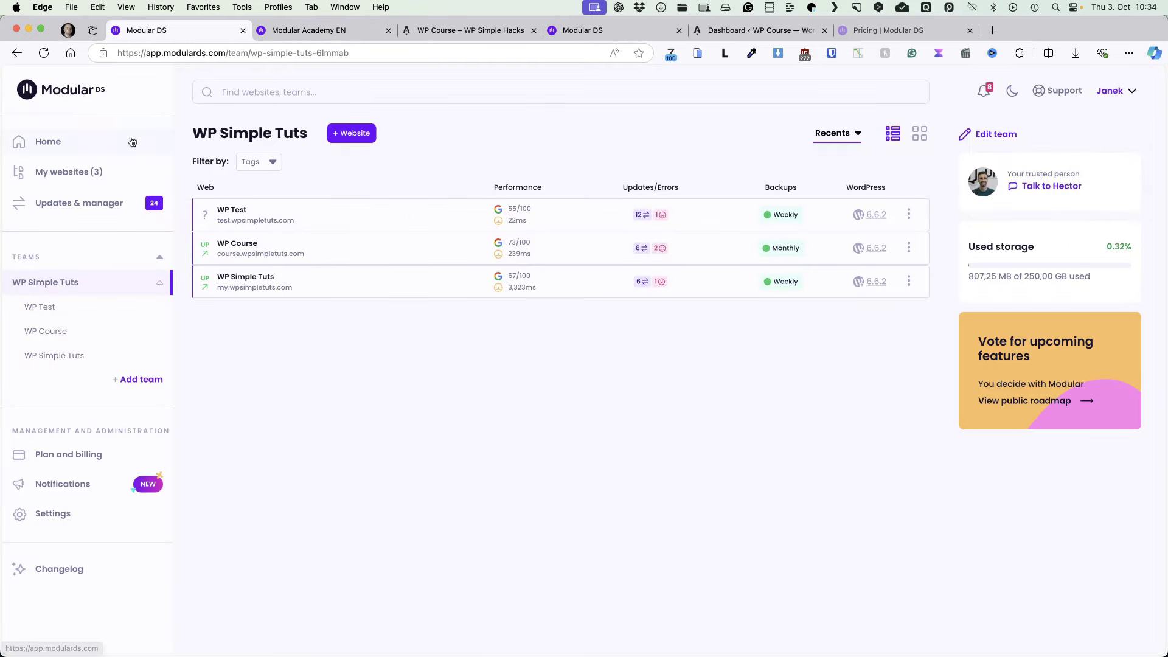
left_click(60, 174)
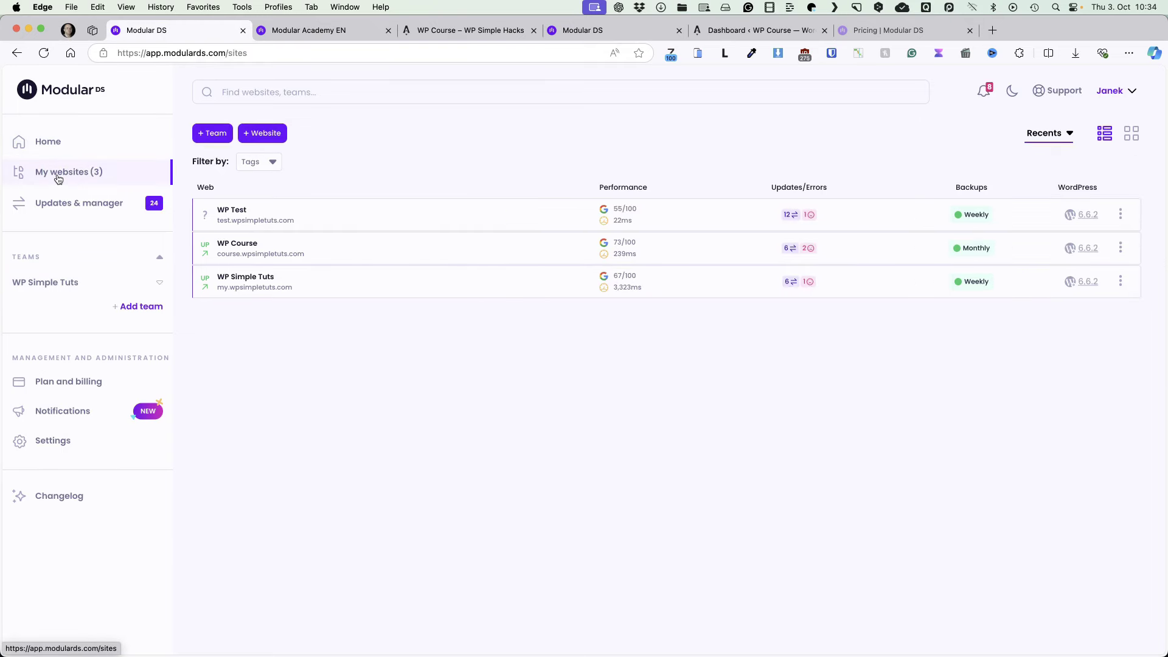
left_click(51, 142)
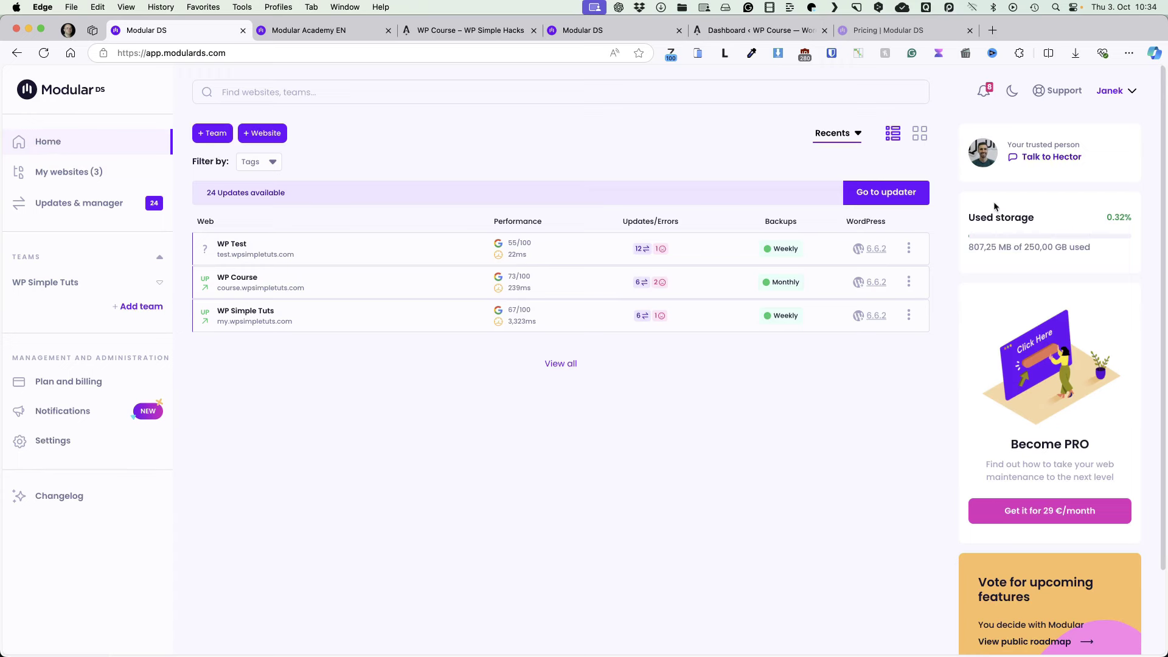
left_click(83, 171)
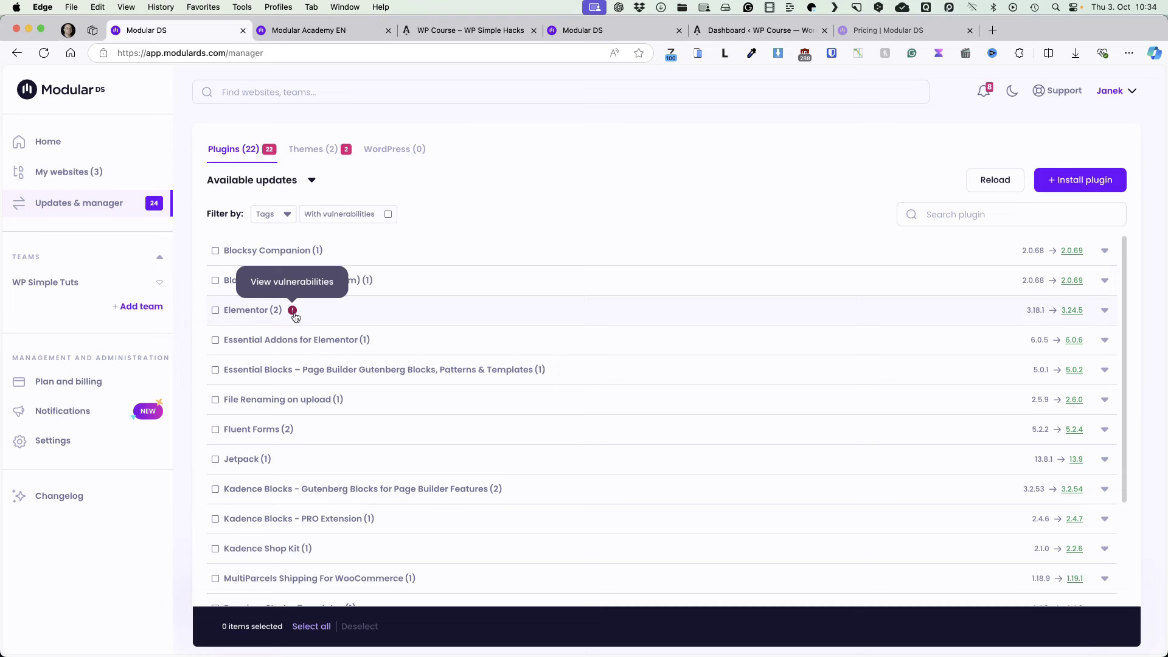
Expand the Elementor and WooCommerce updates to see which sites need them
left_click(1105, 313)
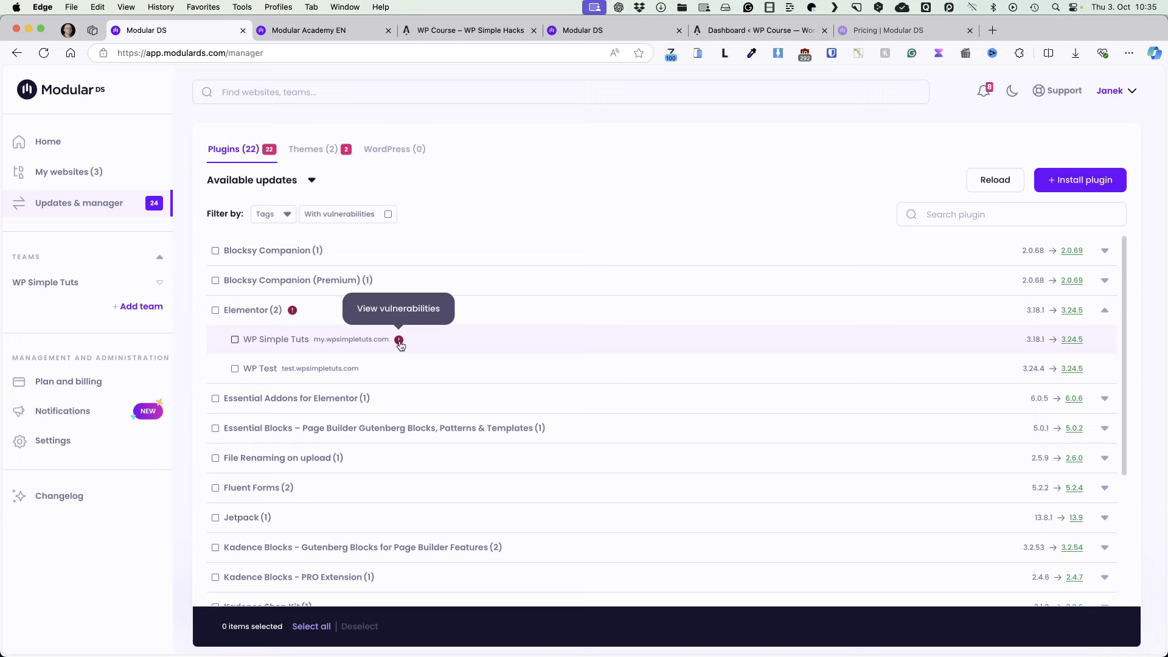
scroll(658, 344, "down", 2)
scroll(659, 344, "down", 2)
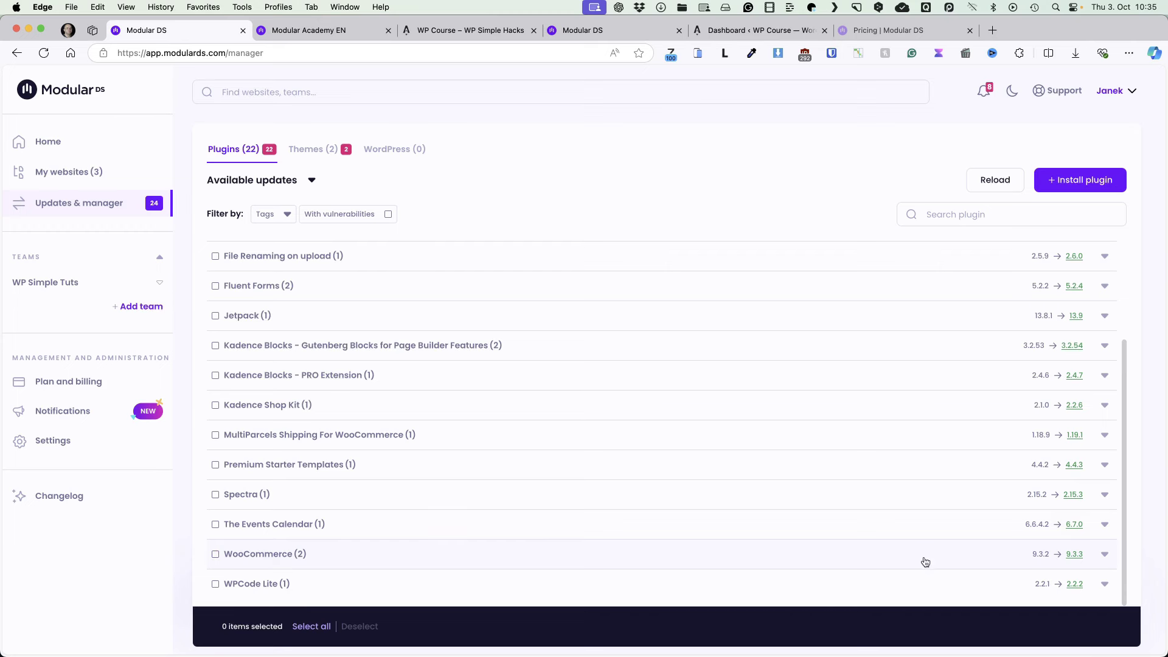
left_click(1106, 556)
scroll(787, 495, "down", 2)
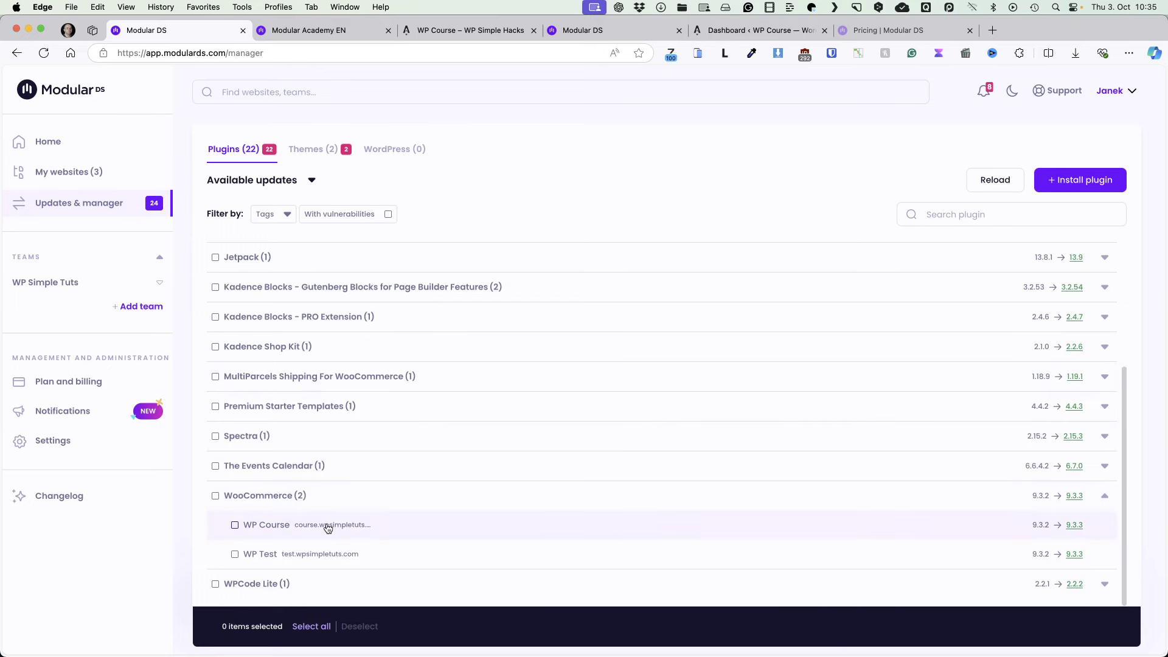
Check theme and WordPress core updates, then reload the plugin update data
left_click(315, 149)
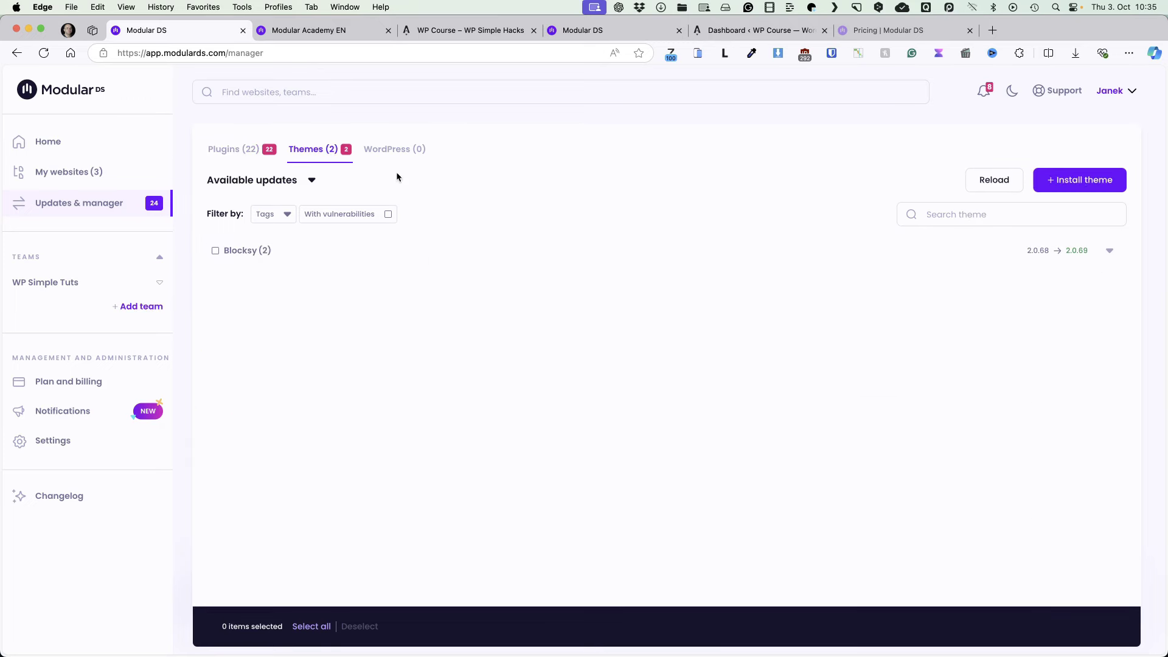
left_click(395, 148)
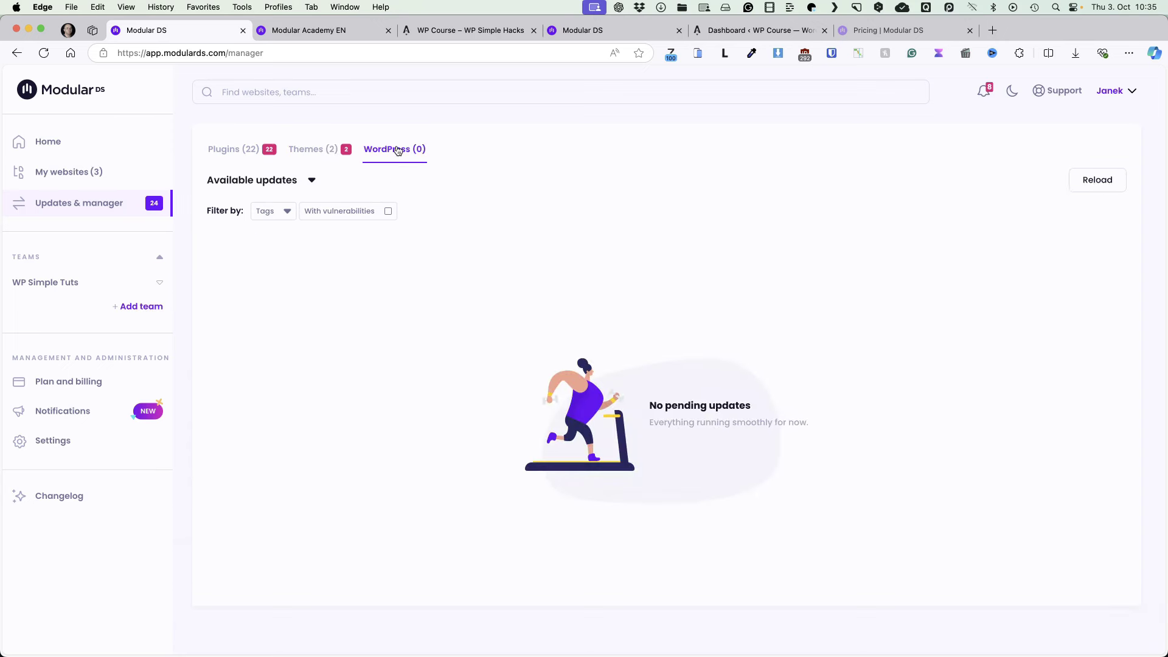
left_click(223, 150)
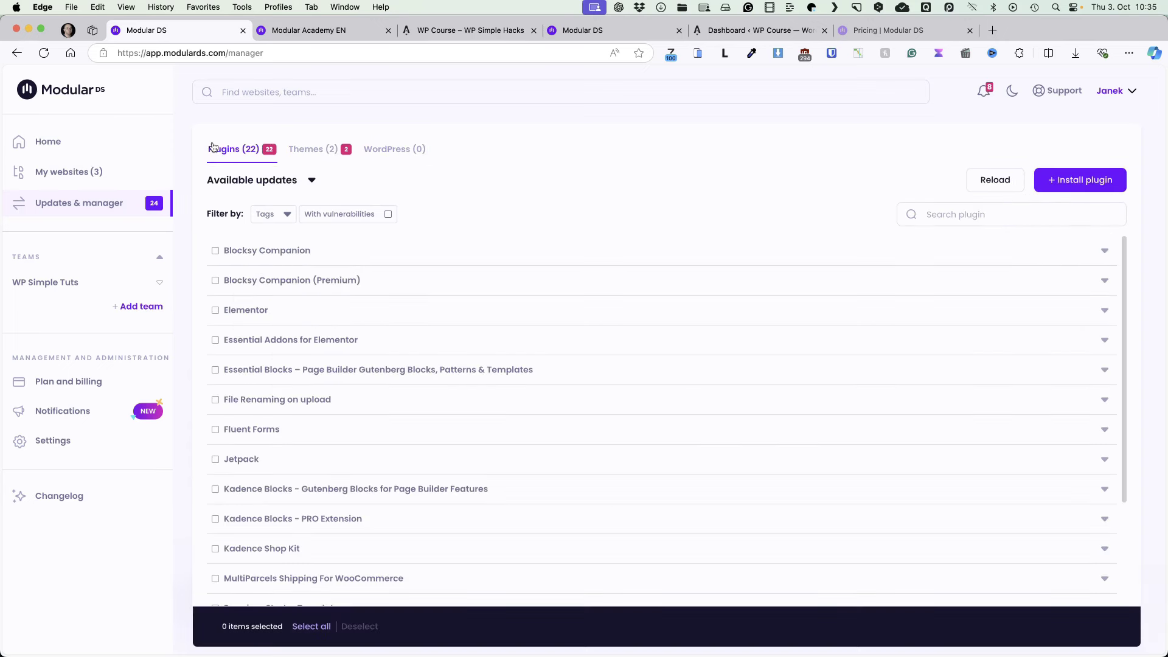
left_click(995, 182)
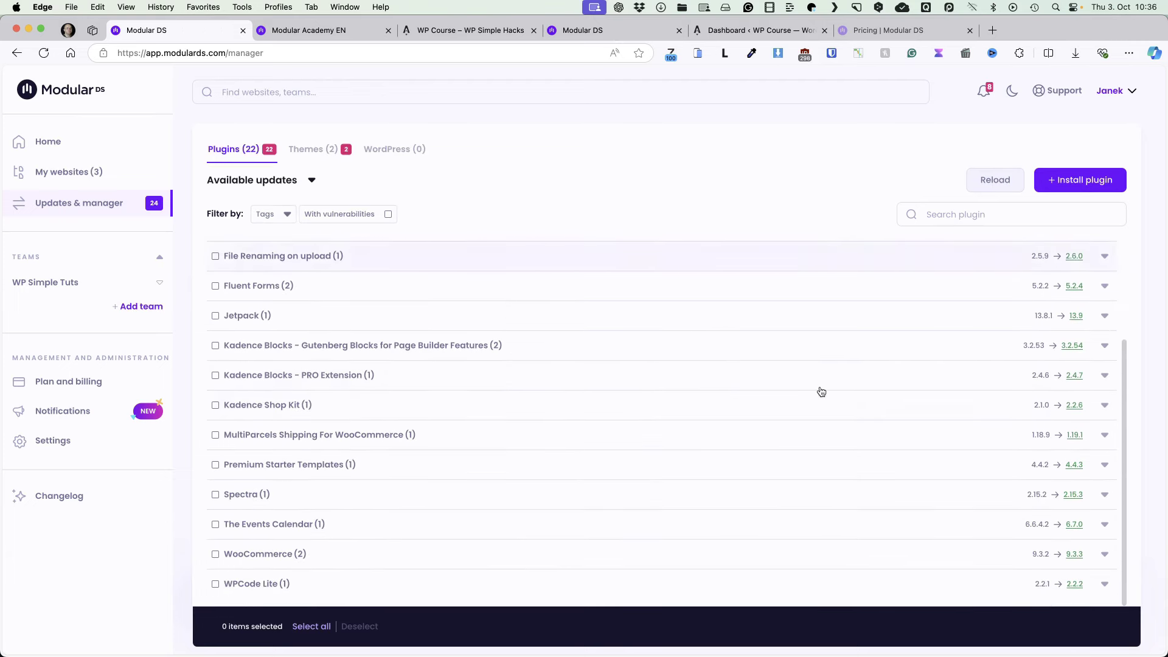
scroll(761, 423, "up", 3)
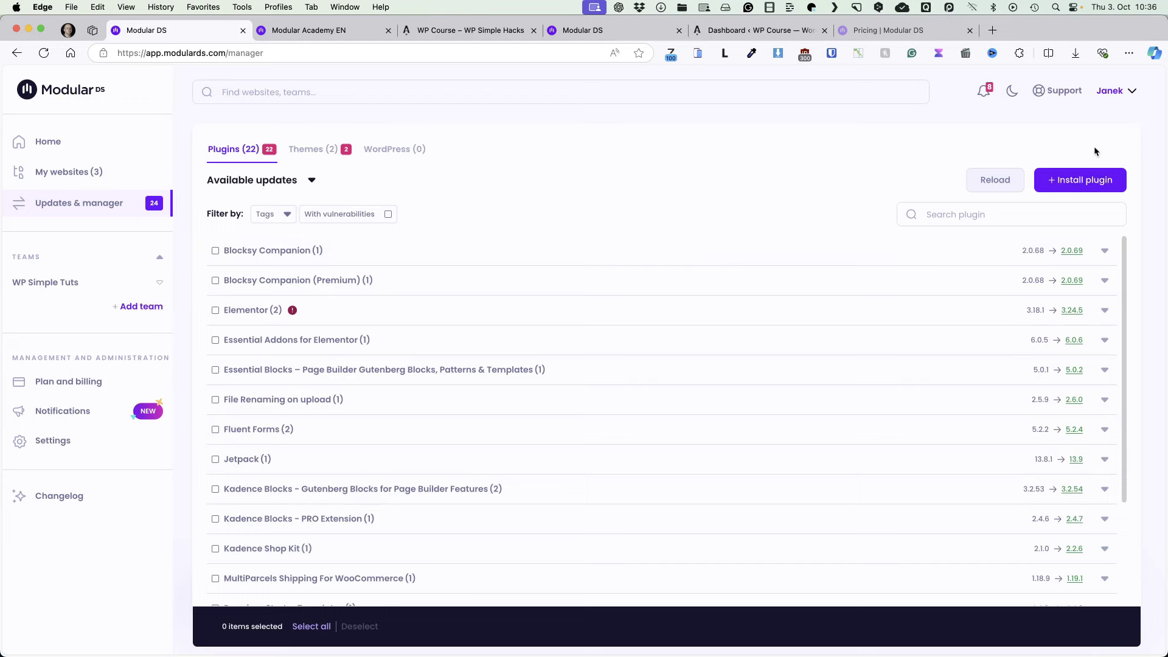
Upload hello-dolly.1.7.3.zip and install and activate it on WP Test
left_click(1079, 180)
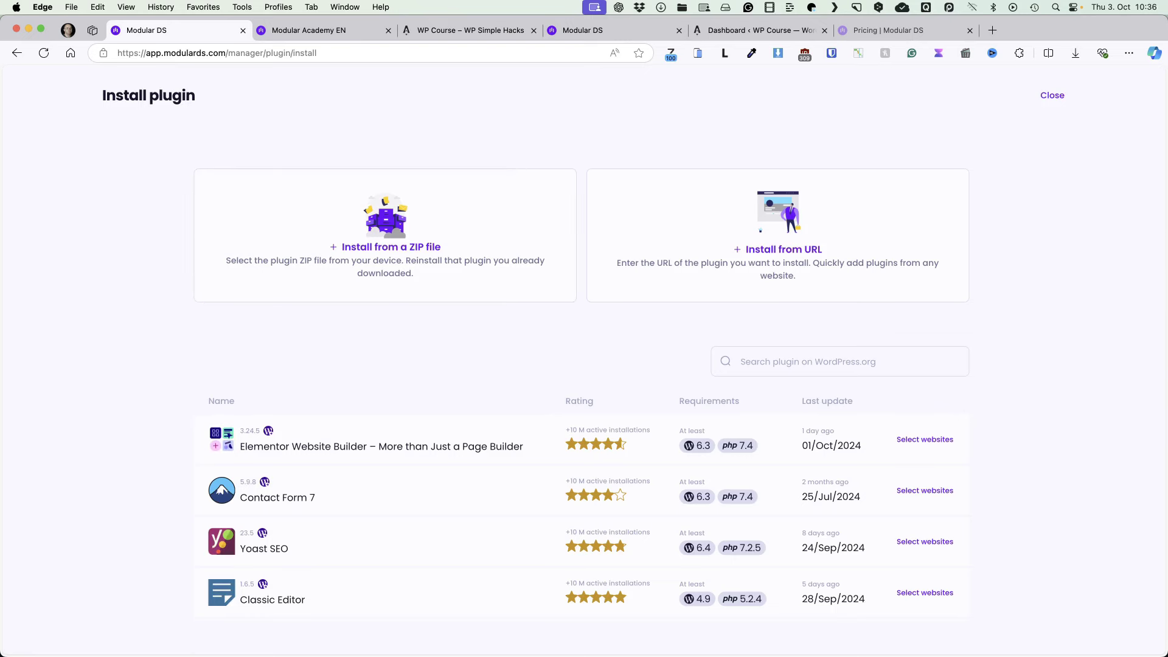
left_click(395, 226)
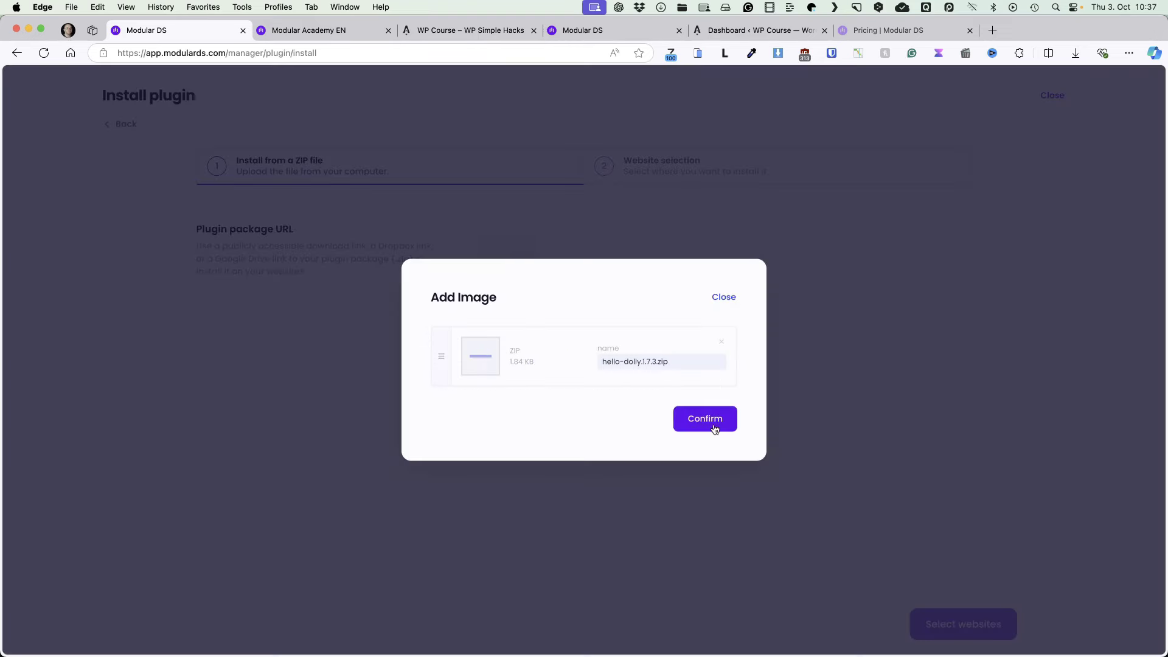
left_click(710, 424)
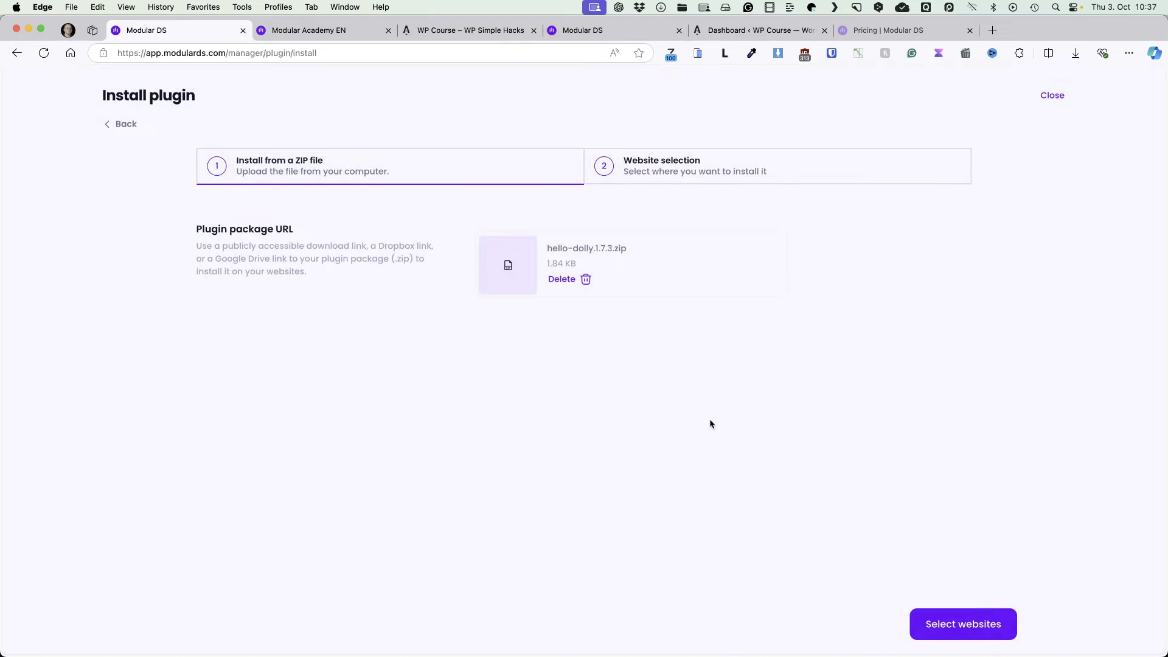
left_click(967, 623)
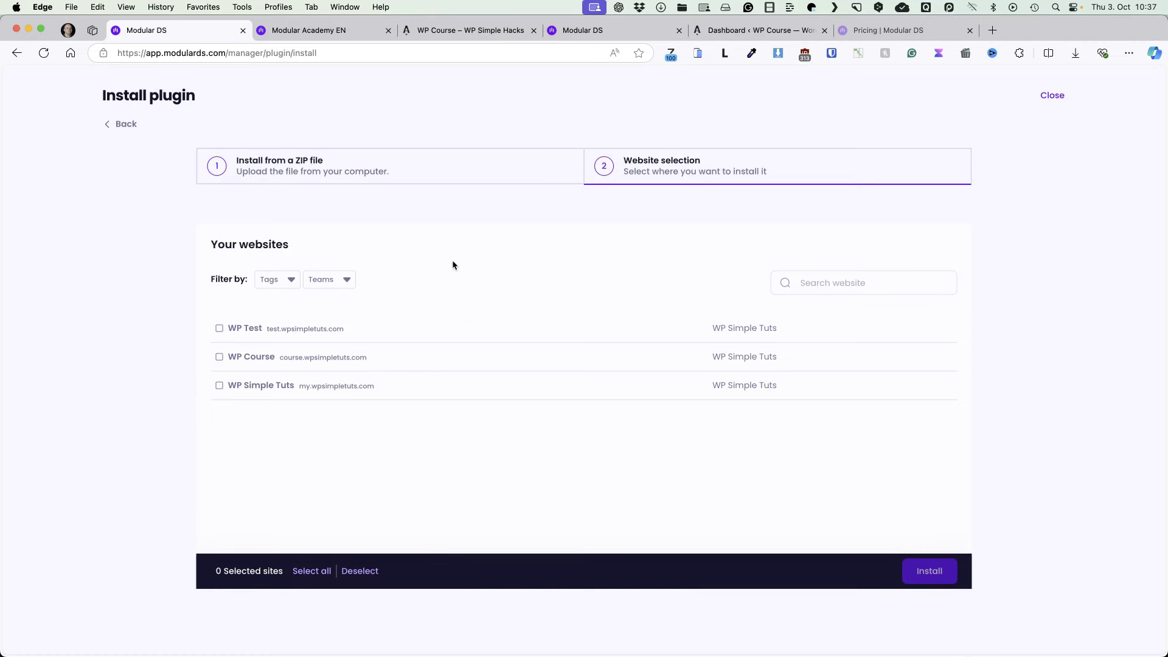
left_click(219, 328)
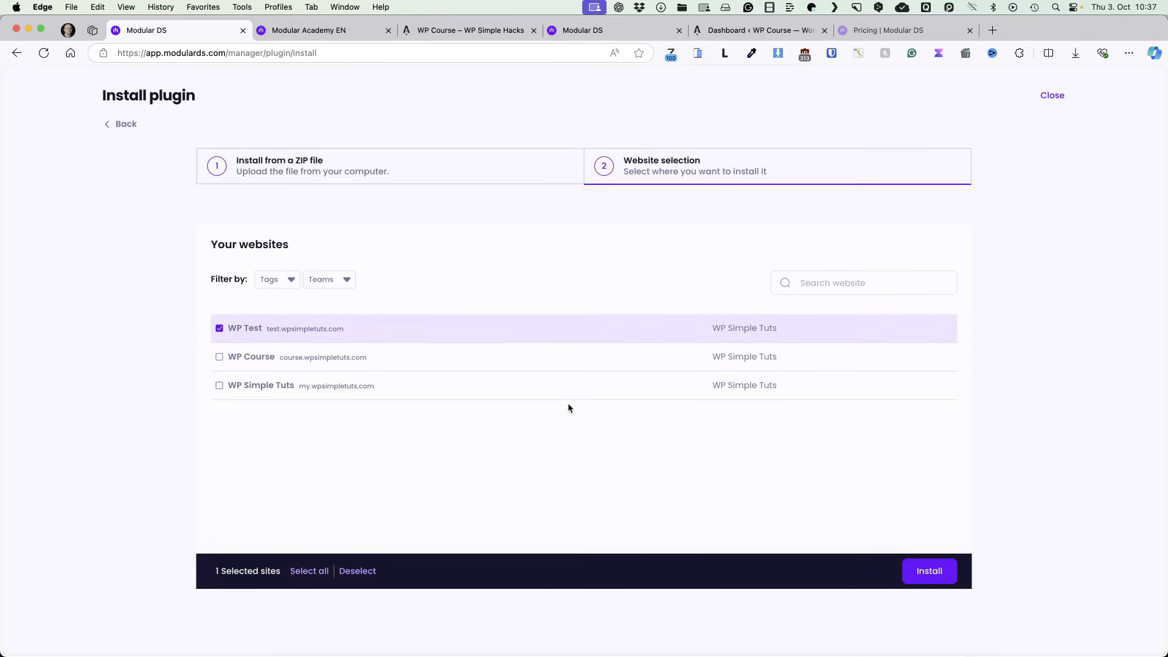
left_click(929, 570)
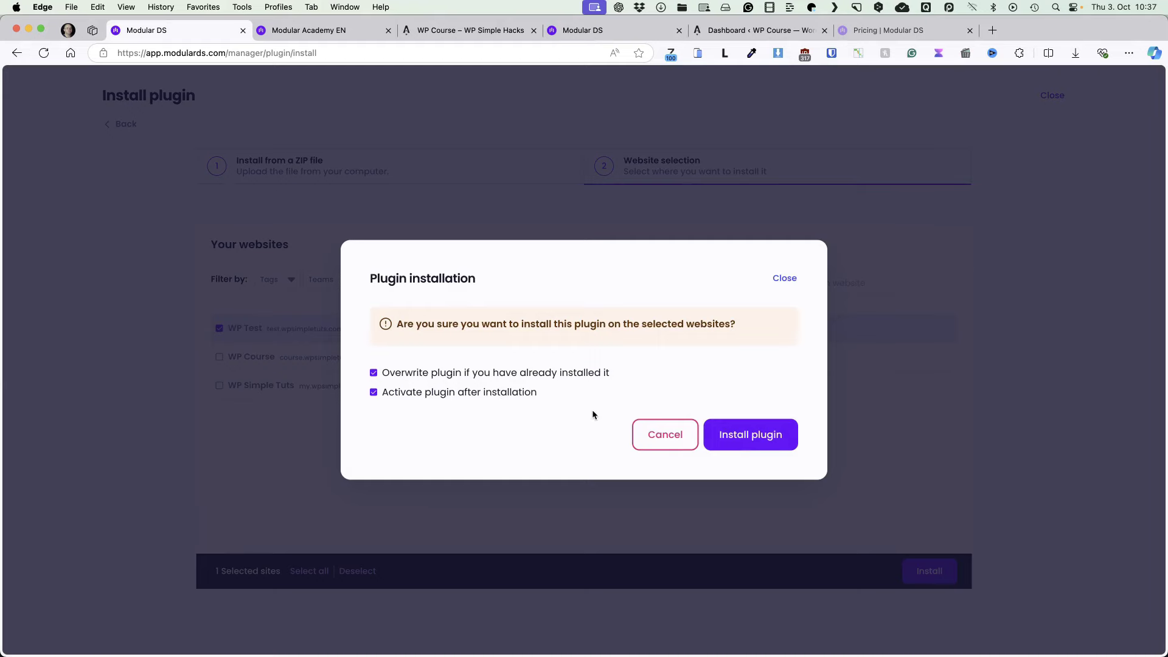
left_click(749, 434)
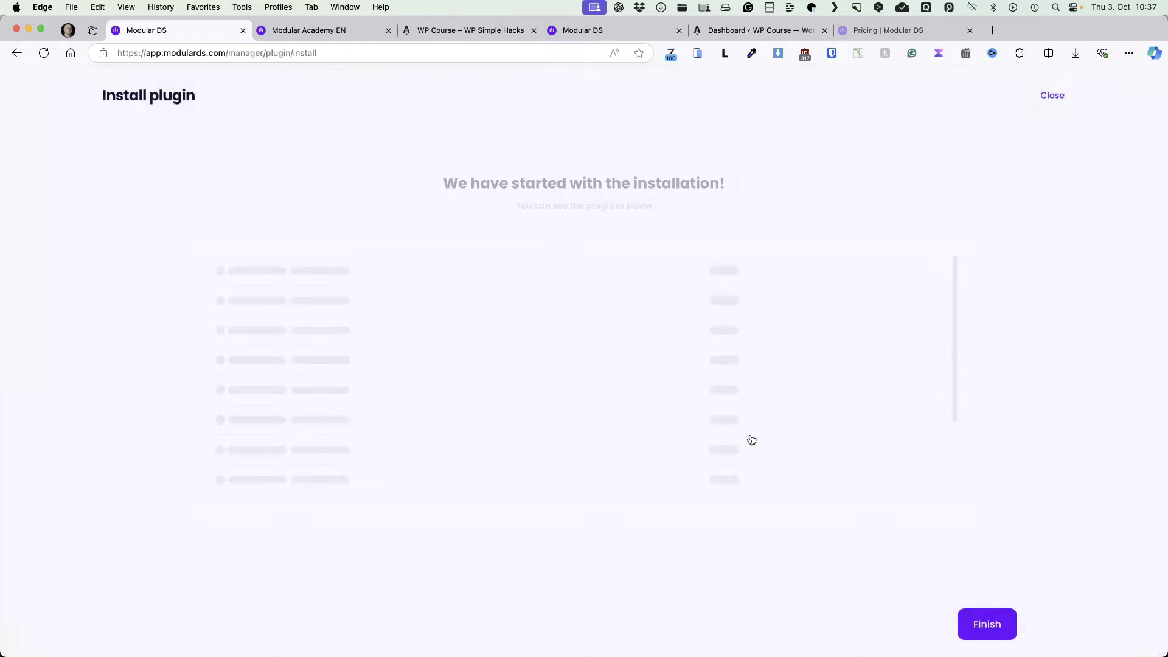
left_click(990, 627)
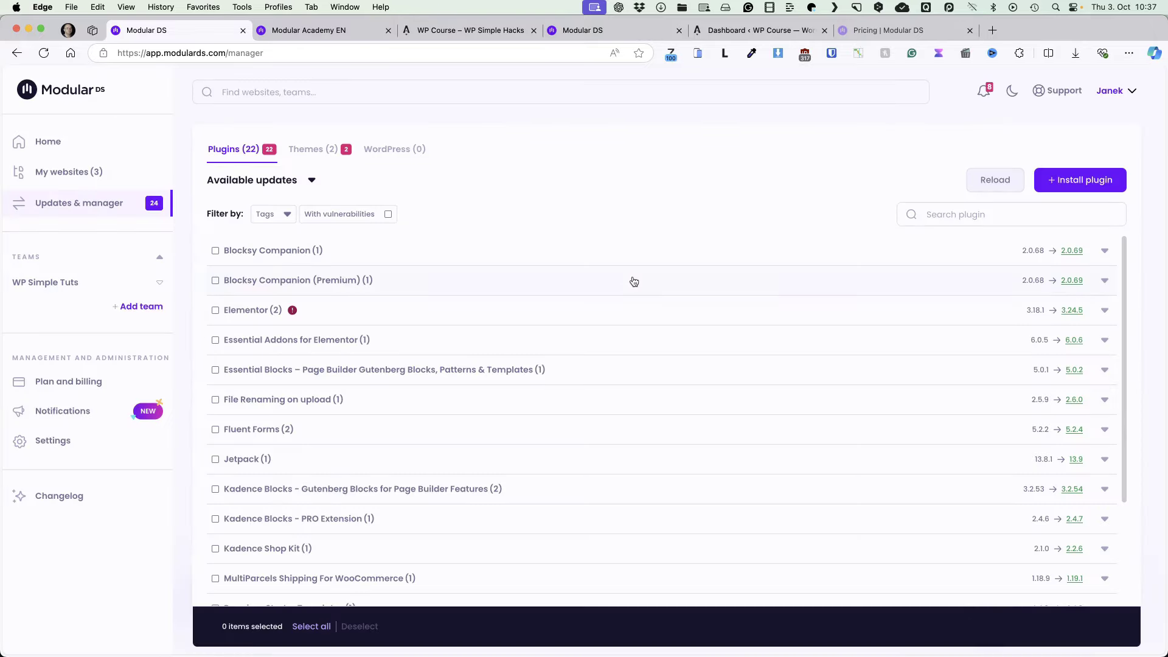
left_click(1073, 186)
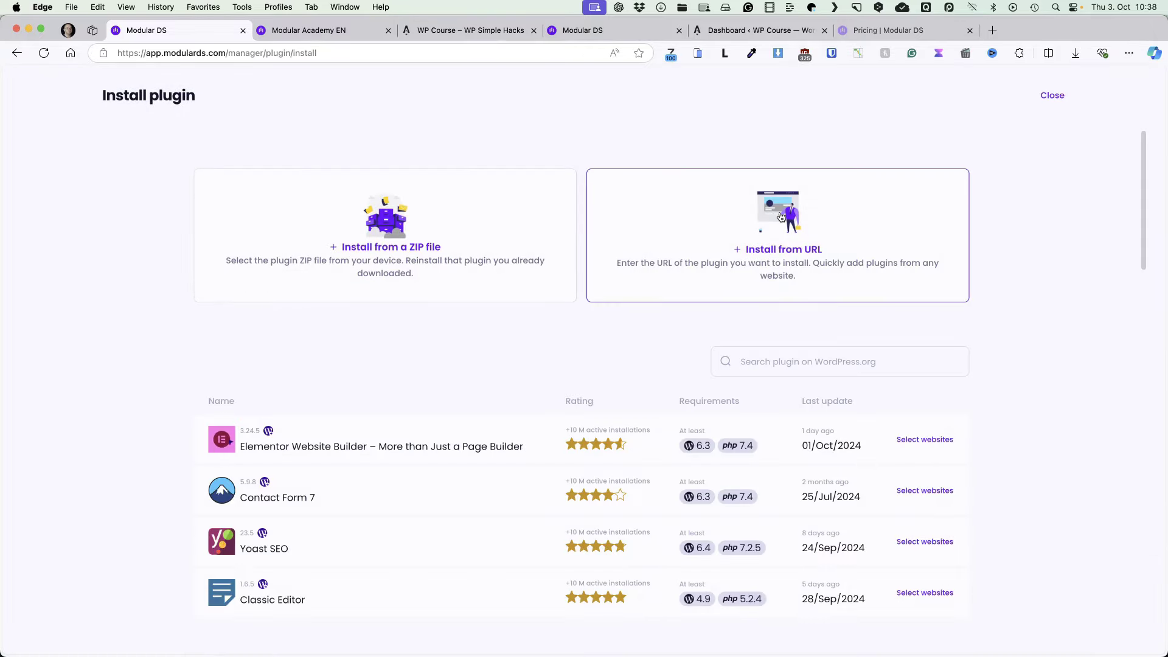
Install Hello Dolly on WP Course from the pasted Dropbox link, changed to dl=1
left_click(780, 216)
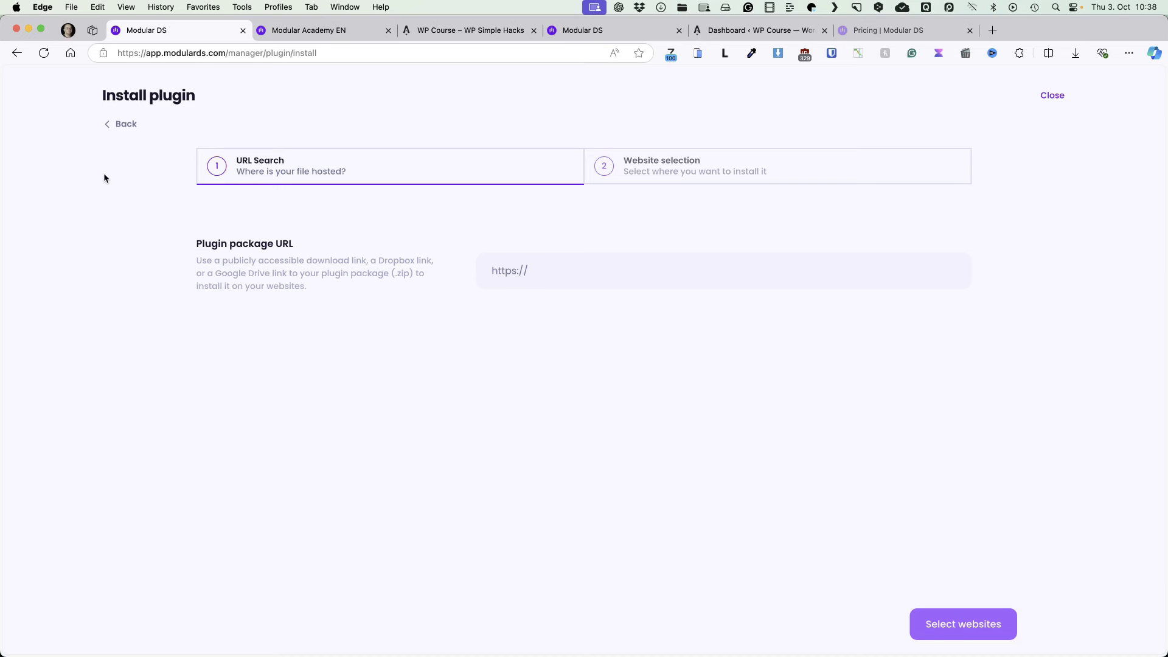
left_click(648, 266)
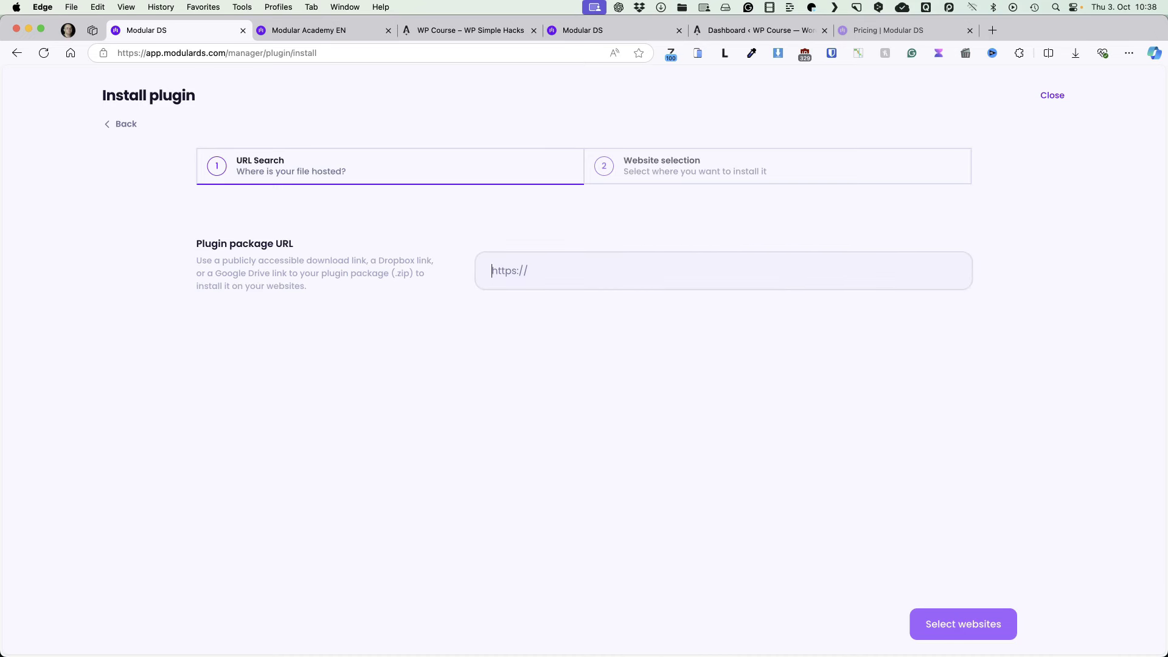
left_click(533, 270)
key("super+v")
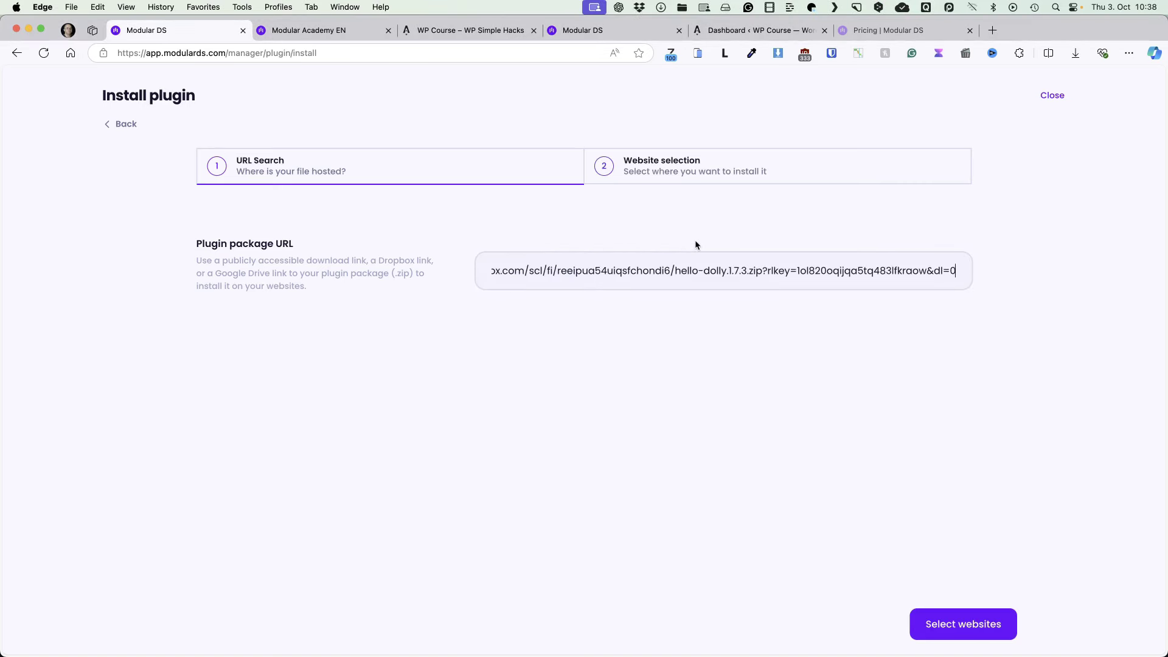
key("BackSpace")
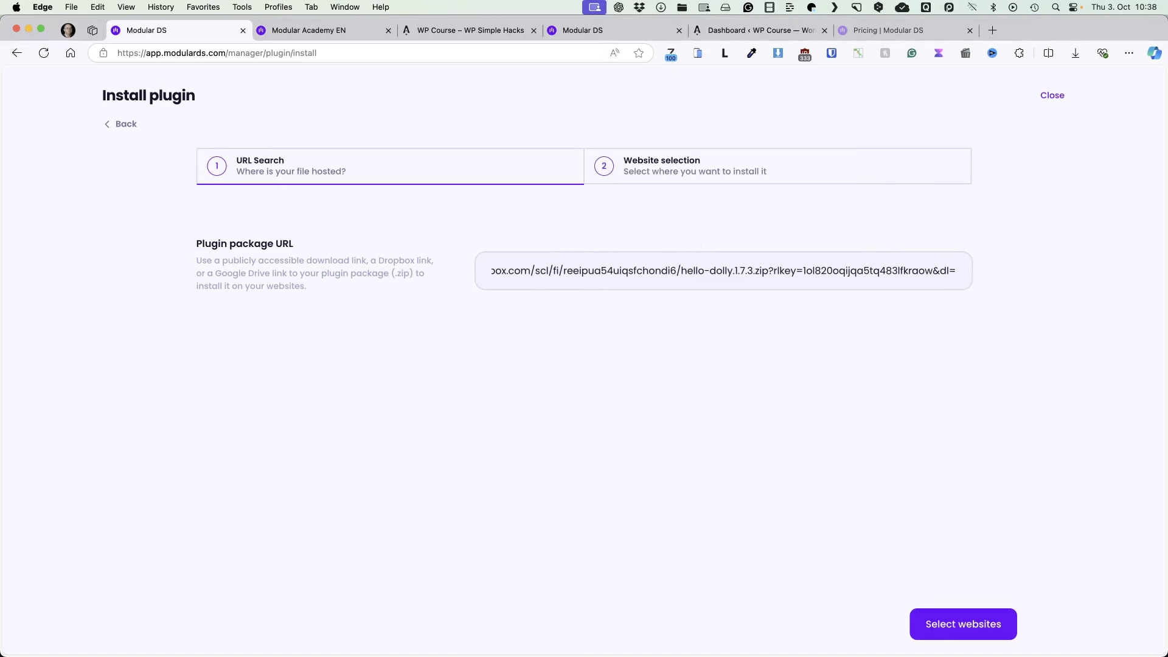
type("1")
left_click(959, 626)
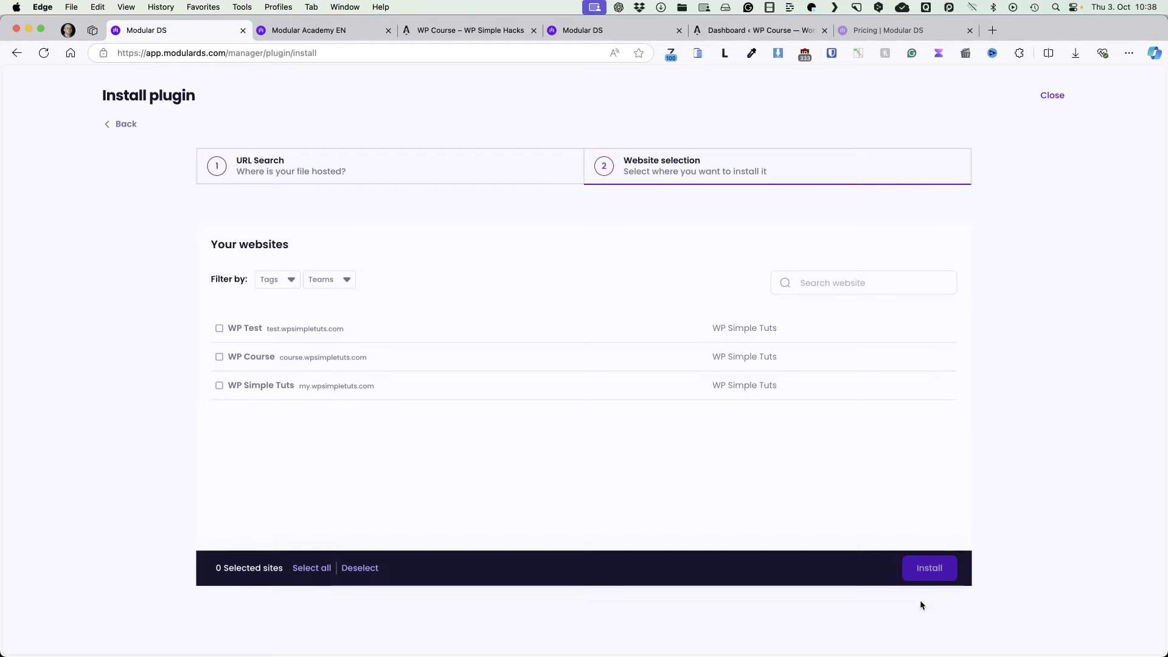
left_click(218, 357)
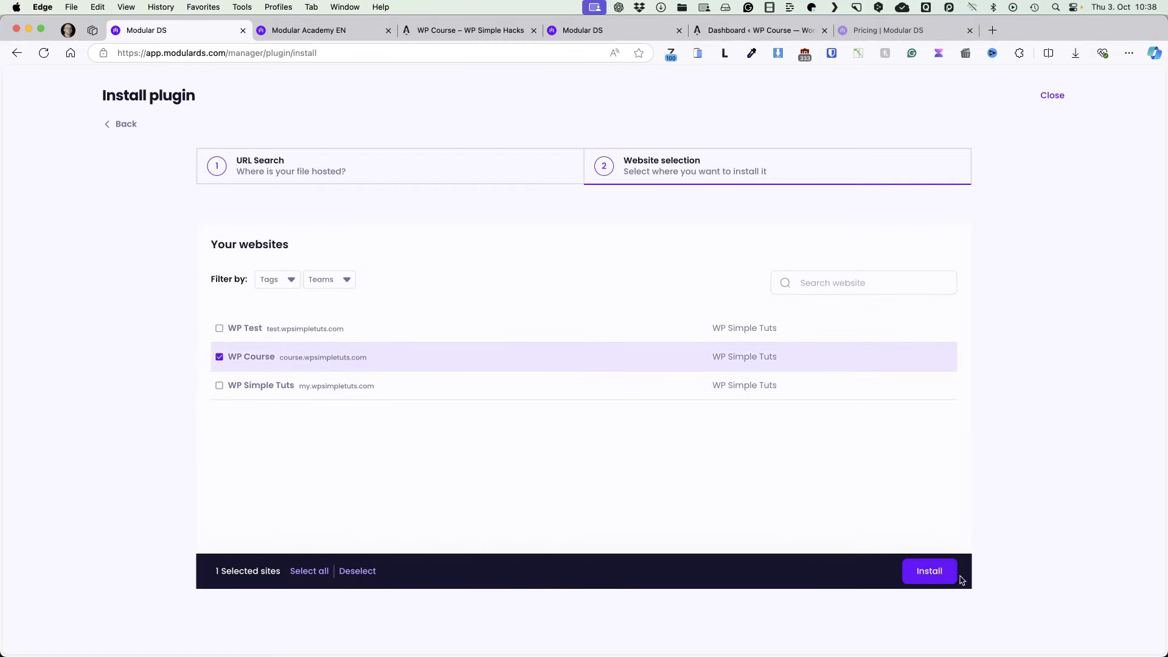
left_click(924, 573)
left_click(756, 431)
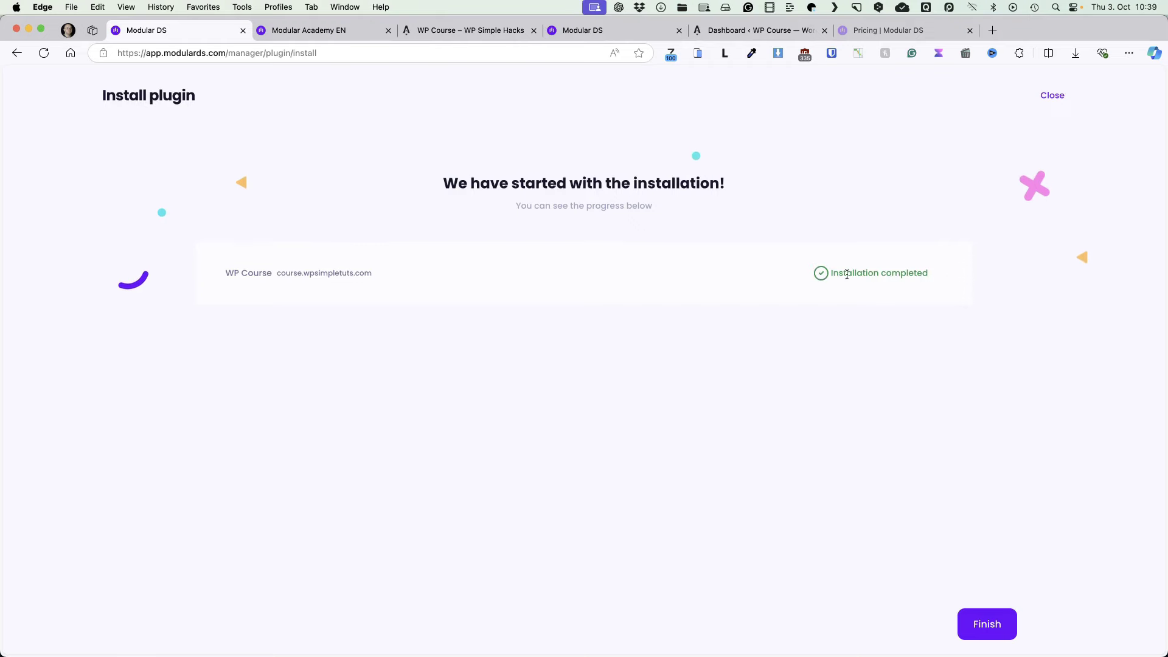
left_click(974, 628)
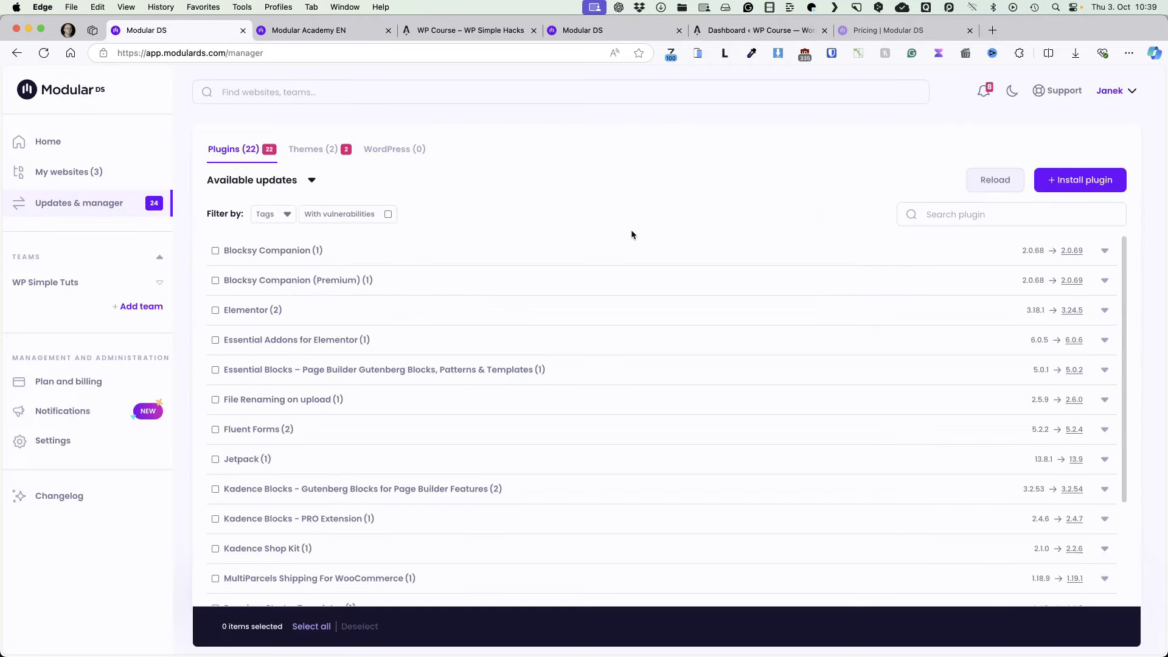
On WP Course, list all installed plugins and deactivate Hello Dolly
left_click(65, 174)
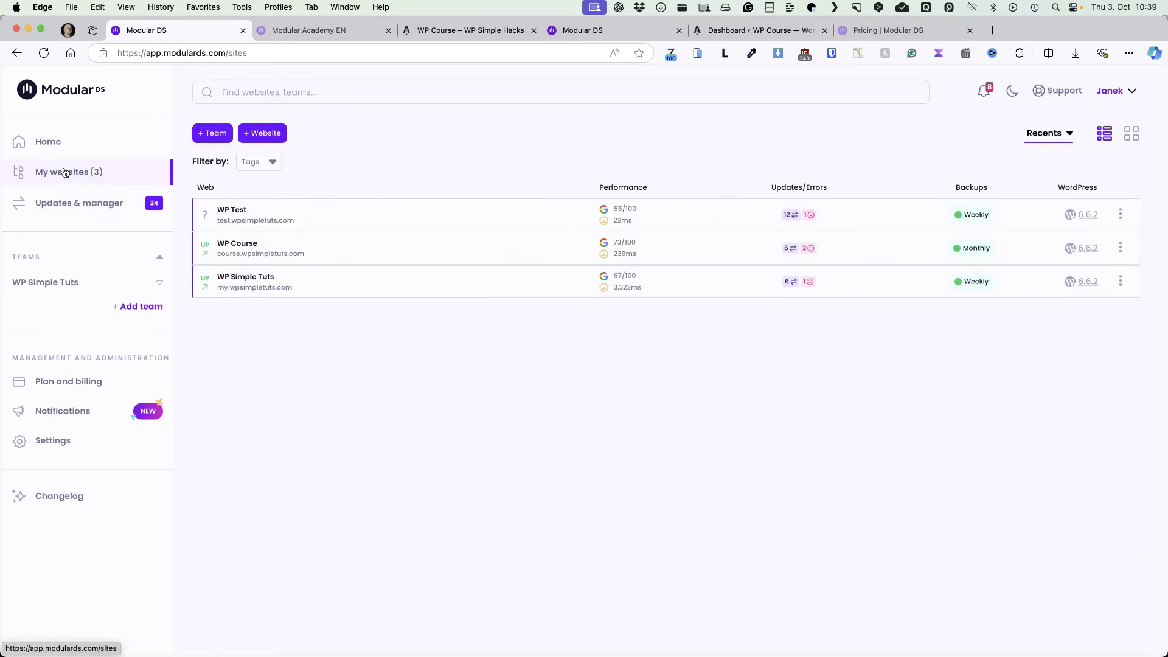
left_click(268, 248)
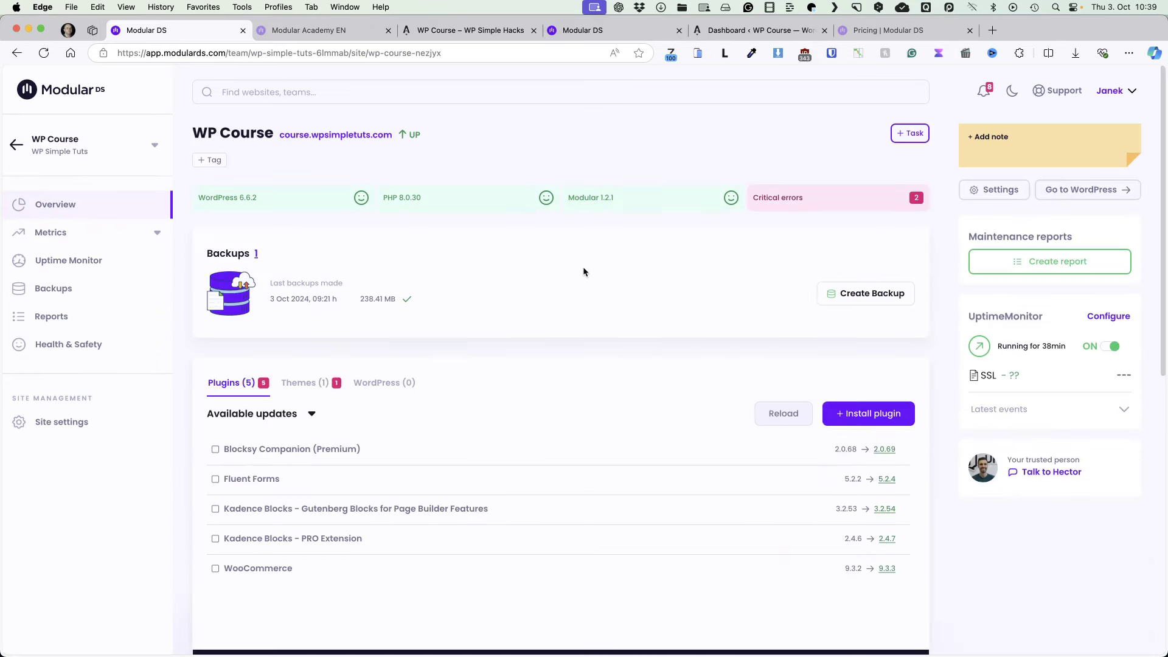
left_click(311, 414)
left_click(231, 448)
scroll(387, 503, "down", 3)
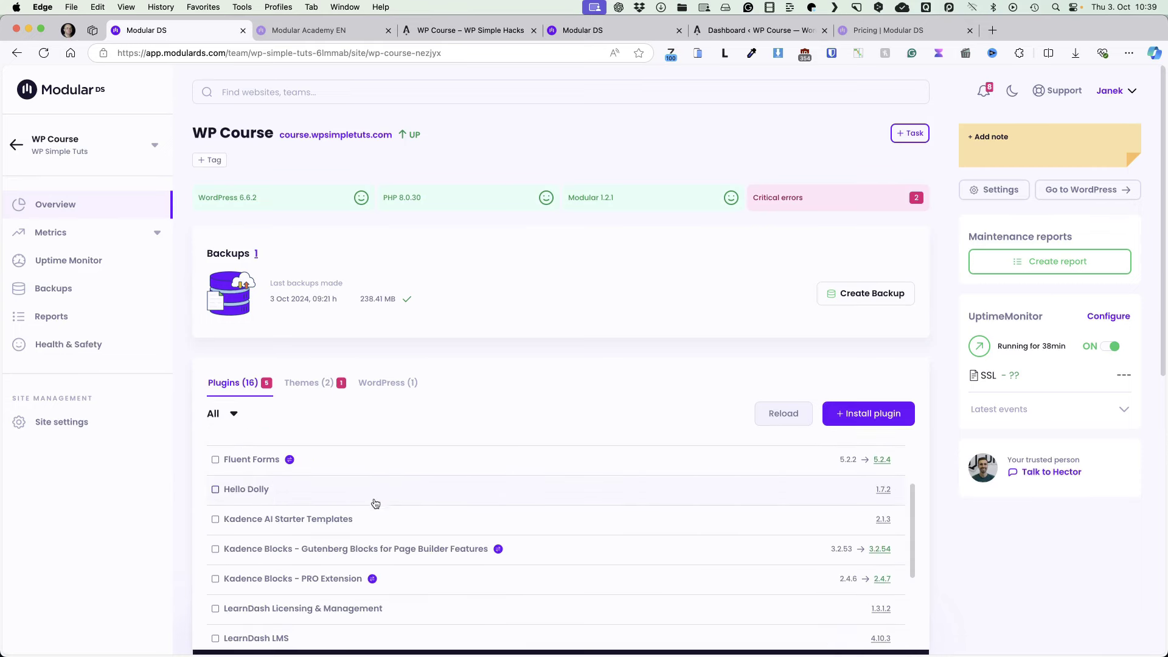
left_click(216, 491)
scroll(216, 493, "down", 3)
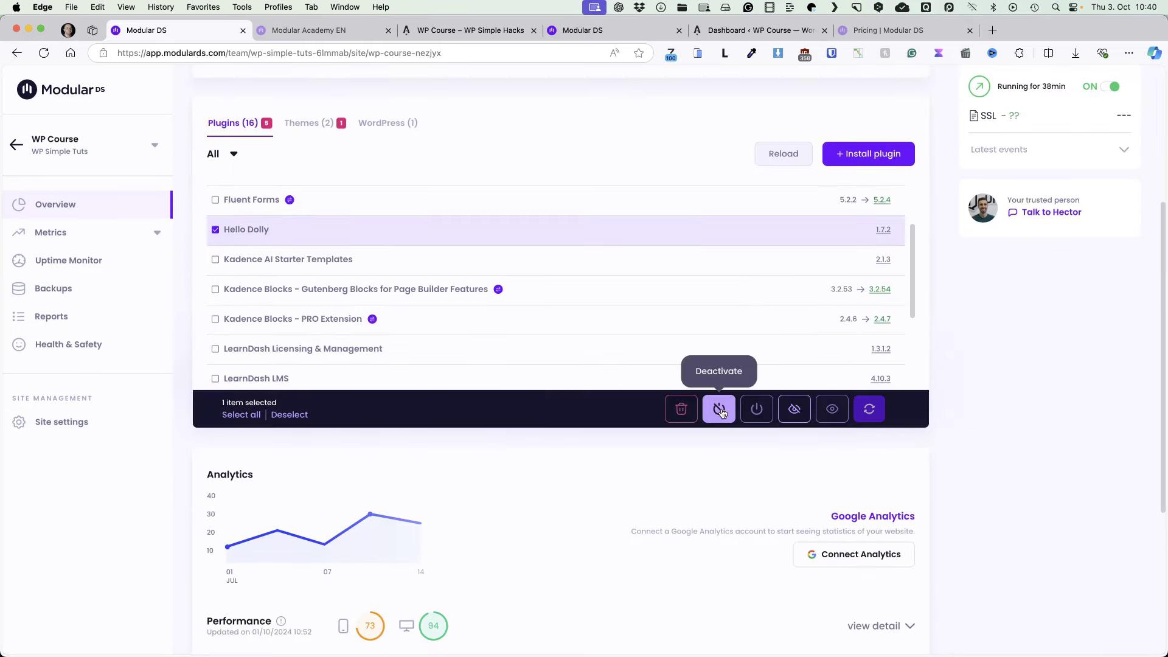
left_click(722, 413)
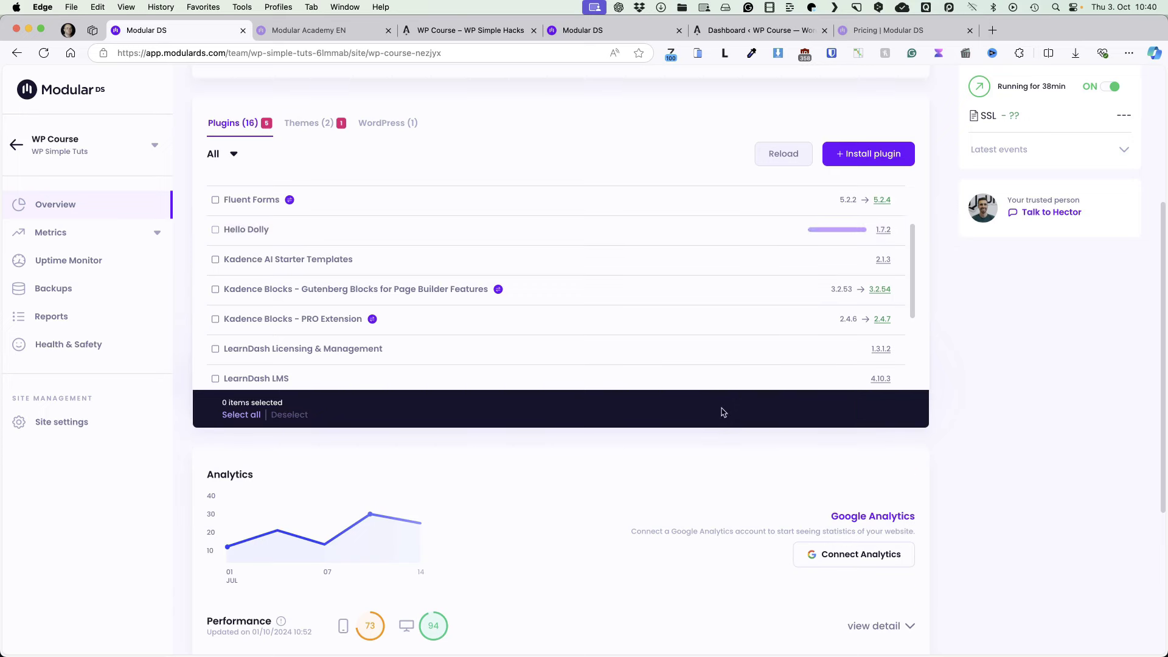
Delete Hello Dolly from WP Course and bring up the cross-site updates overview
left_click(215, 229)
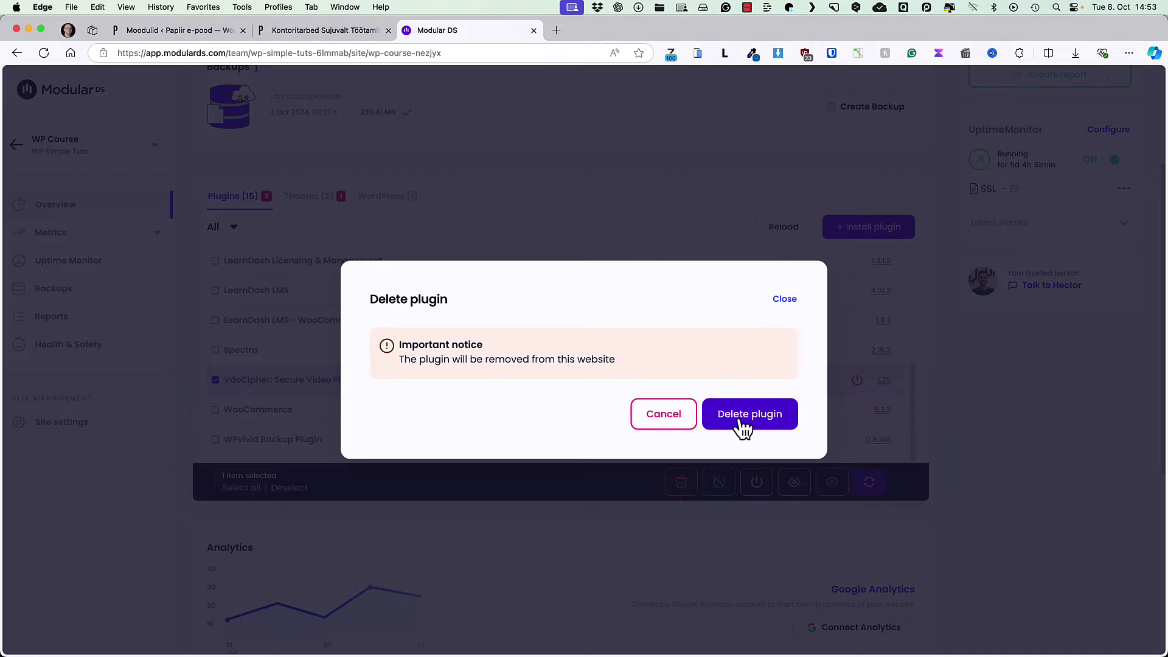
left_click(745, 421)
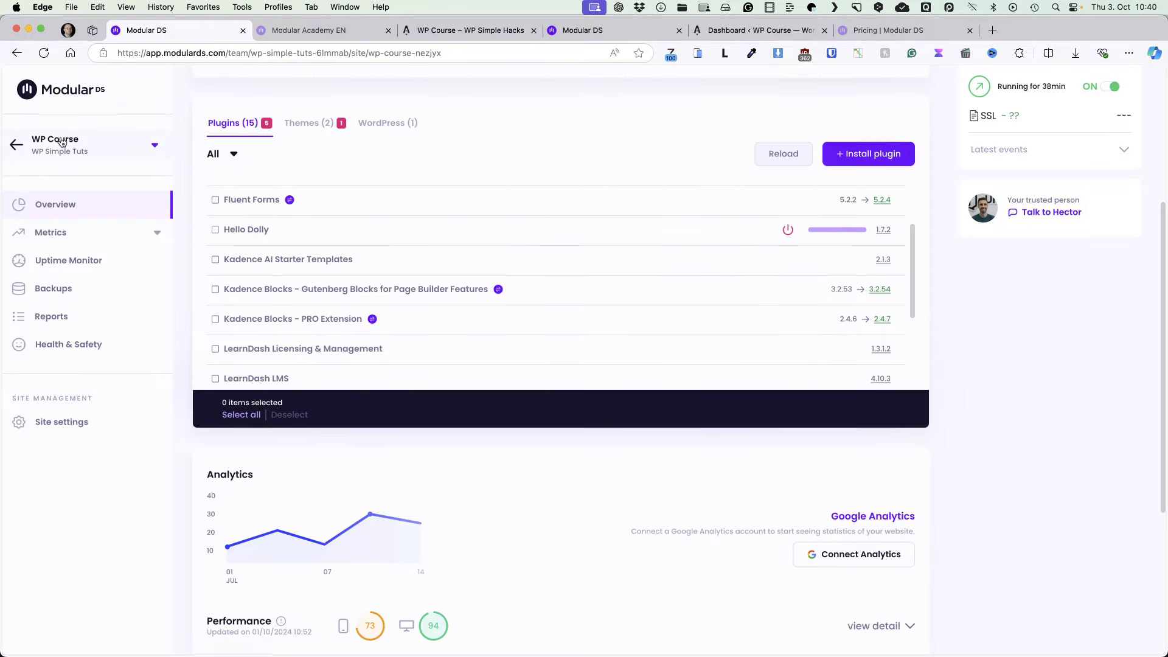
left_click(70, 90)
left_click(84, 205)
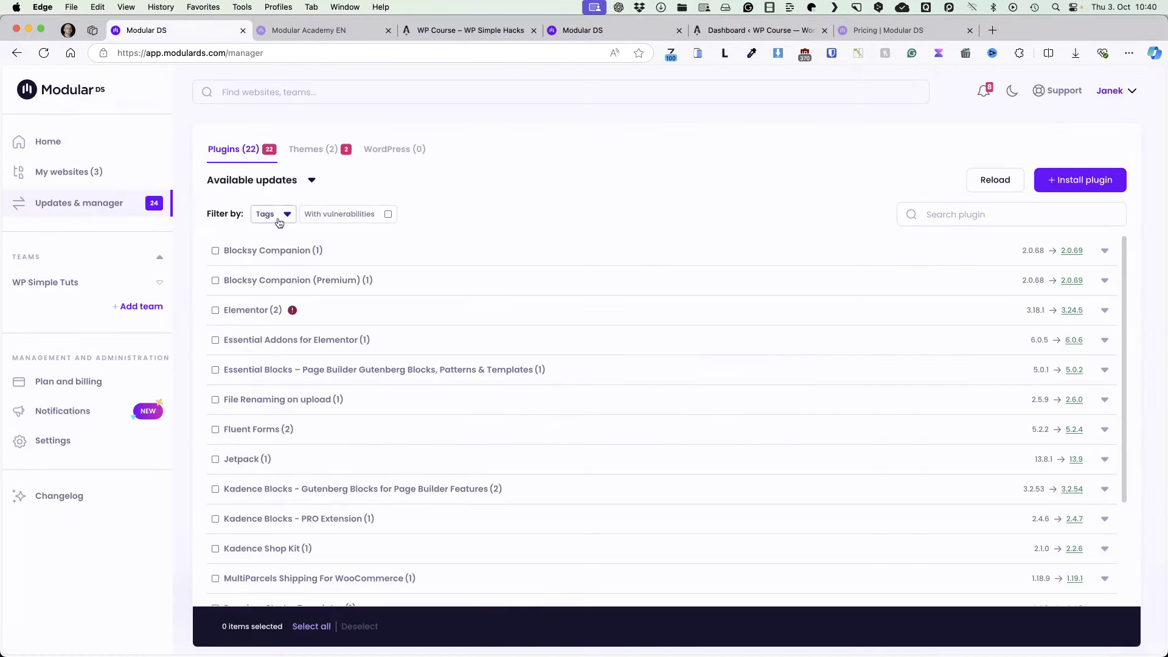
left_click(388, 215)
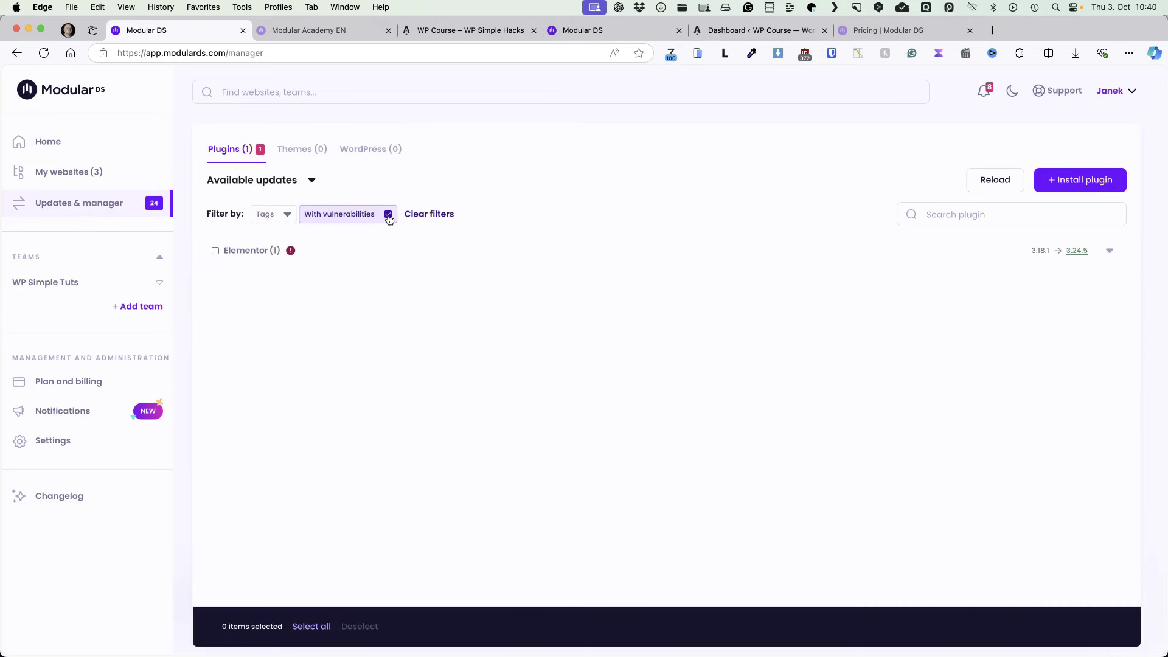
left_click(427, 214)
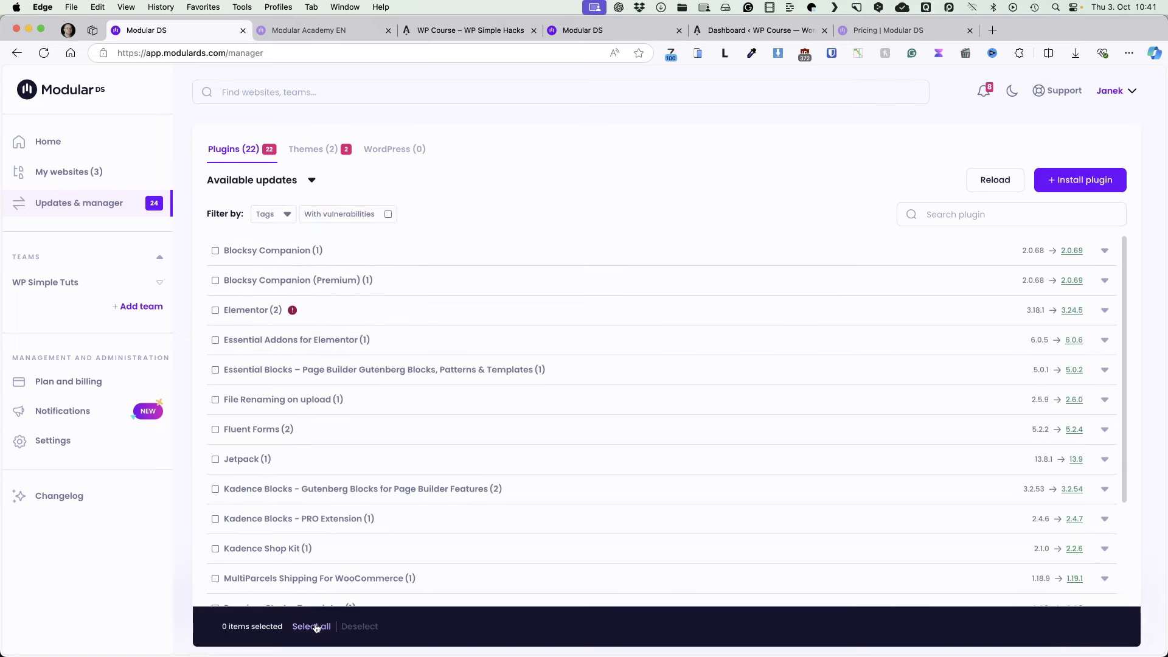
Select all 22 pending plugin updates and apply them at once
left_click(311, 627)
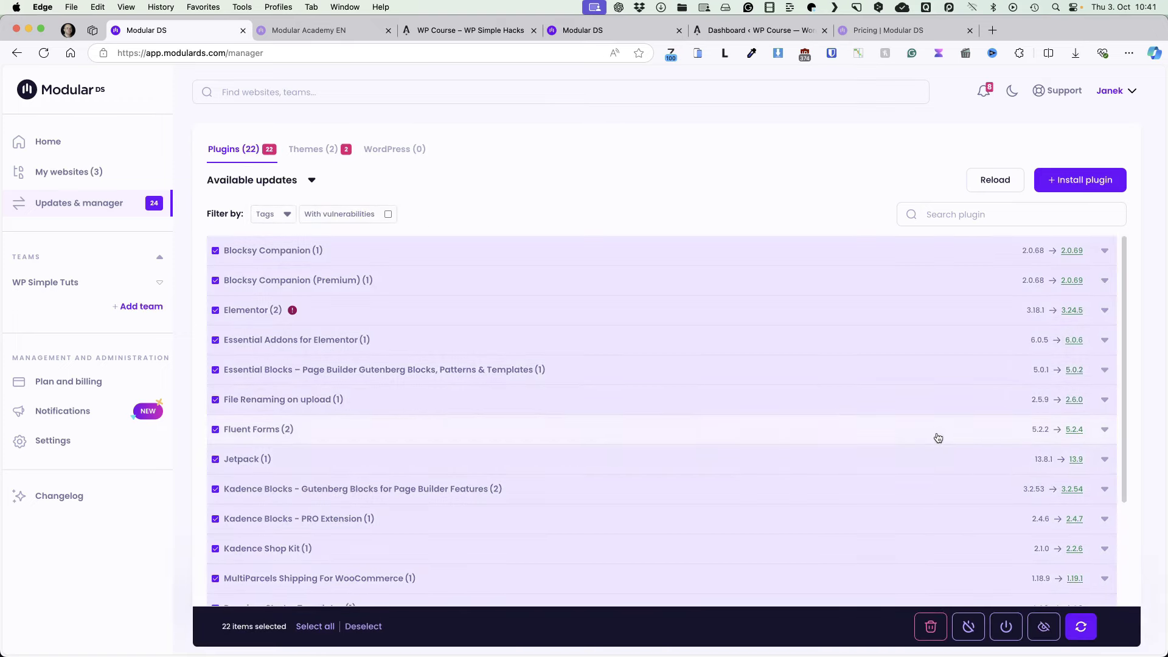
left_click(1081, 628)
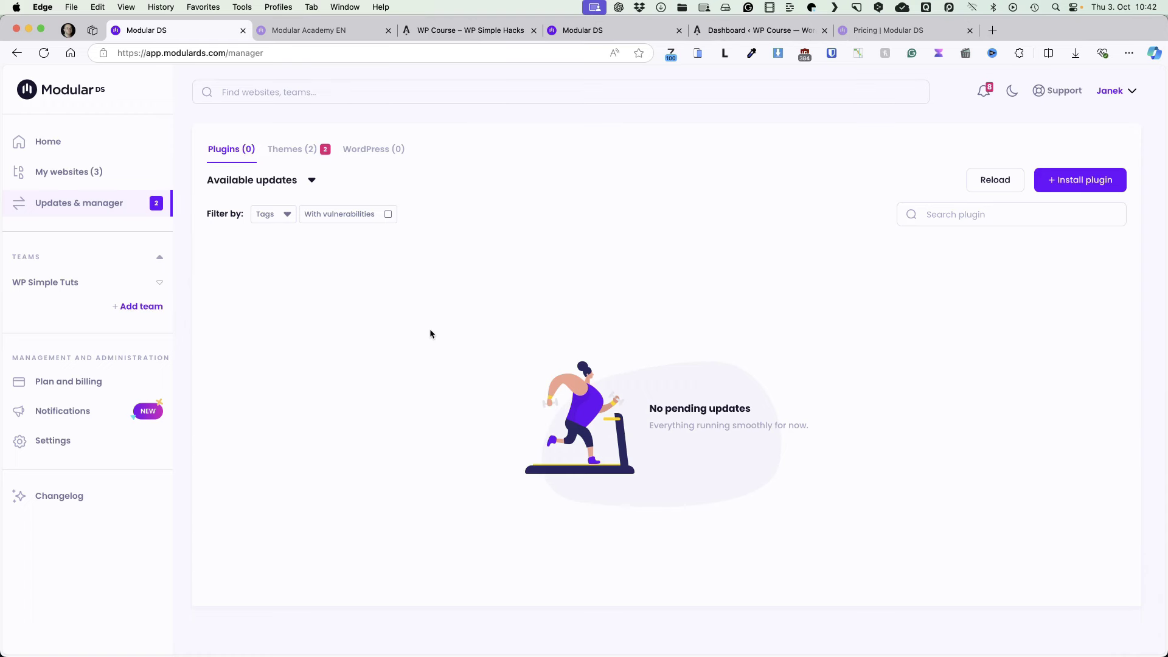
Apply the pending Blocksy theme update from the theme updates list
left_click(285, 148)
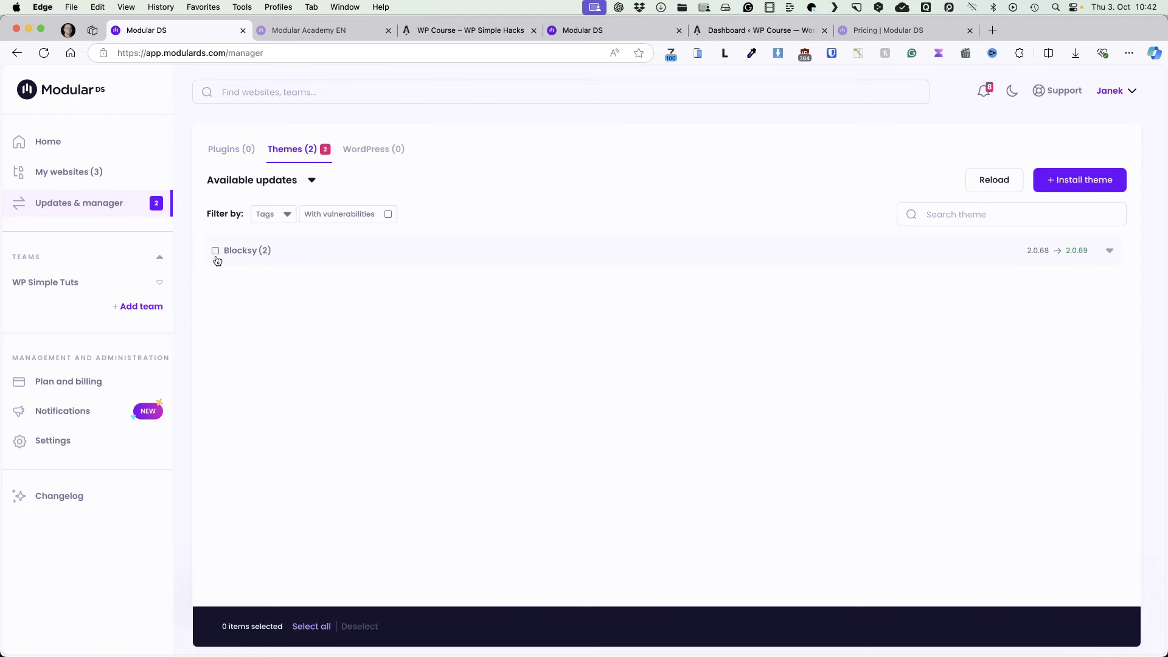
left_click(215, 250)
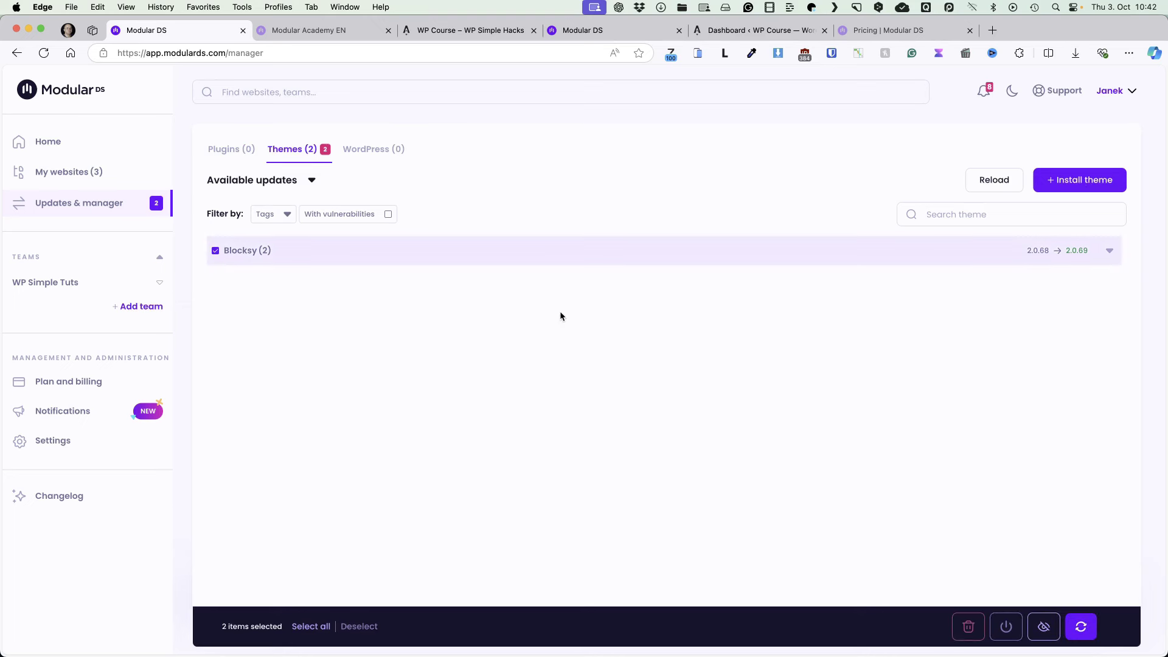
left_click(1080, 626)
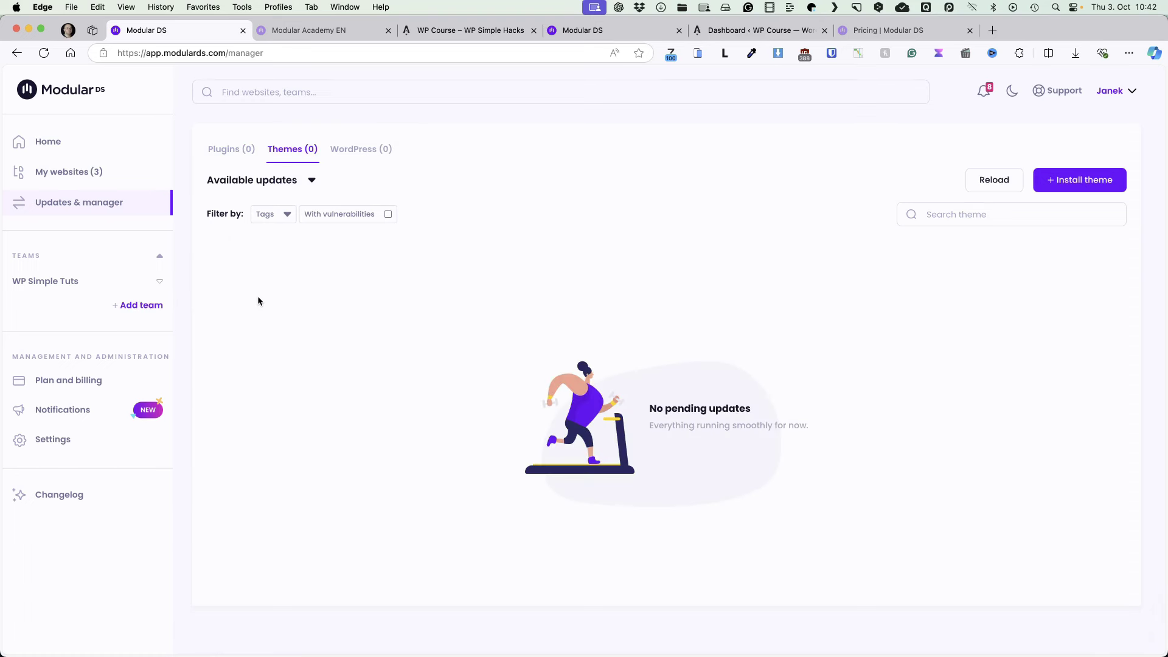
left_click(293, 318)
From the WP Simple Tuts team page, create a new team named 'Demo customer'
left_click(46, 281)
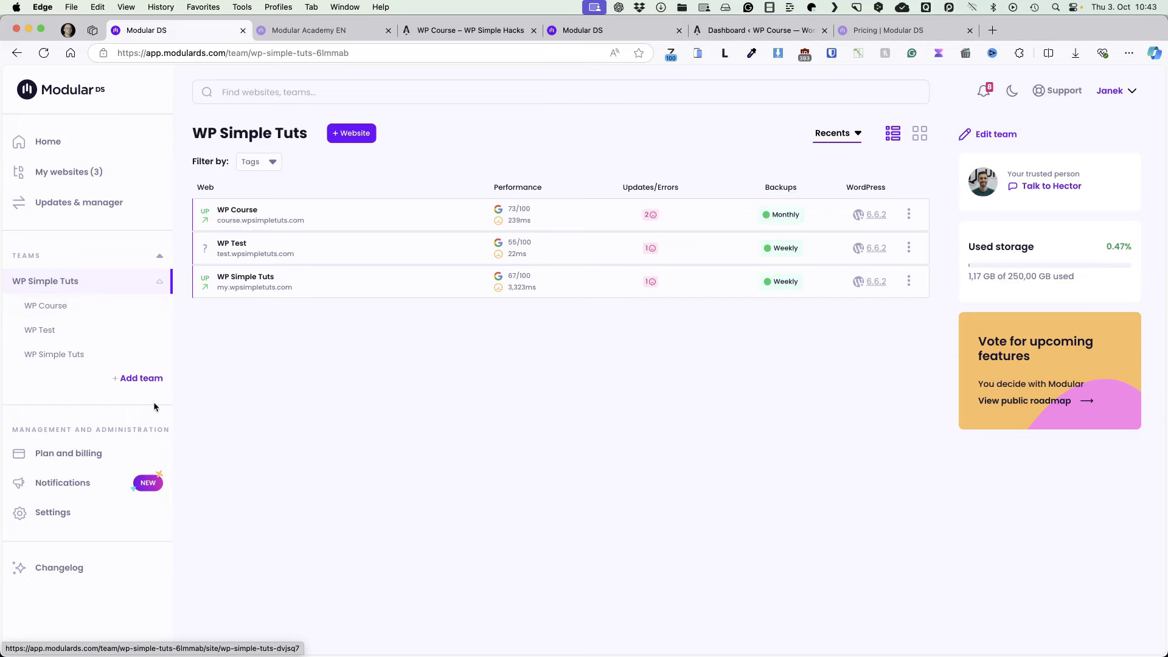
left_click(145, 379)
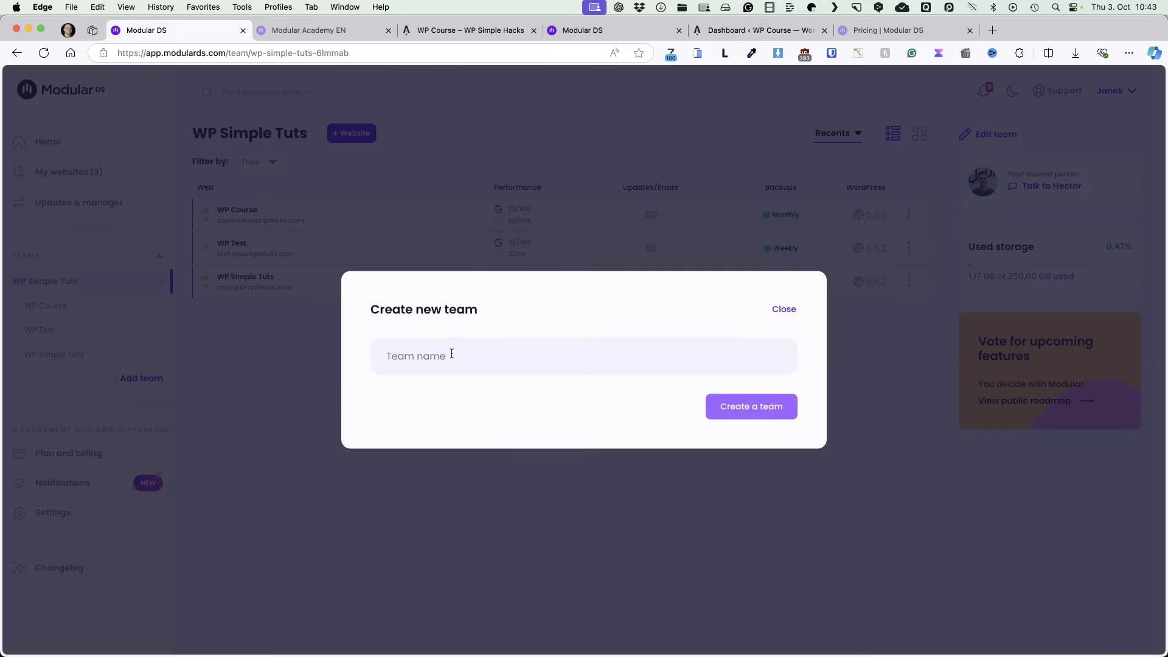
left_click(450, 354)
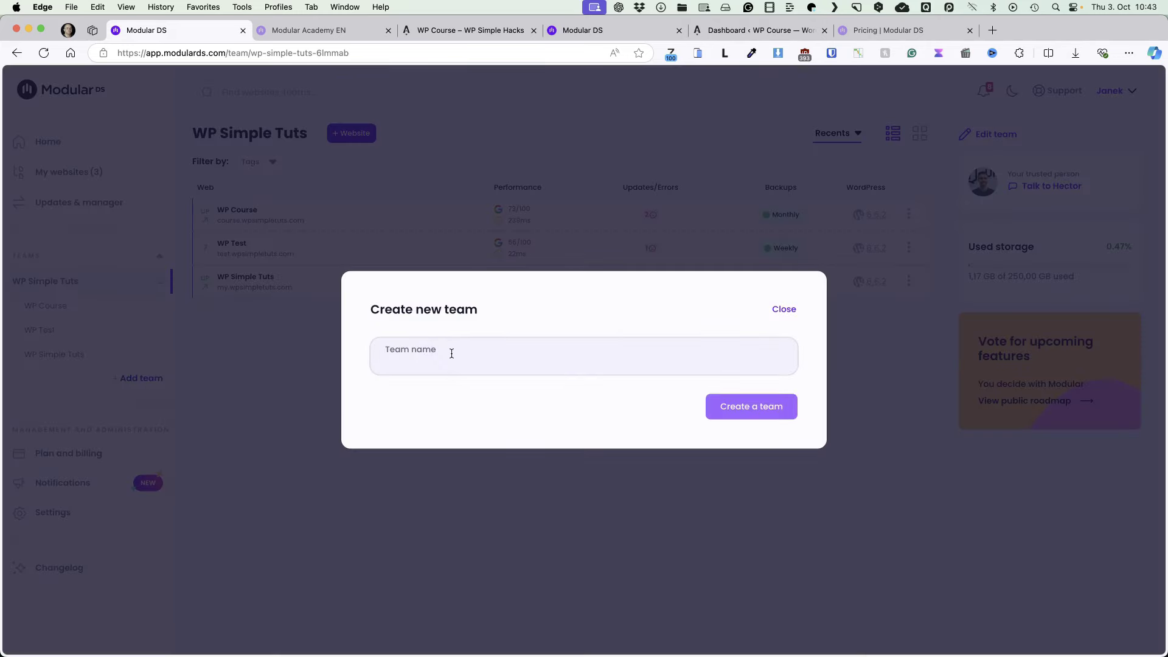
type("Demo customer")
left_click(764, 411)
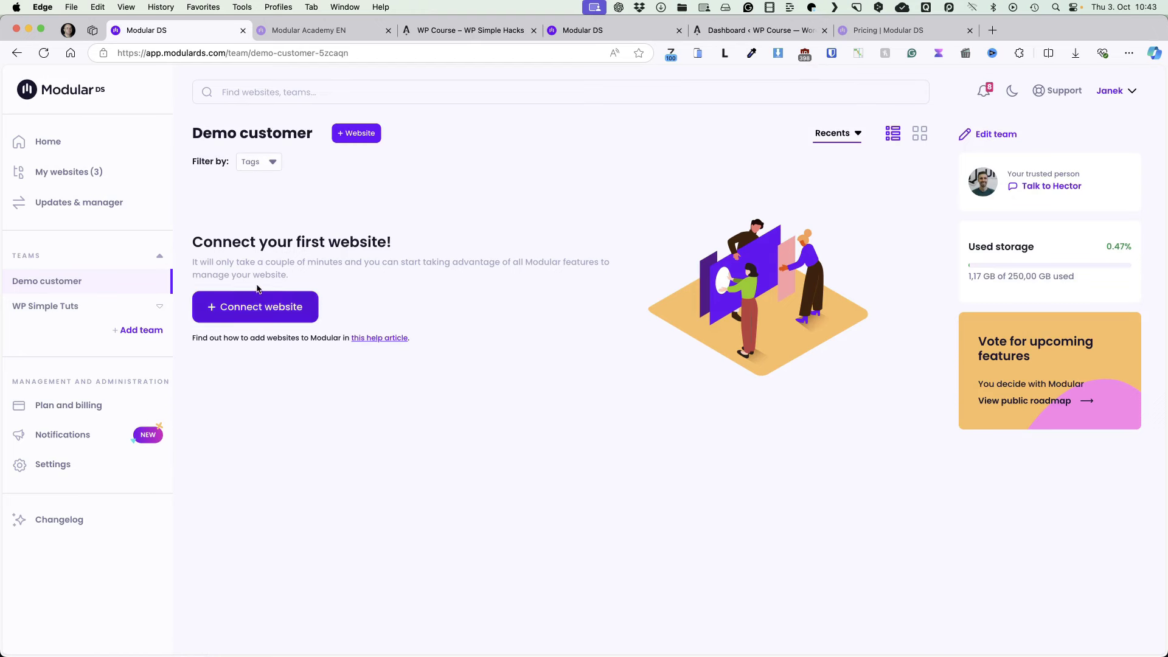
Start connecting a WordPress website, check the team choices, then cancel the form
left_click(50, 142)
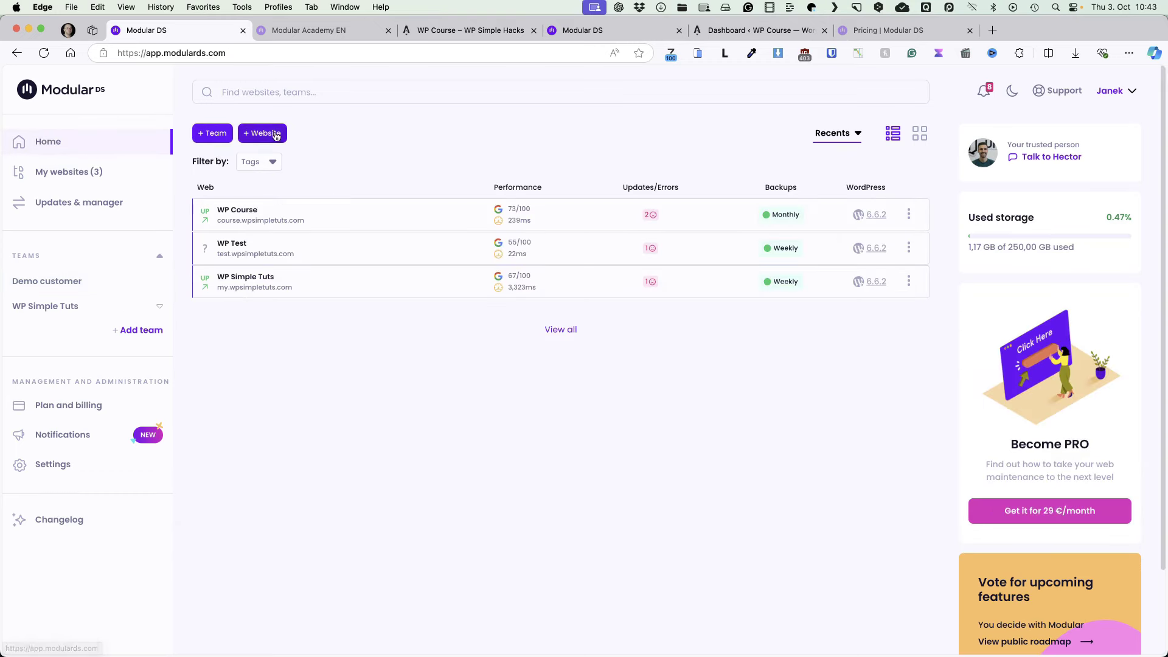
left_click(273, 134)
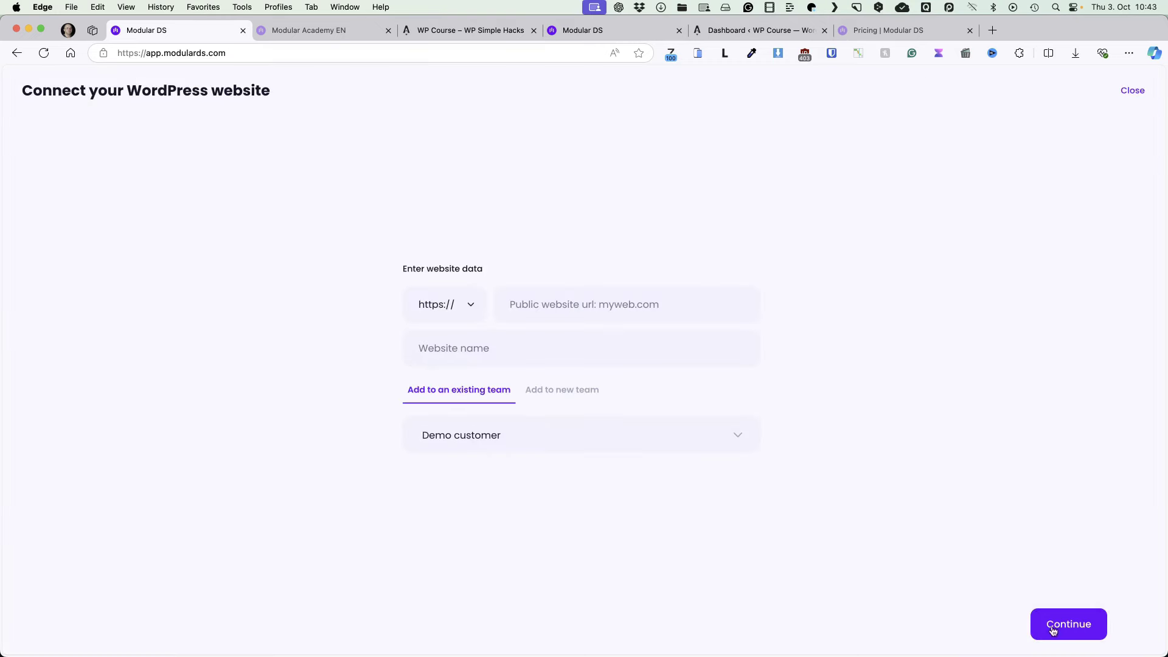
left_click(507, 424)
left_click(925, 404)
left_click(1132, 90)
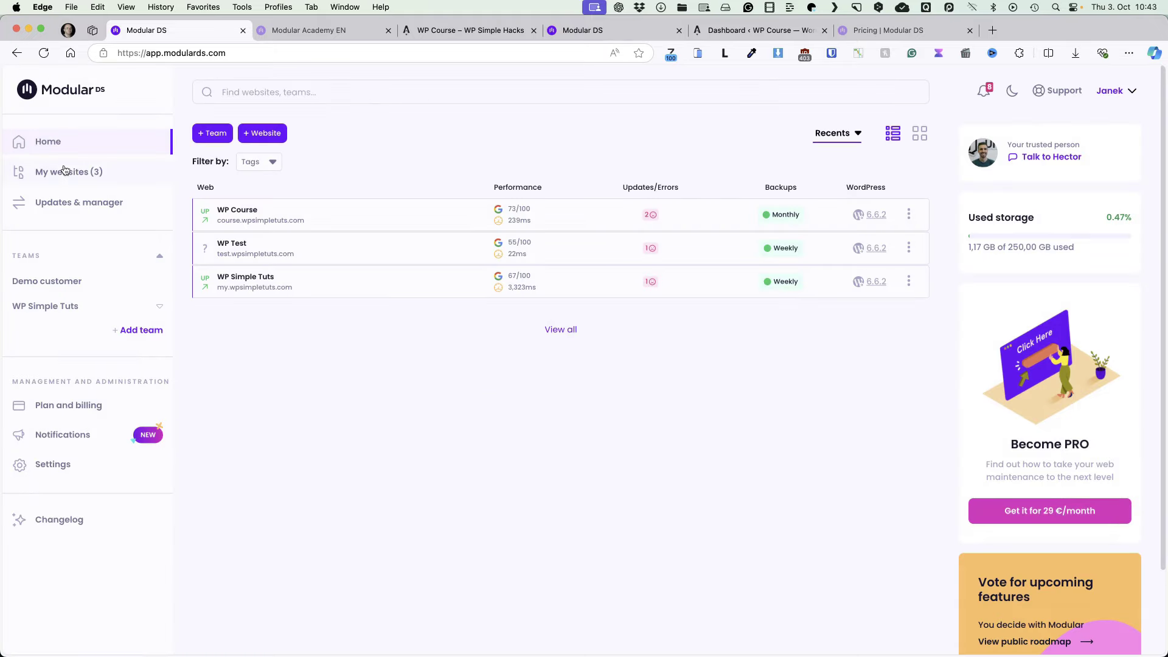
Reopen the Connect your WordPress website form from the websites list and review the teams
left_click(64, 172)
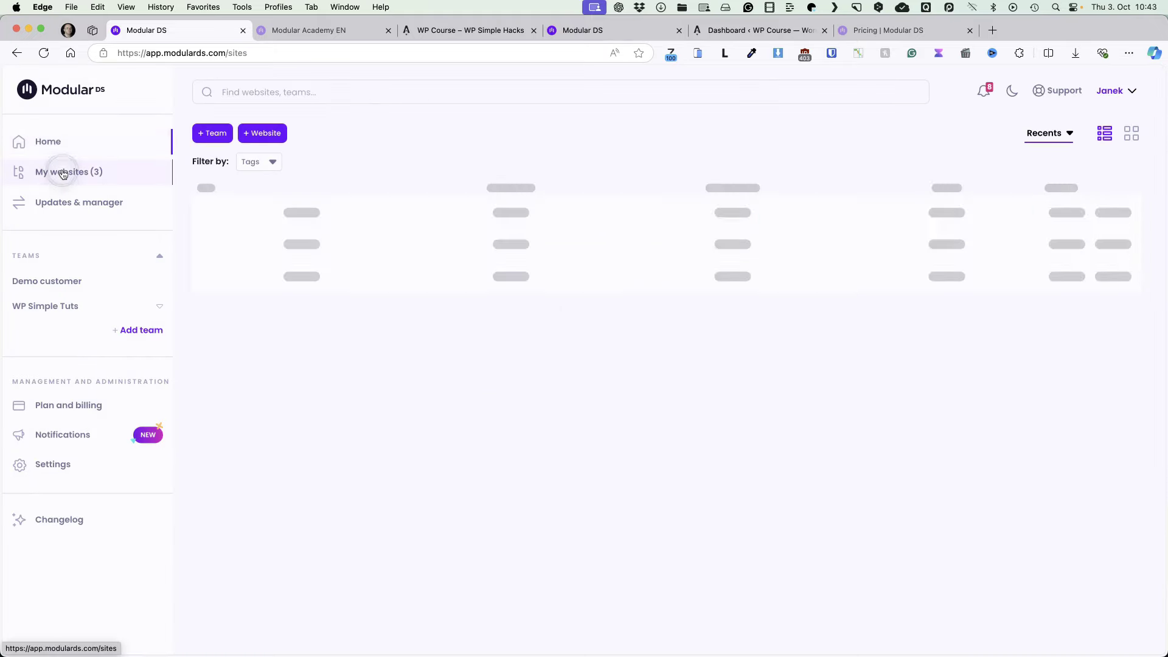
left_click(266, 134)
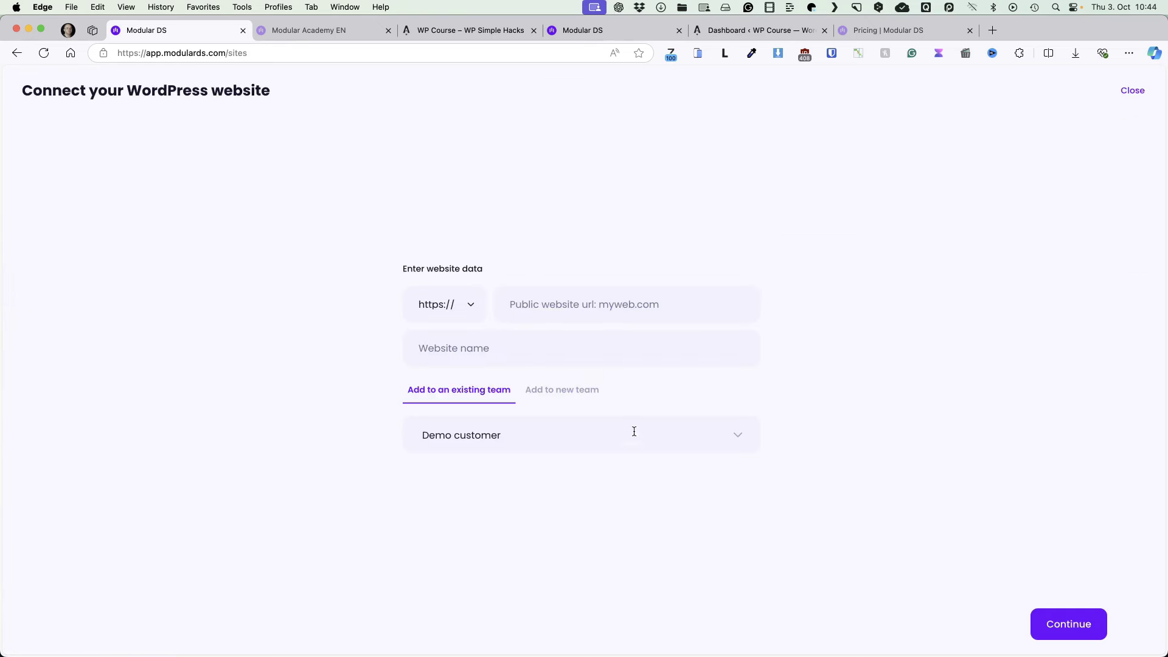
left_click(512, 436)
left_click(1115, 128)
Submit pood.veebikoda.com as 'Demo shop', assigned to the existing Demo customer team
left_click(596, 298)
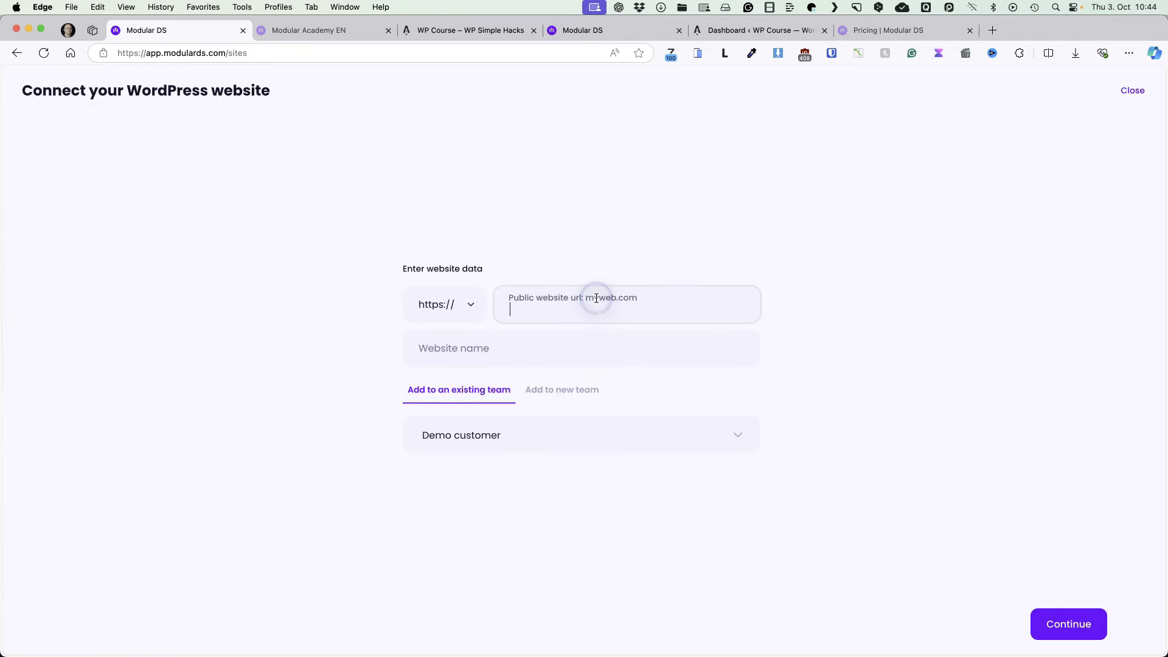
type("pood.veebikoda.com")
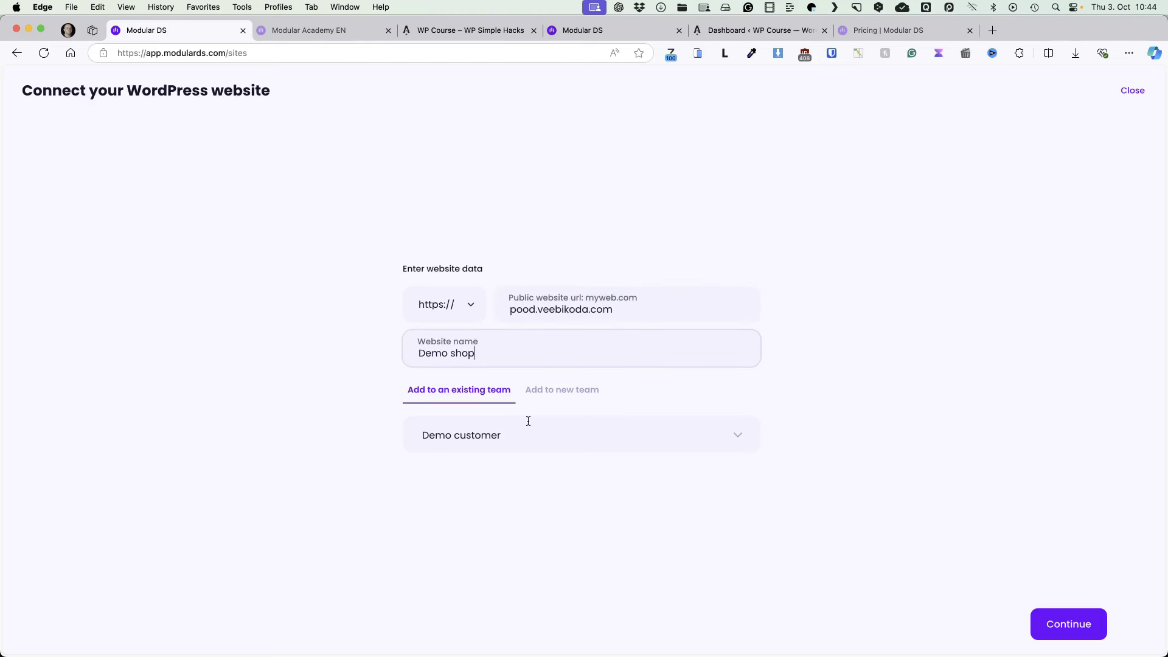
left_click(577, 441)
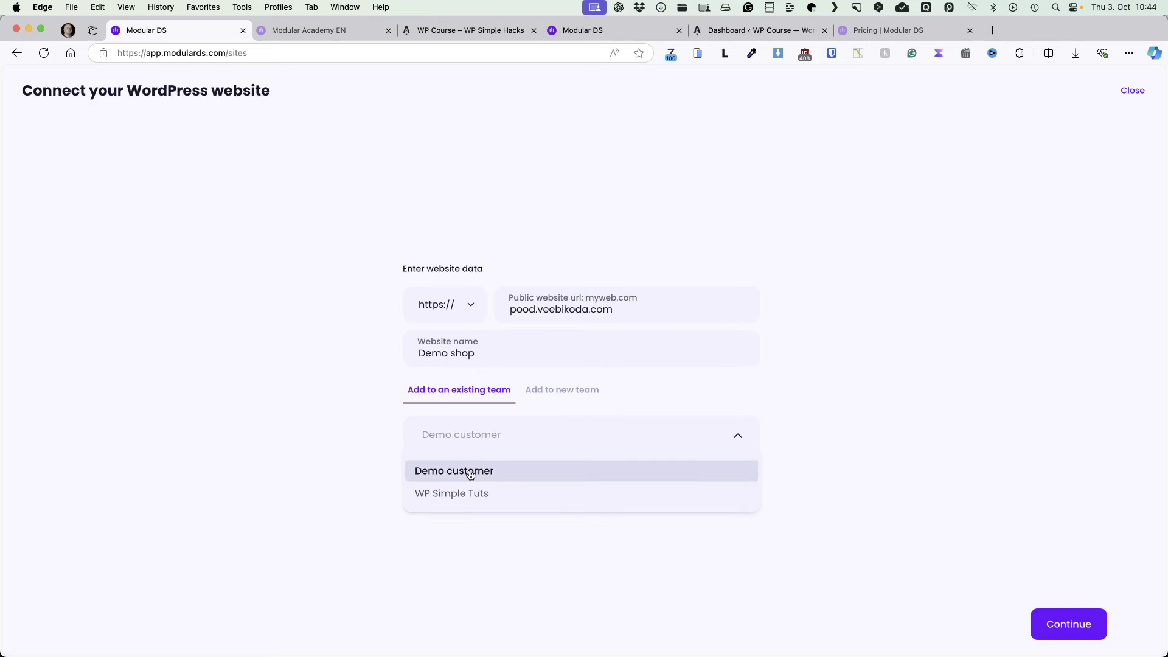
left_click(449, 471)
left_click(553, 390)
left_click(467, 389)
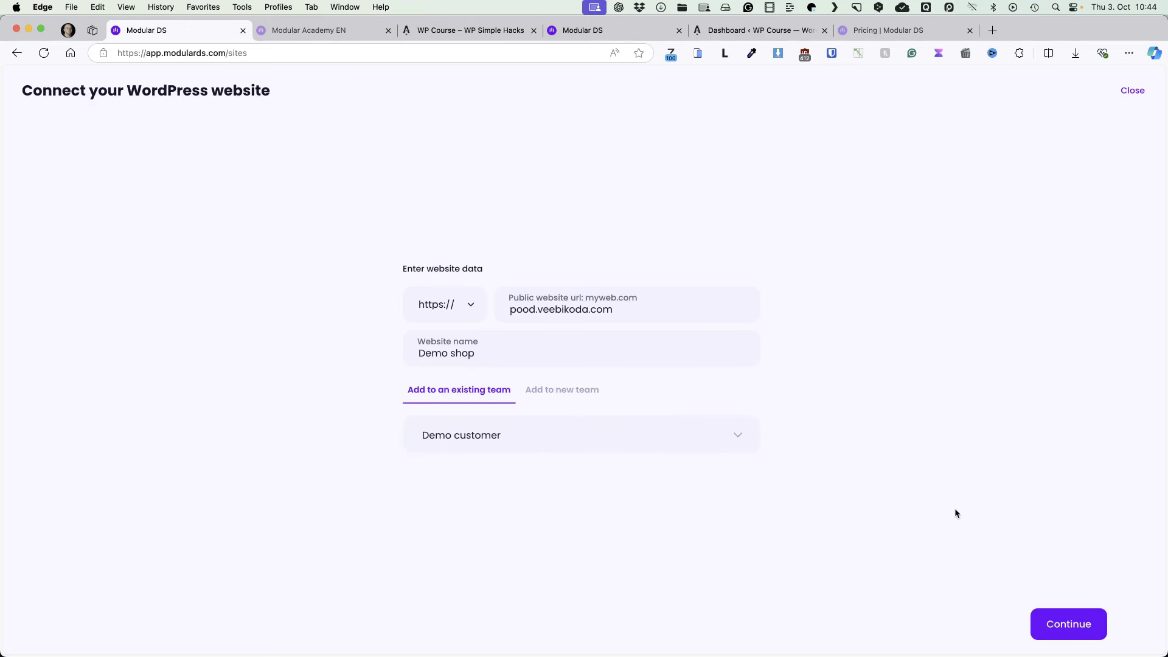
left_click(1069, 627)
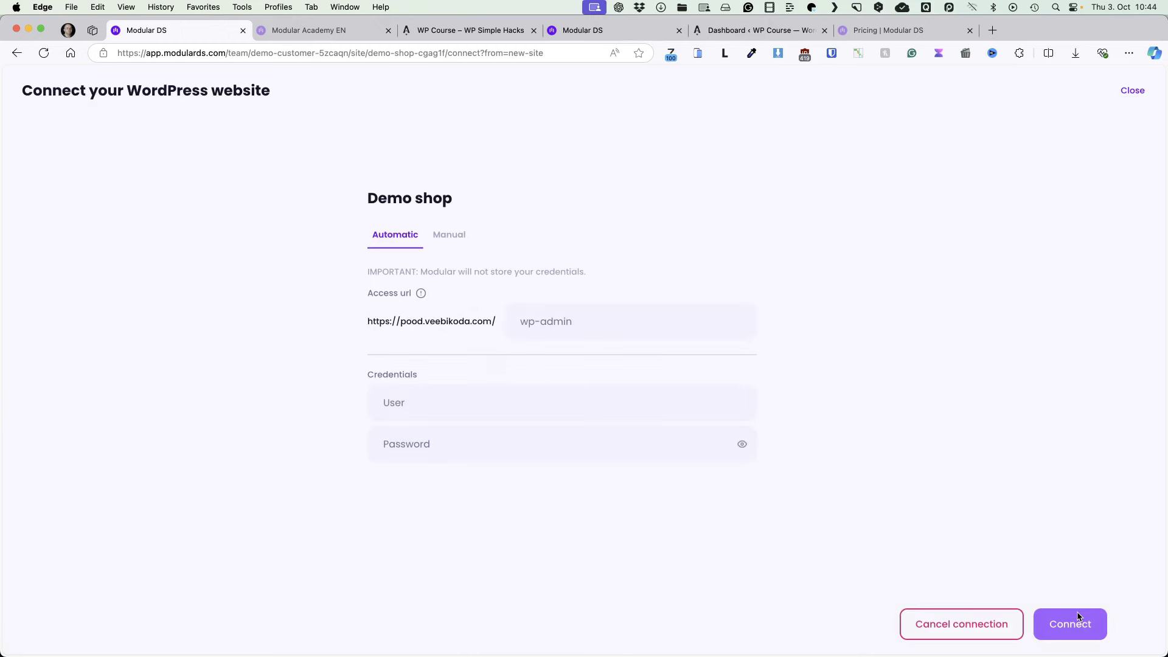
Connect Demo shop using its WordPress admin credentials and go to its dashboard
left_click(414, 399)
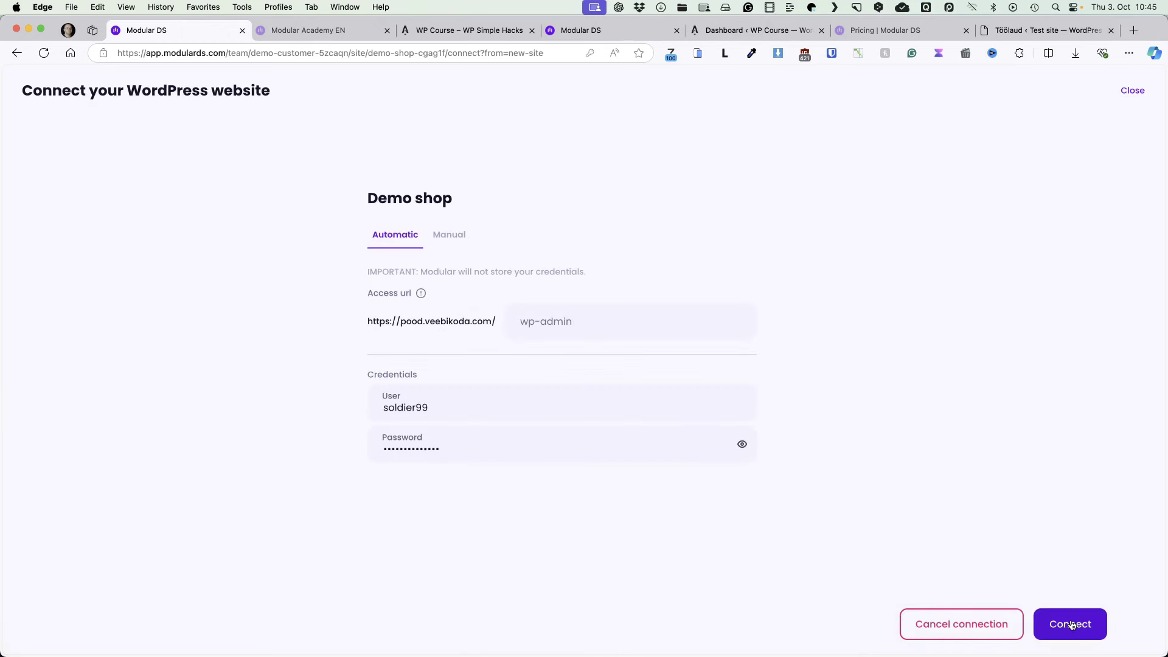
left_click(1069, 627)
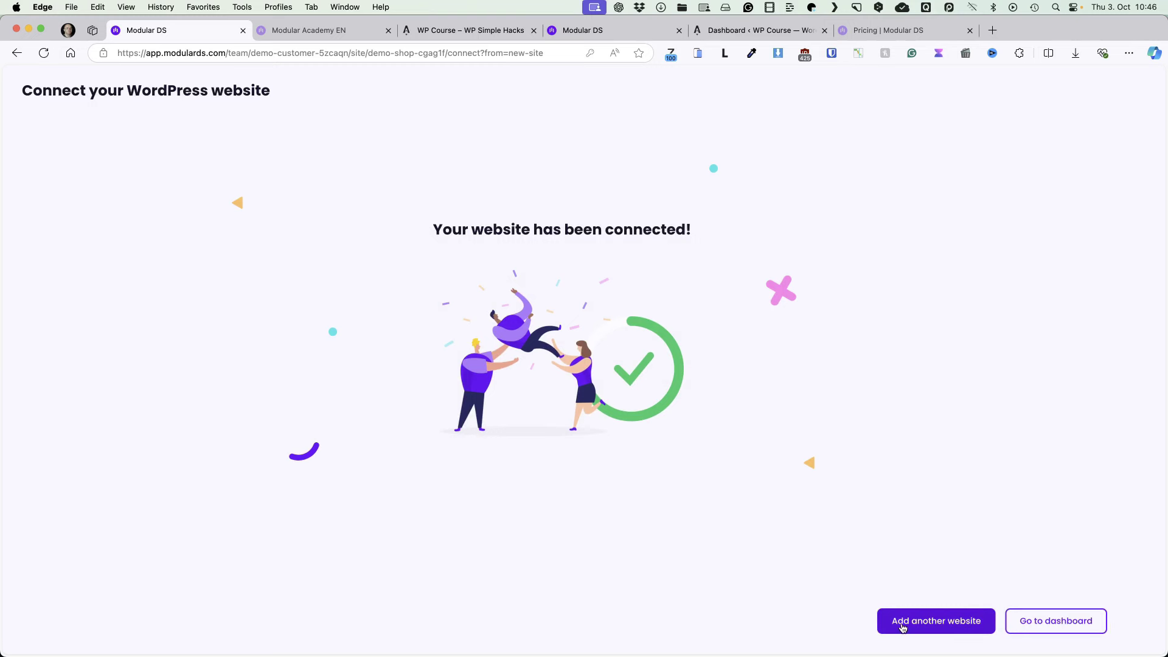
left_click(1056, 621)
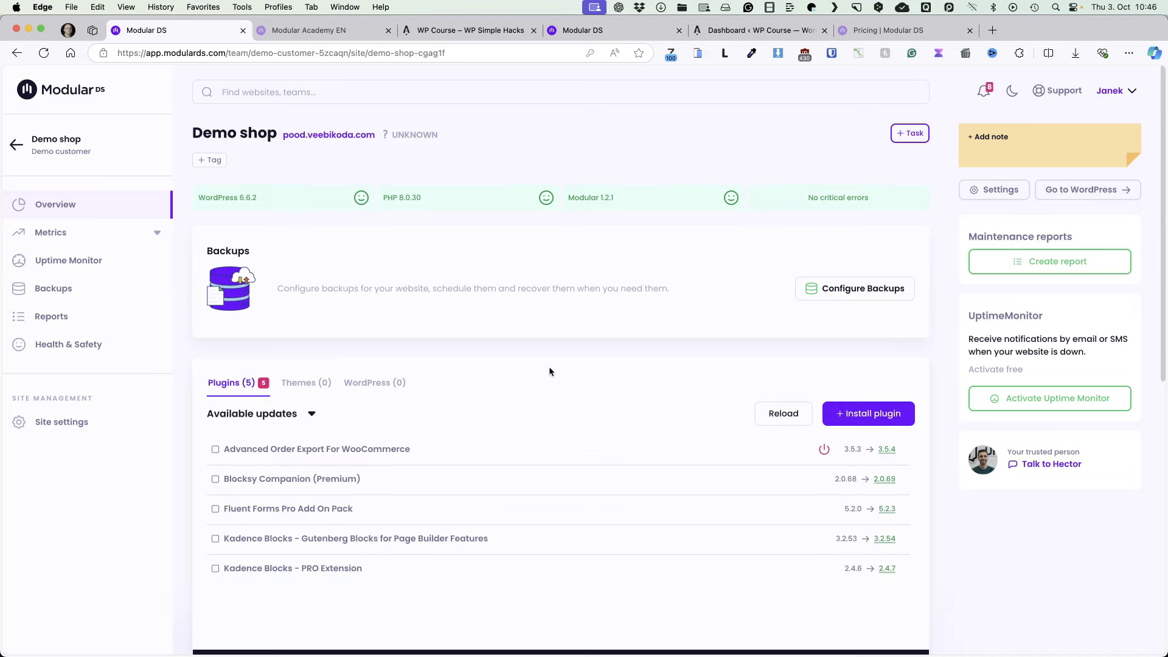
scroll(382, 461, "down", 1)
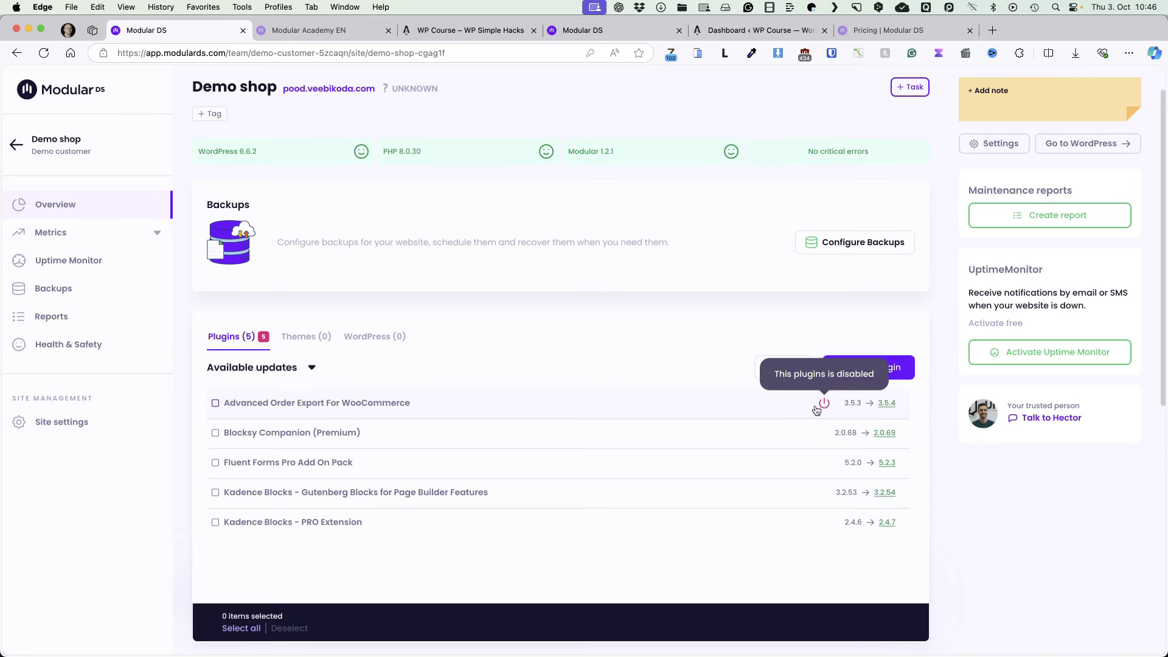
scroll(441, 252, "up", 2)
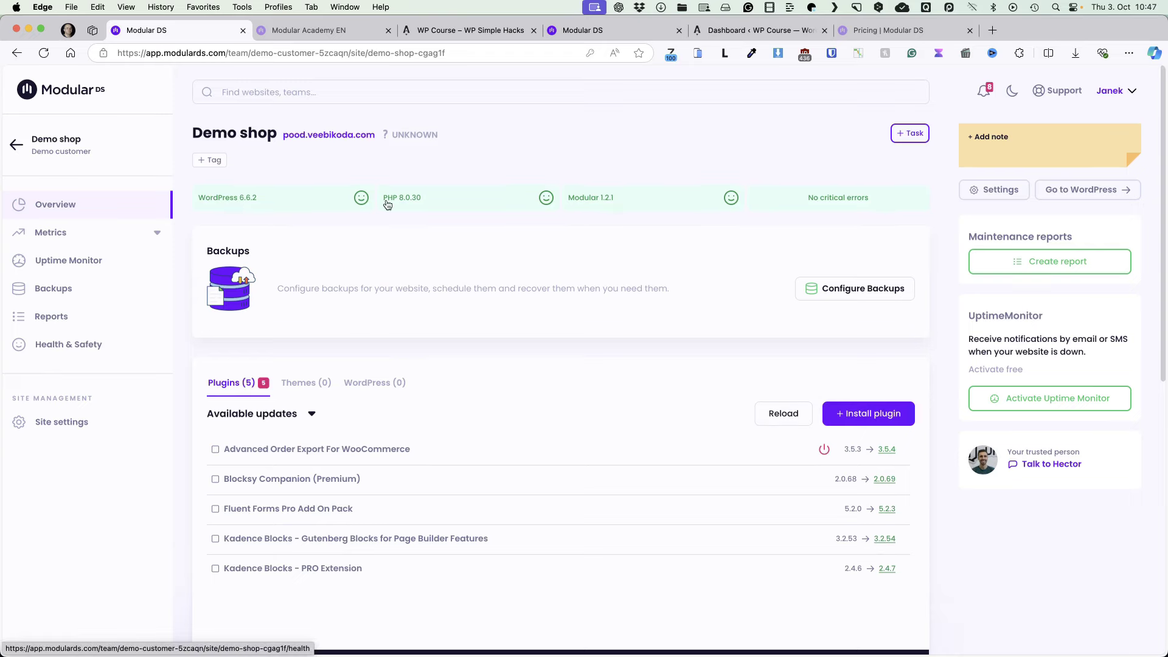
left_click(598, 207)
scroll(704, 314, "down", 1)
scroll(705, 316, "down", 3)
scroll(705, 315, "down", 2)
scroll(704, 319, "down", 3)
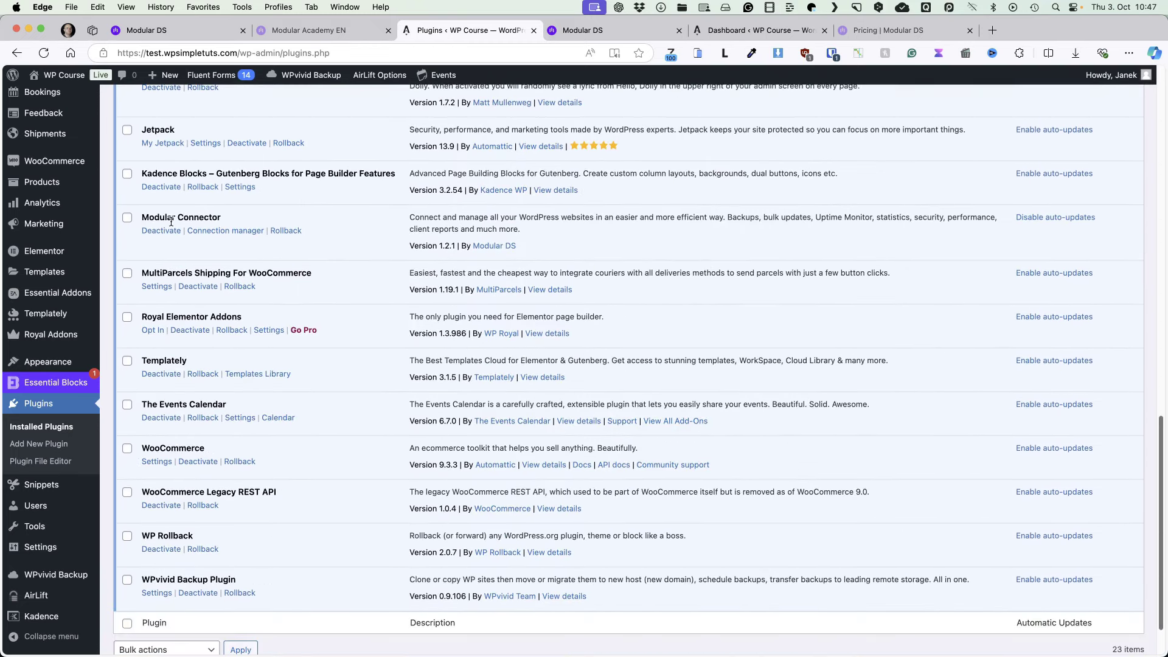
mouse_move(36, 527)
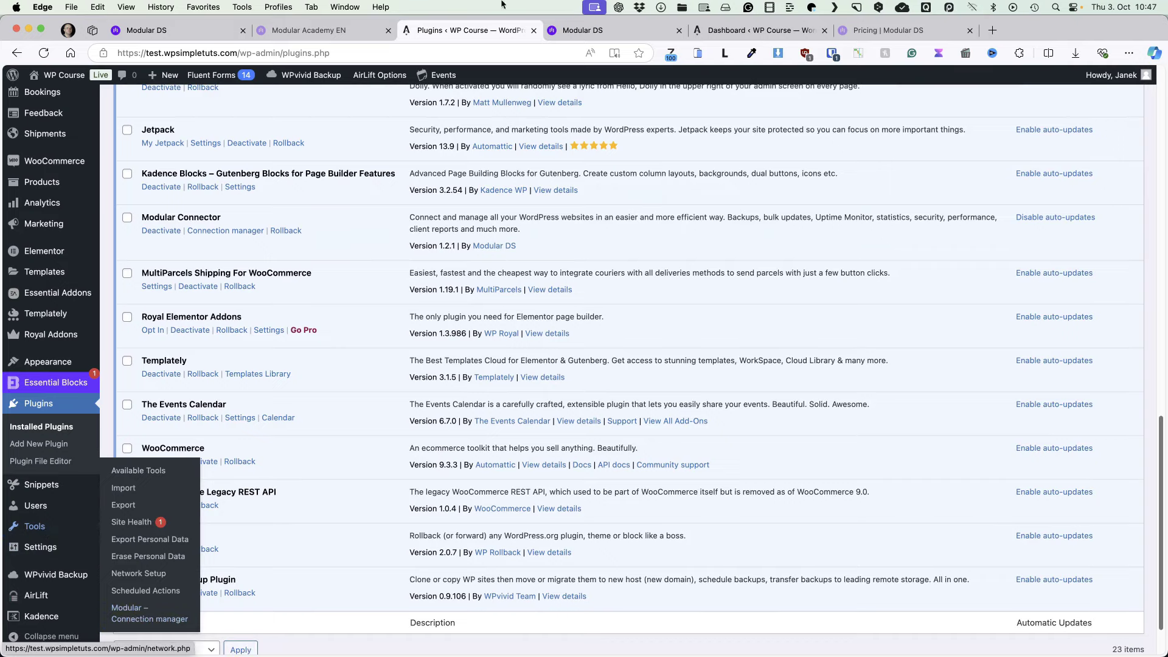
key("super+1")
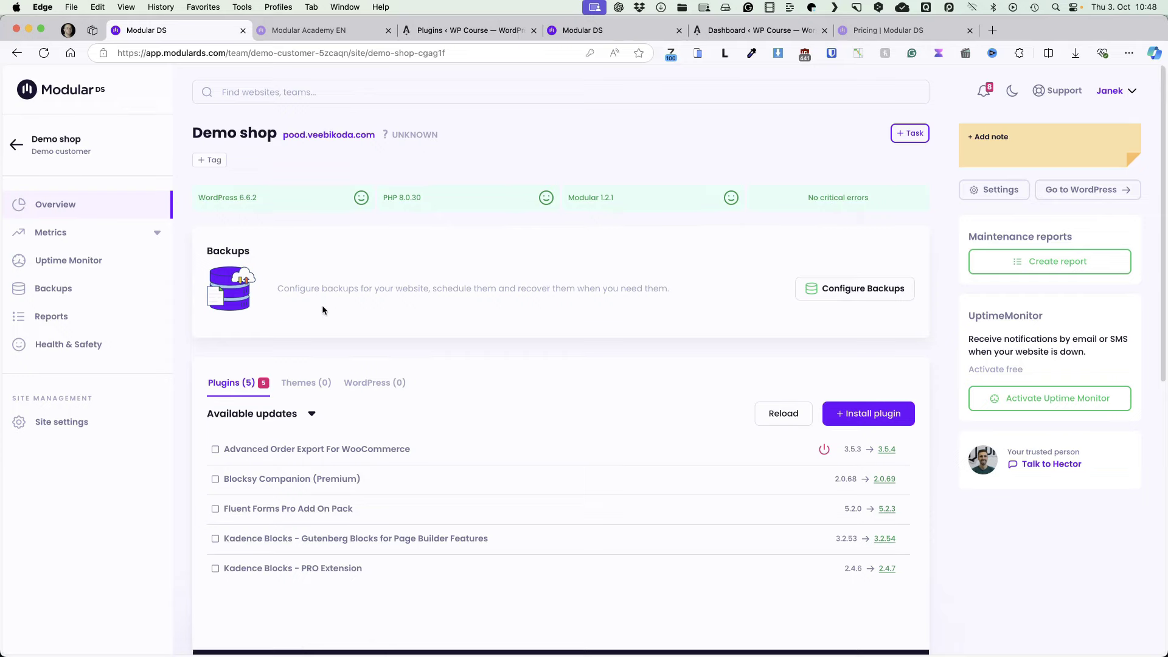
Schedule Demo shop's monthly backup for day 10 at 02:00 and save
left_click(858, 292)
scroll(766, 337, "down", 3)
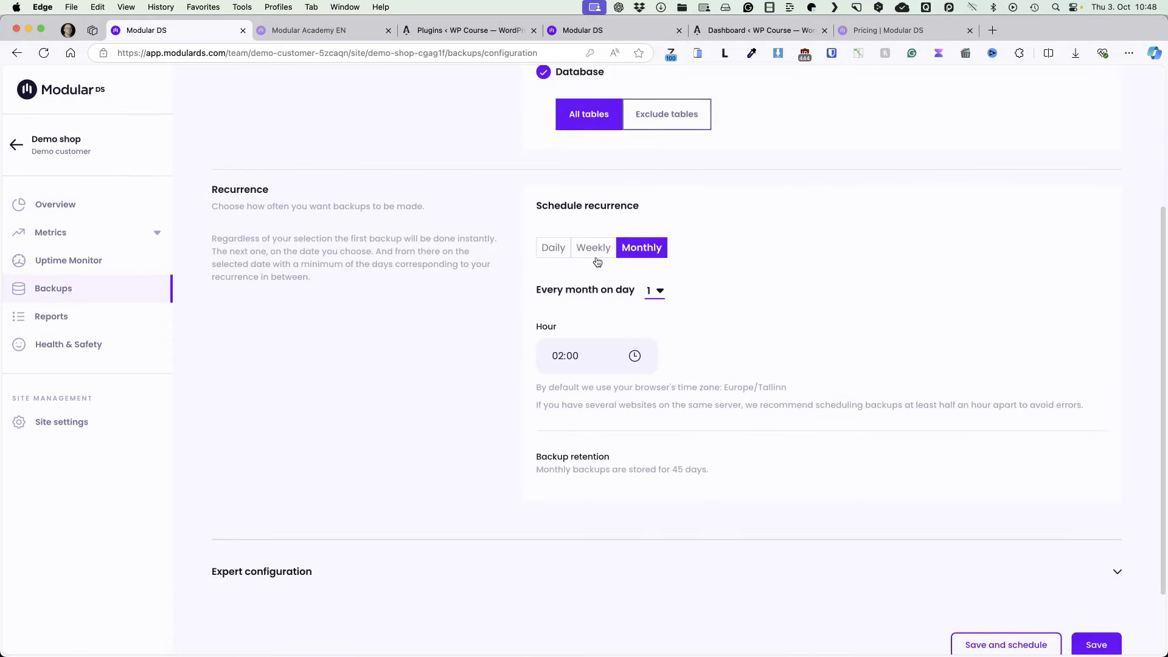
scroll(1004, 456, "down", 1)
left_click(657, 198)
scroll(663, 294, "down", 2)
scroll(663, 334, "down", 2)
left_click(656, 290)
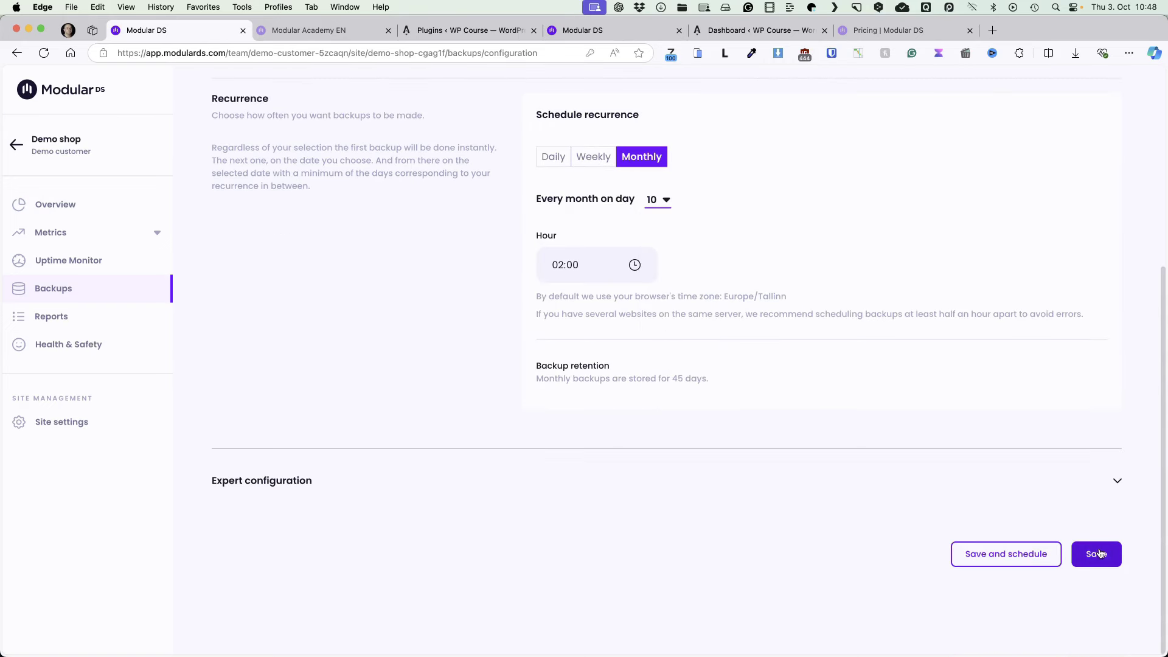
left_click(1099, 554)
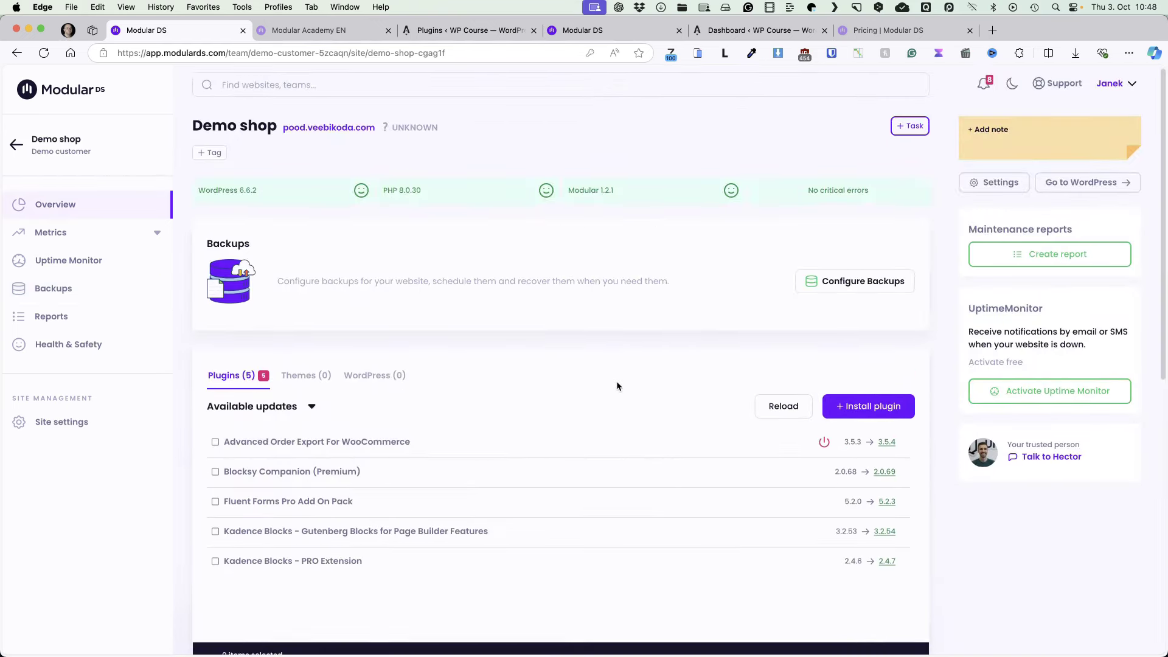
scroll(616, 382, "down", 3)
scroll(621, 382, "down", 5)
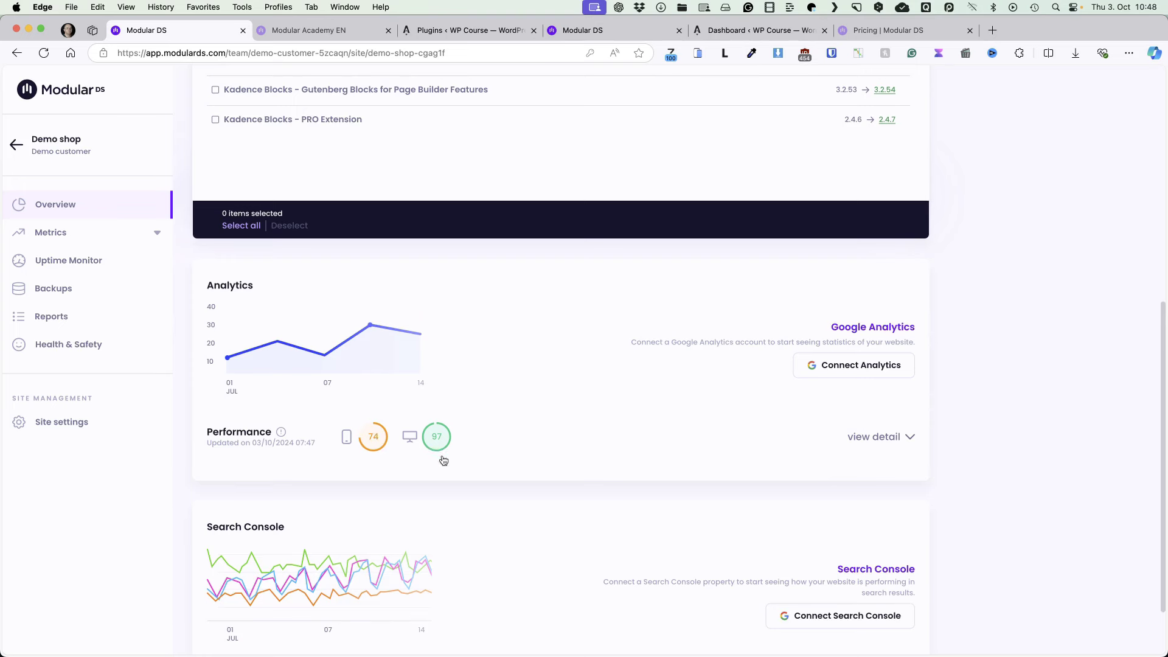
left_click(903, 437)
scroll(925, 439, "down", 2)
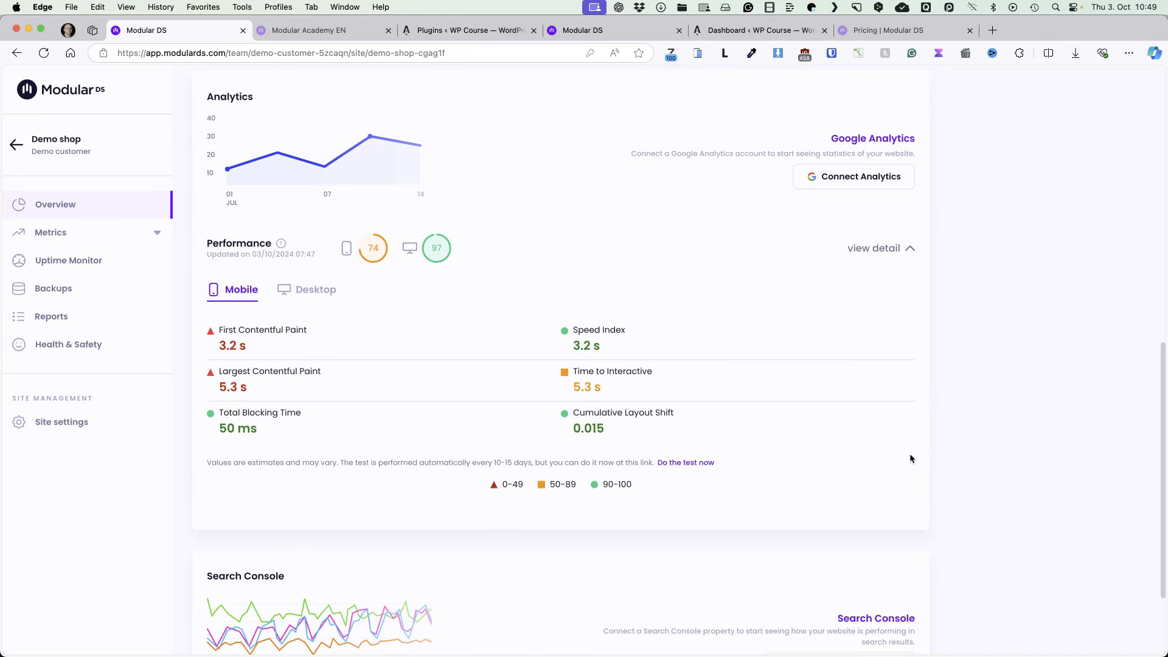
left_click(880, 247)
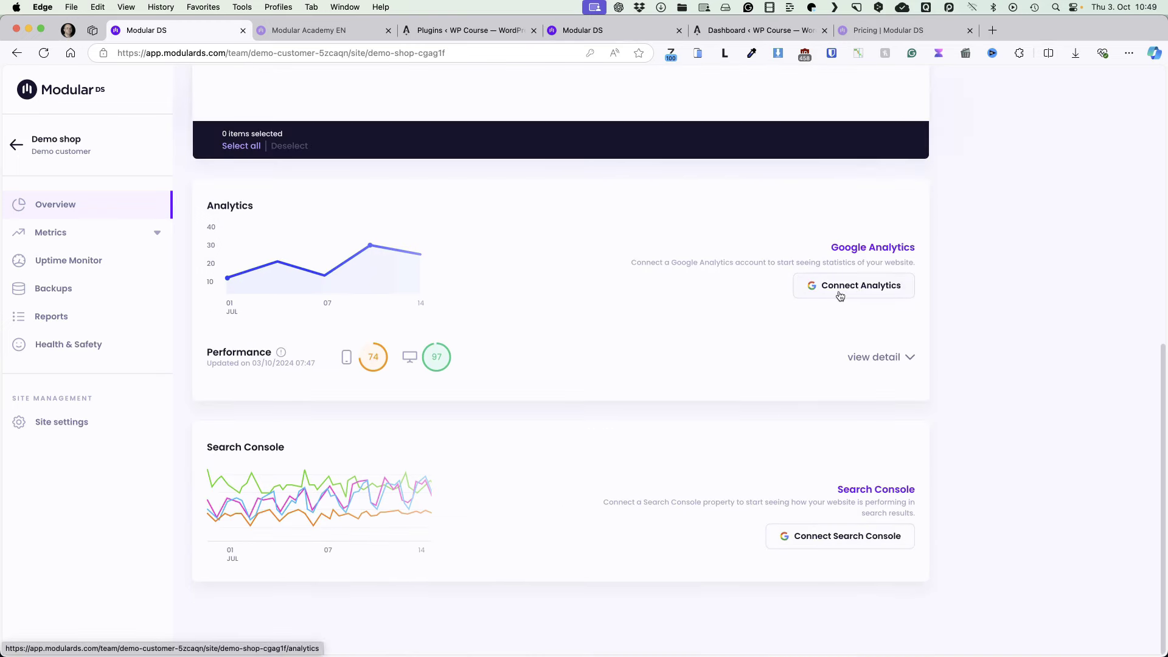
scroll(728, 419, "up", 1)
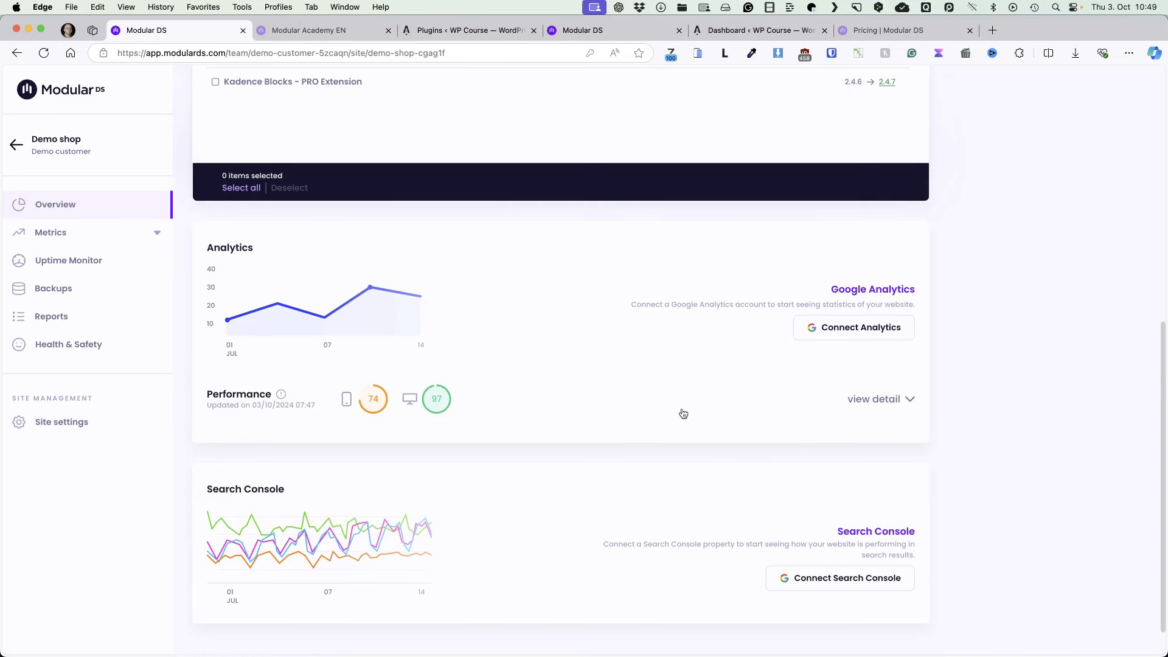
scroll(653, 408, "up", 1)
scroll(656, 411, "up", 6)
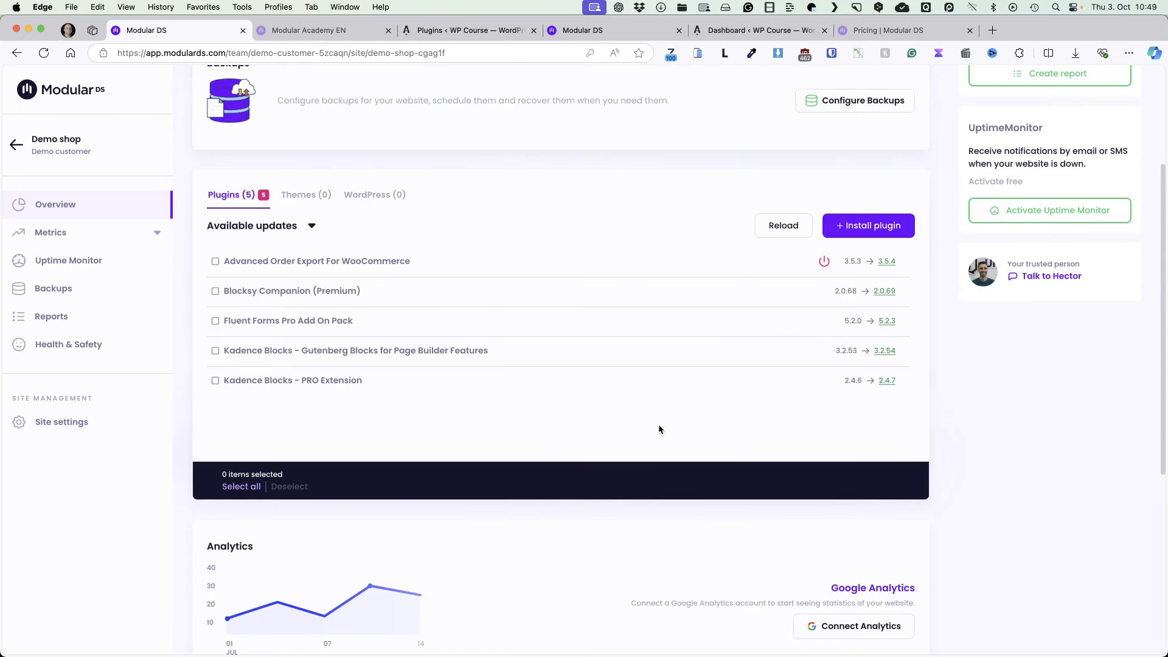
scroll(658, 428, "up", 4)
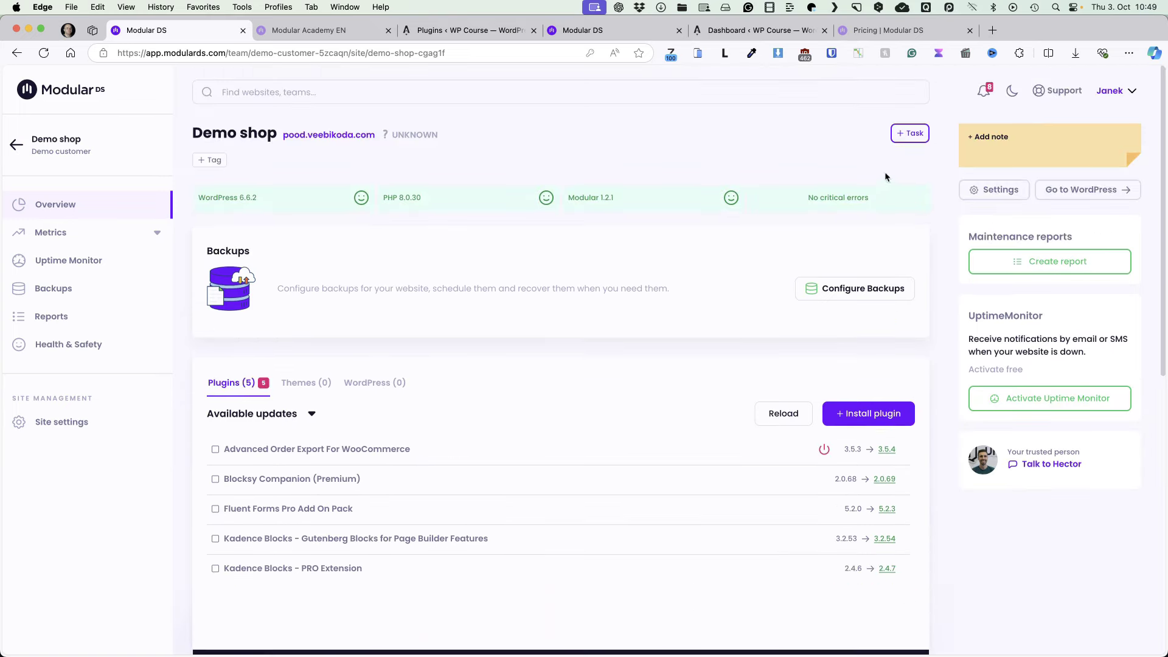
Log a 00:30 task 'Additional backups and maintenance' with a description of the work
left_click(910, 135)
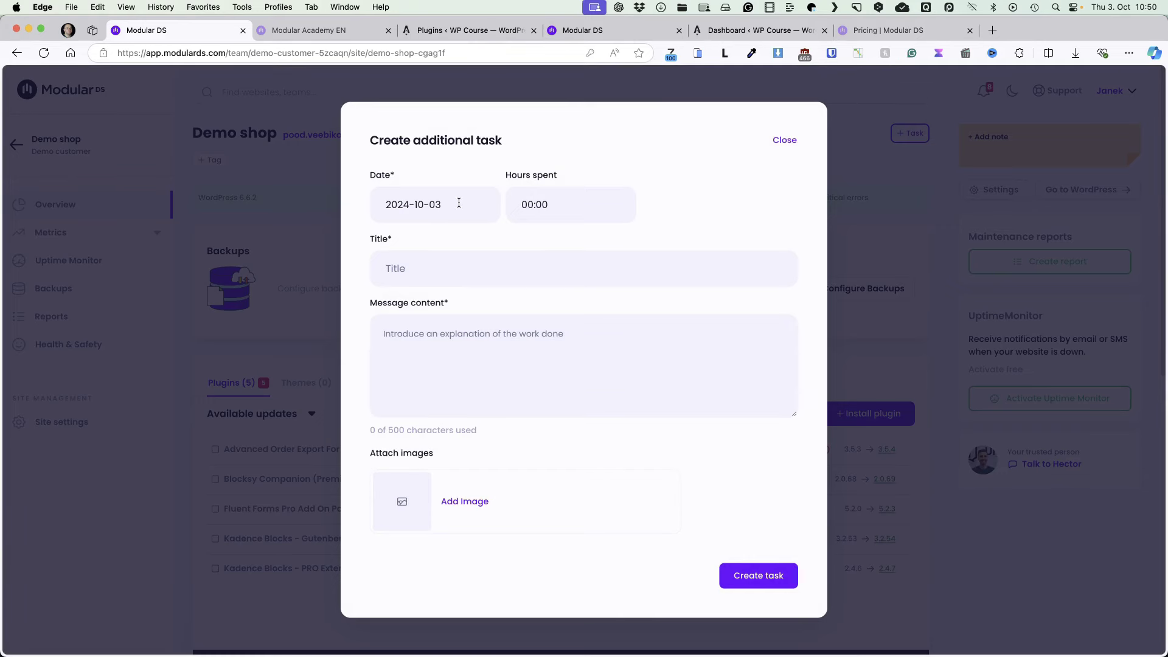
left_click(536, 205)
type("30")
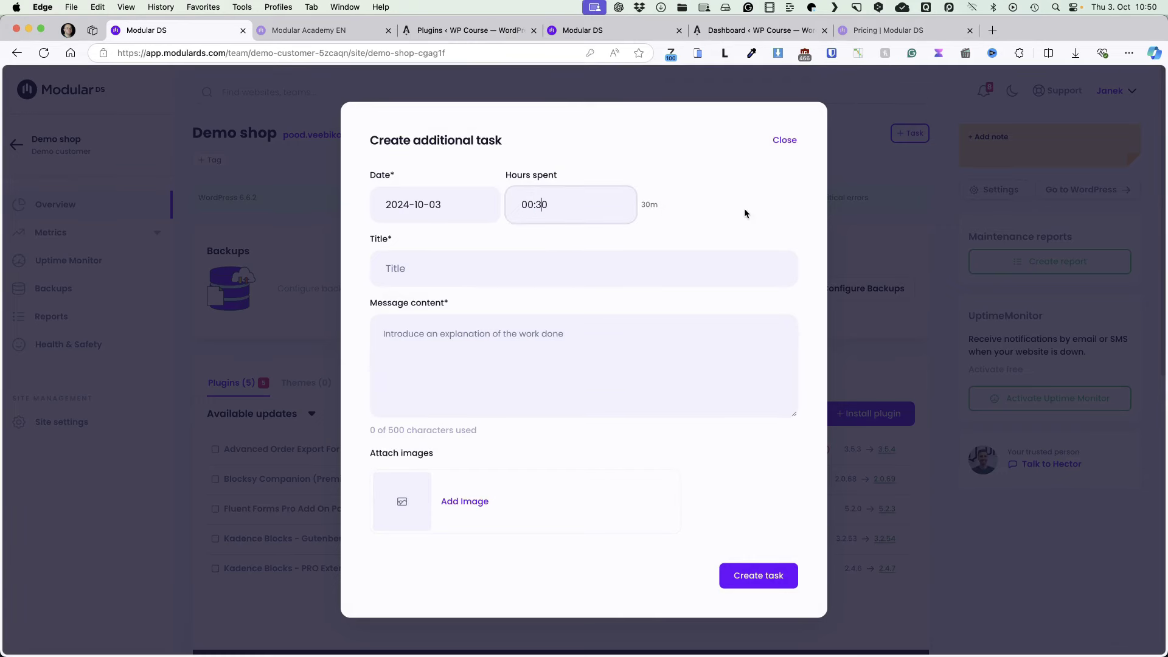
left_click(429, 272)
type("Additional backups and maintenance")
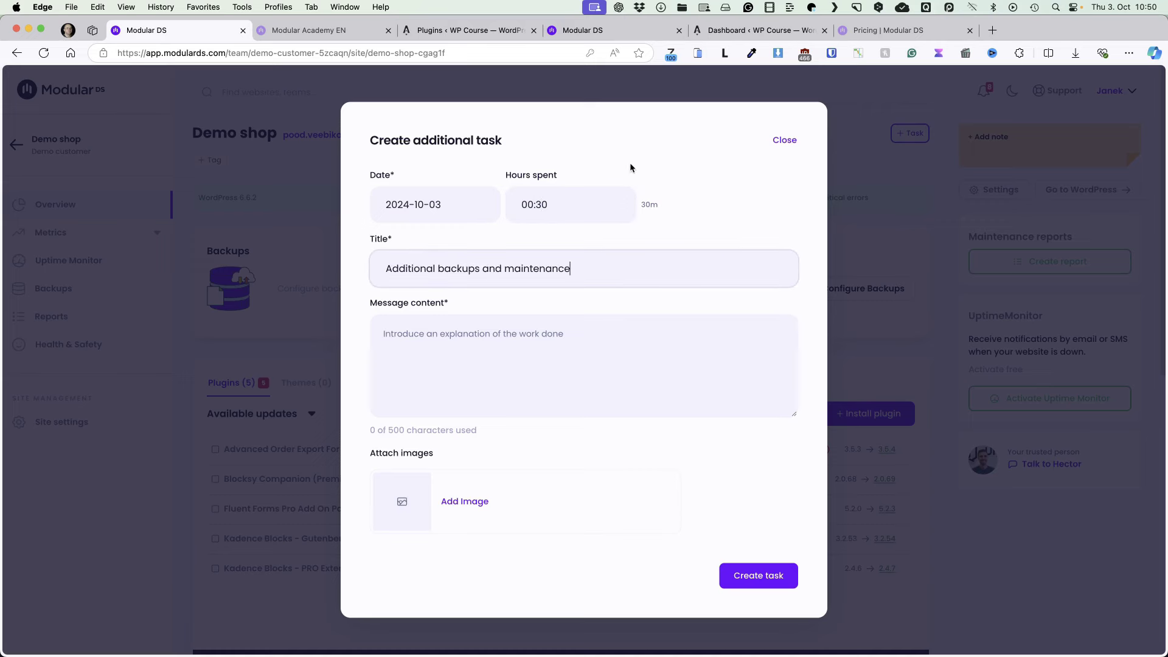
left_click(511, 395)
type("Lorem ipsum dolor sit amet consectetur adipiscing elit eu cras dapibus habitasse nisl cubilia, lobortis mattis pulvinar pellentesque conubia curabitur lectus blandit aliquam nibh tempor natoque.")
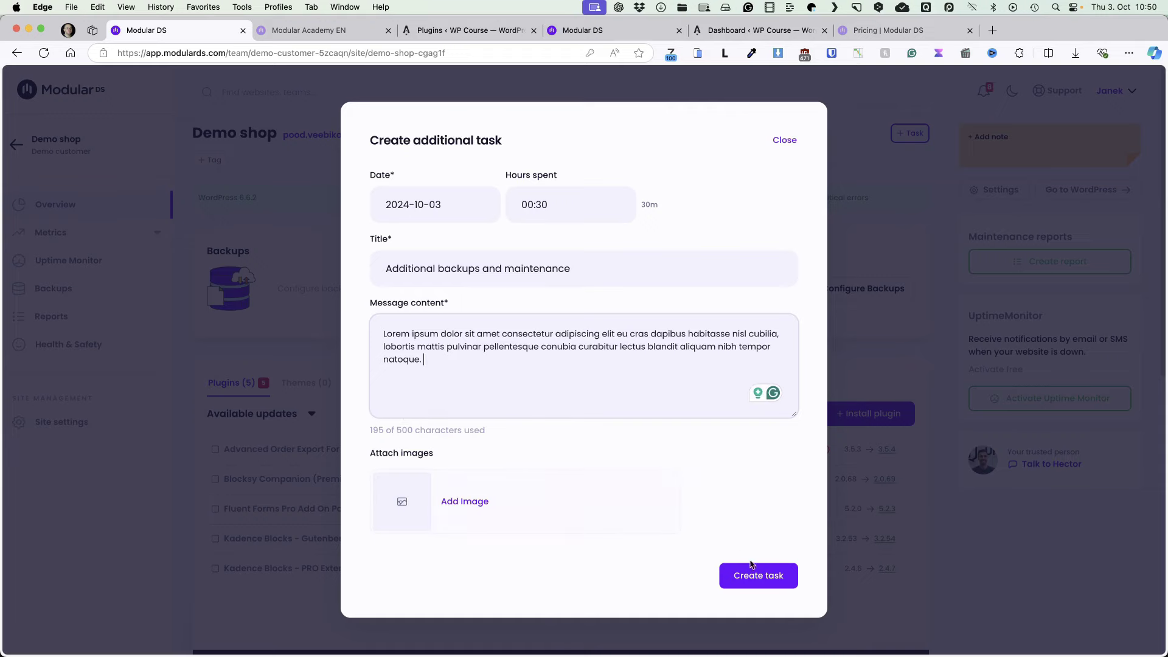
left_click(754, 578)
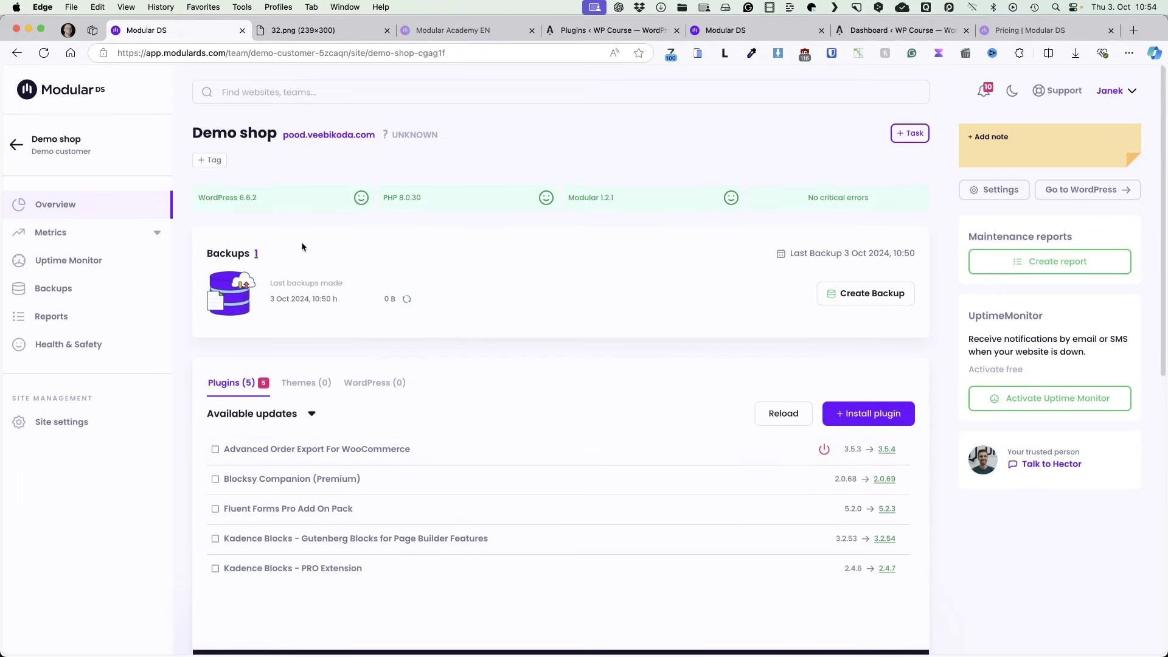
left_click(48, 316)
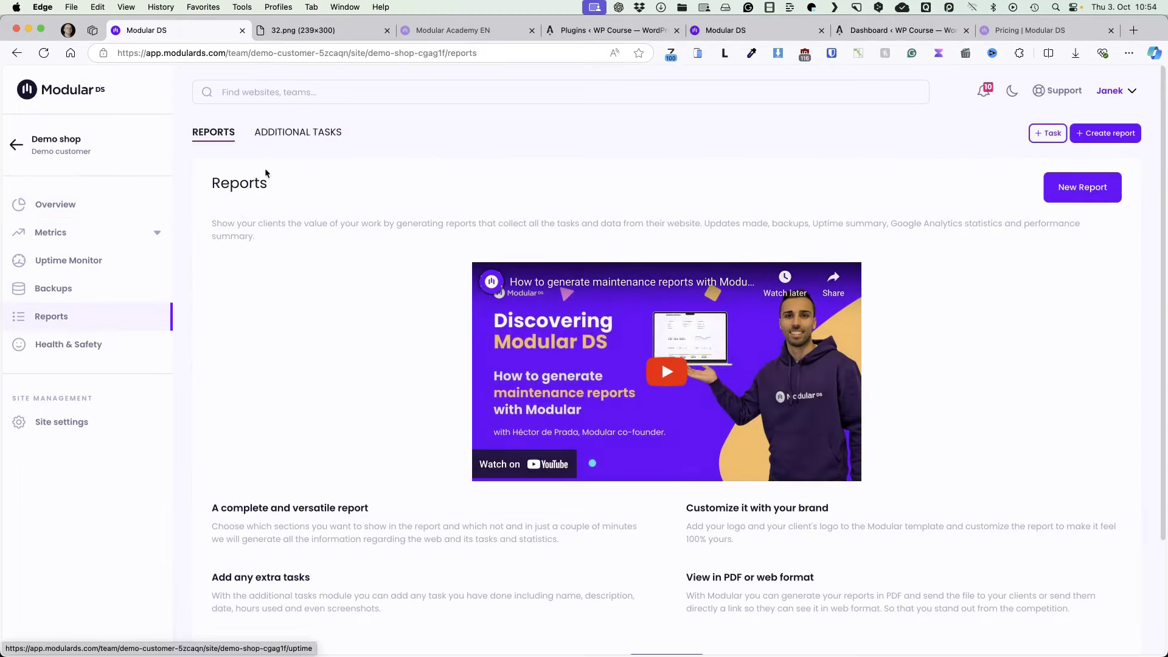
left_click(292, 135)
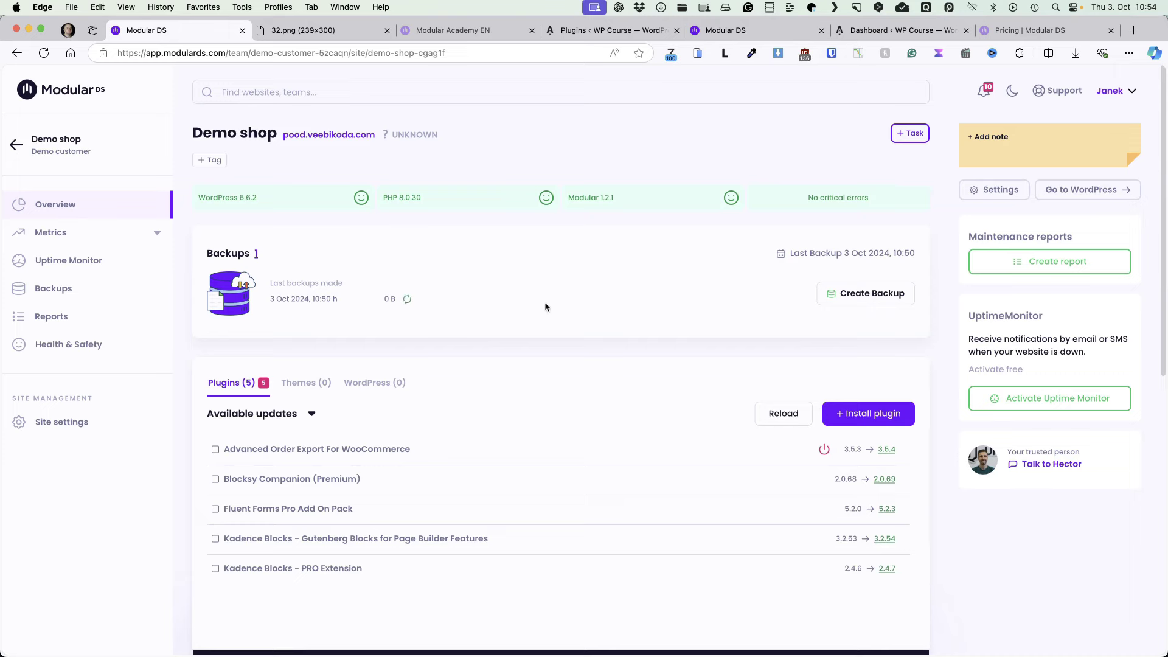
Enable Demo shop's uptime monitoring and try check intervals, briefly viewing the pricing page
left_click(1034, 405)
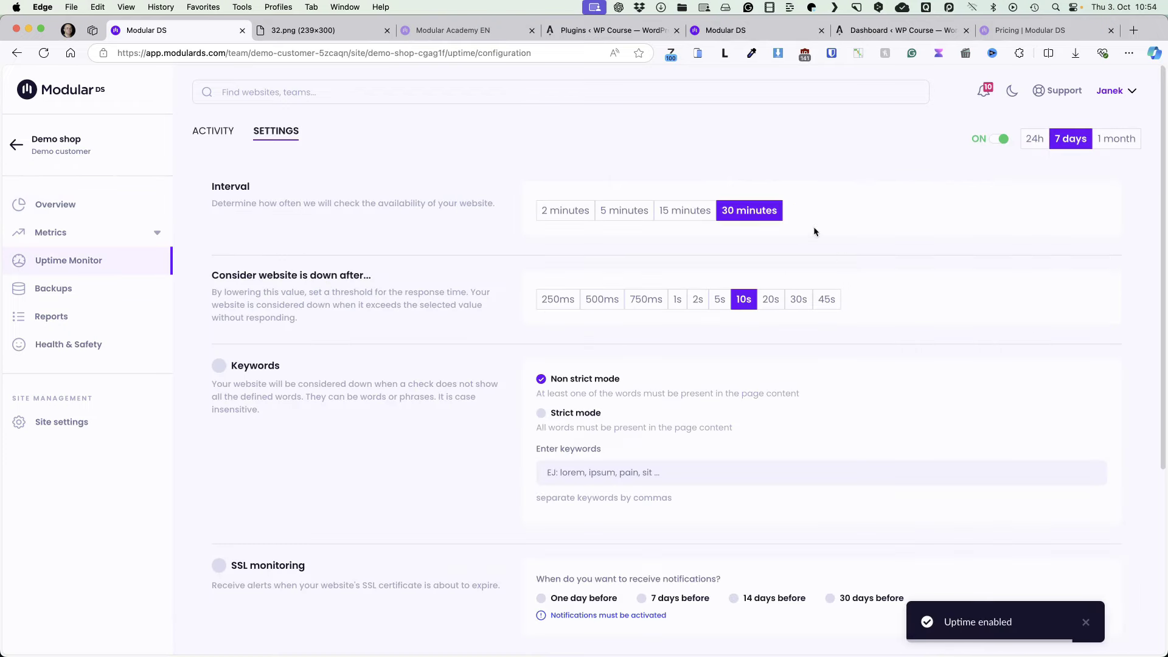
left_click(682, 212)
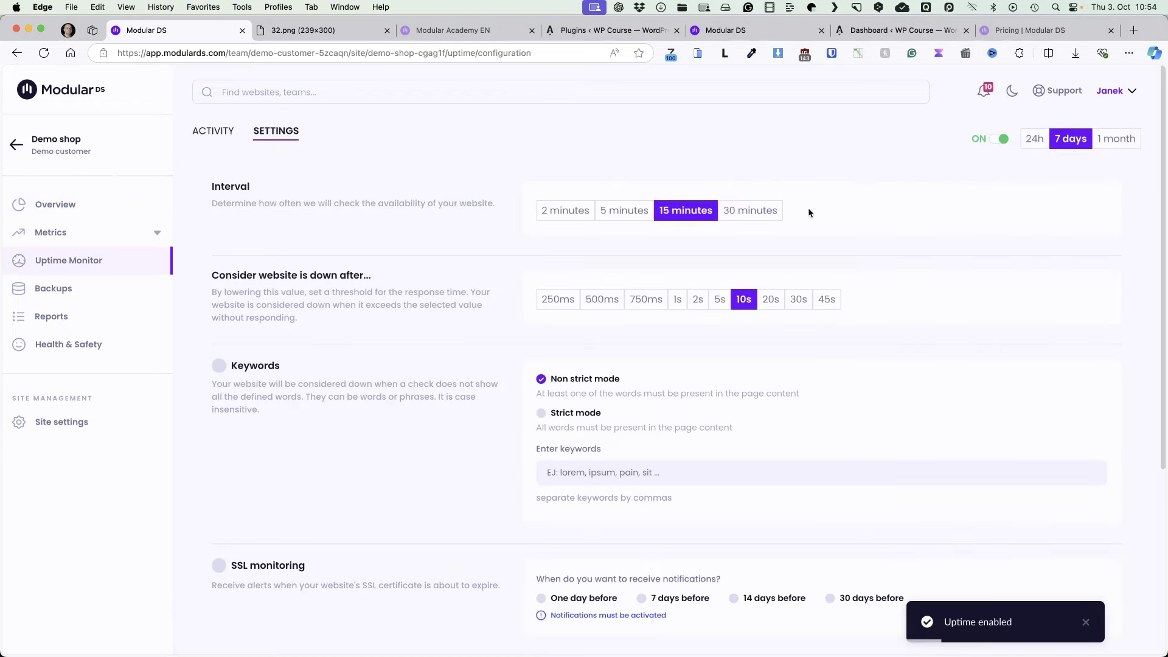
left_click(626, 212)
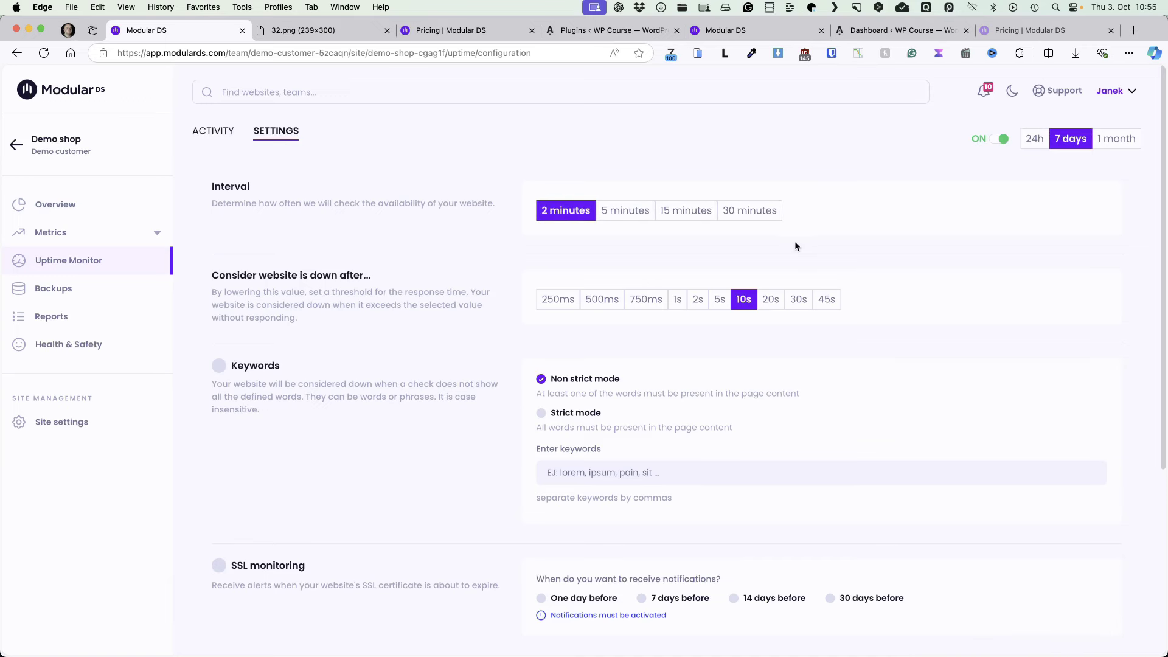
key("super+3")
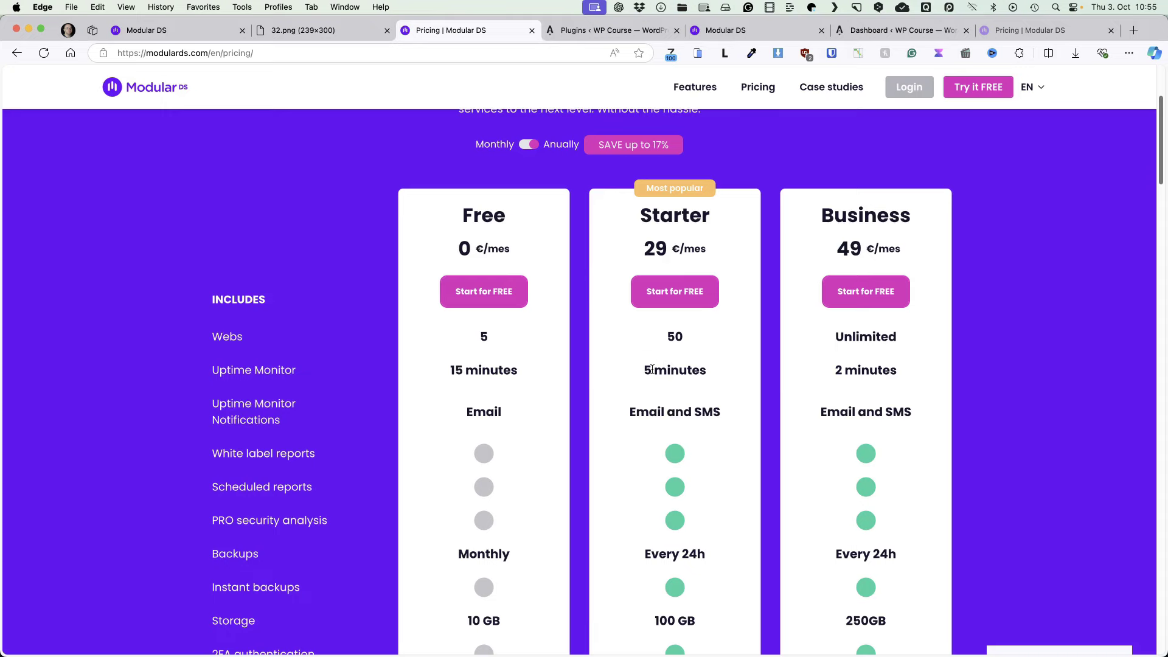
Set the uptime check interval to 15 minutes and the down threshold to 30s
left_click(165, 31)
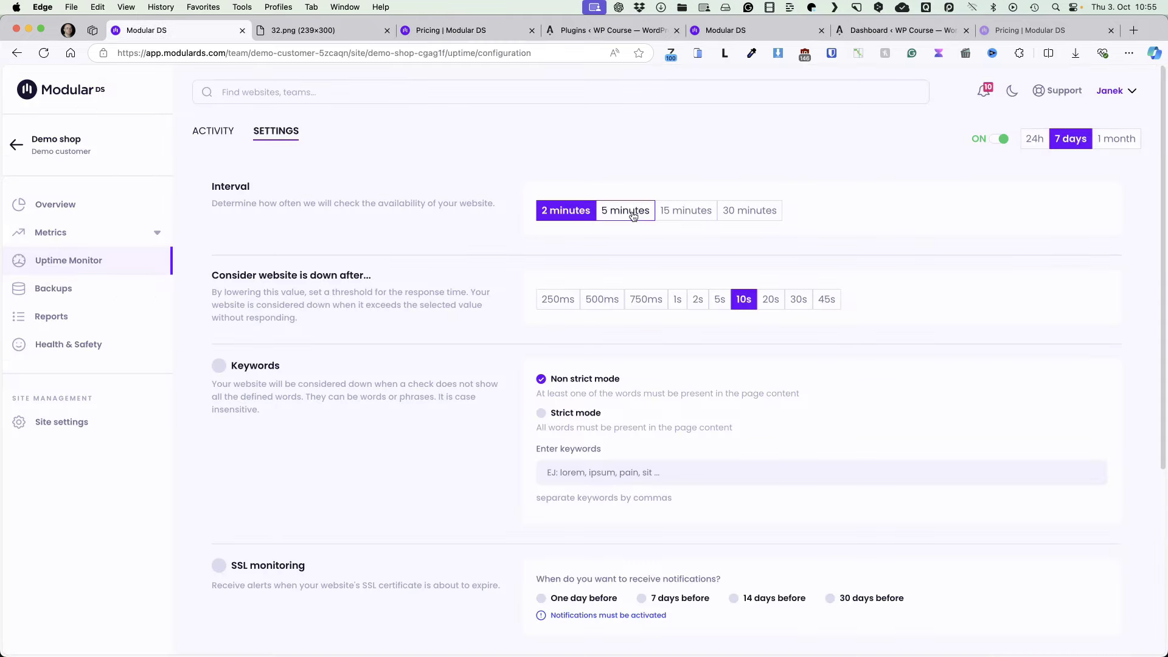
left_click(686, 213)
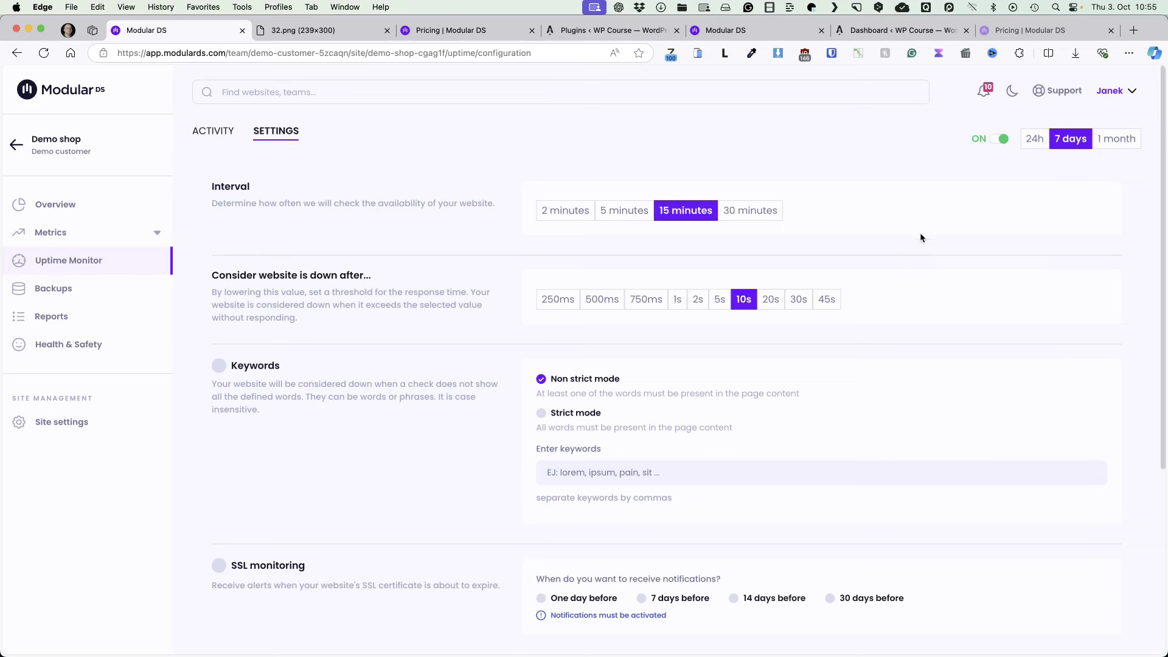
scroll(921, 237, "down", 1)
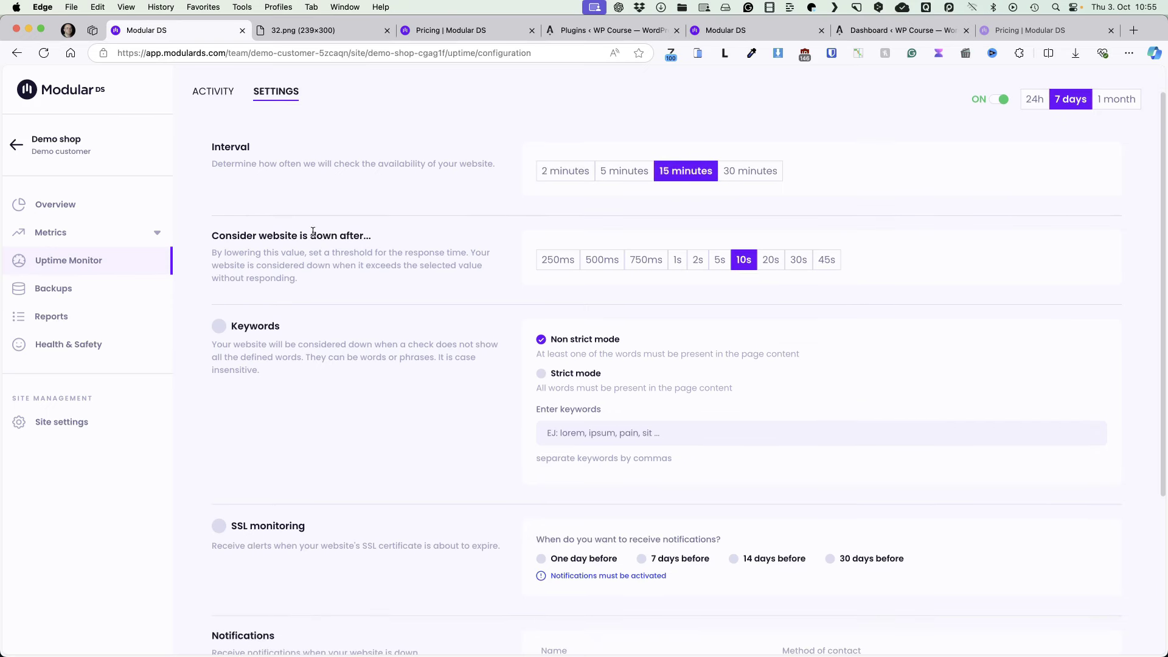
left_click(798, 259)
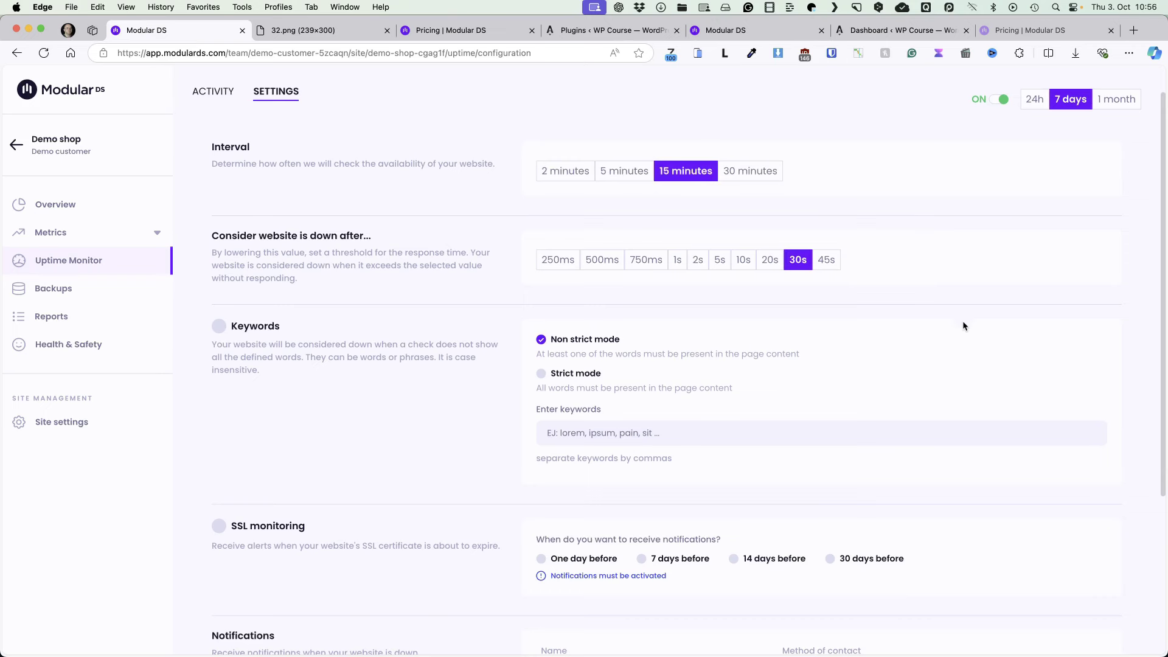
scroll(965, 317, "down", 2)
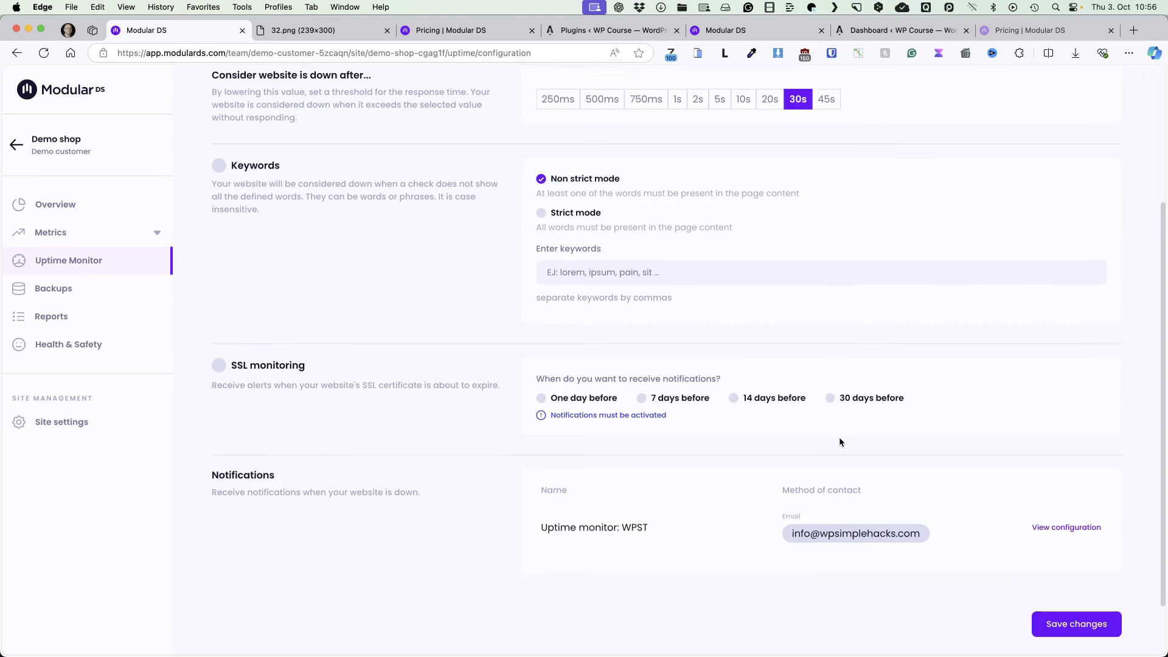
scroll(839, 439, "down", 3)
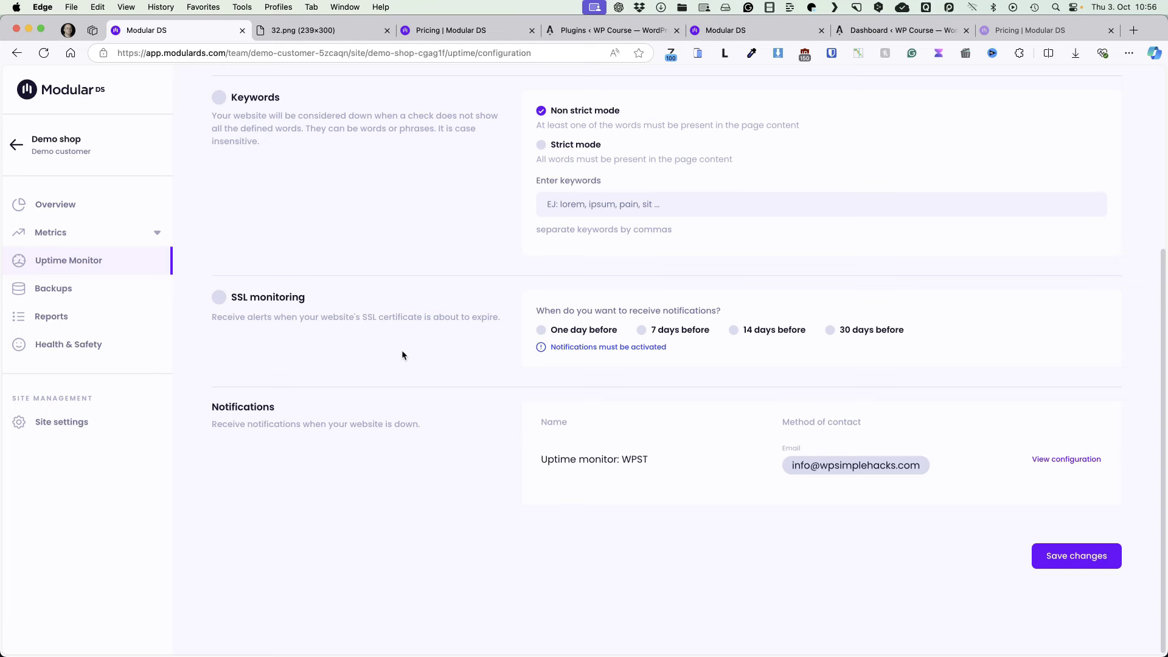
Add a 7-days-before SSL expiry warning and save the Demo shop uptime settings
left_click(685, 333)
scroll(264, 442, "down", 1)
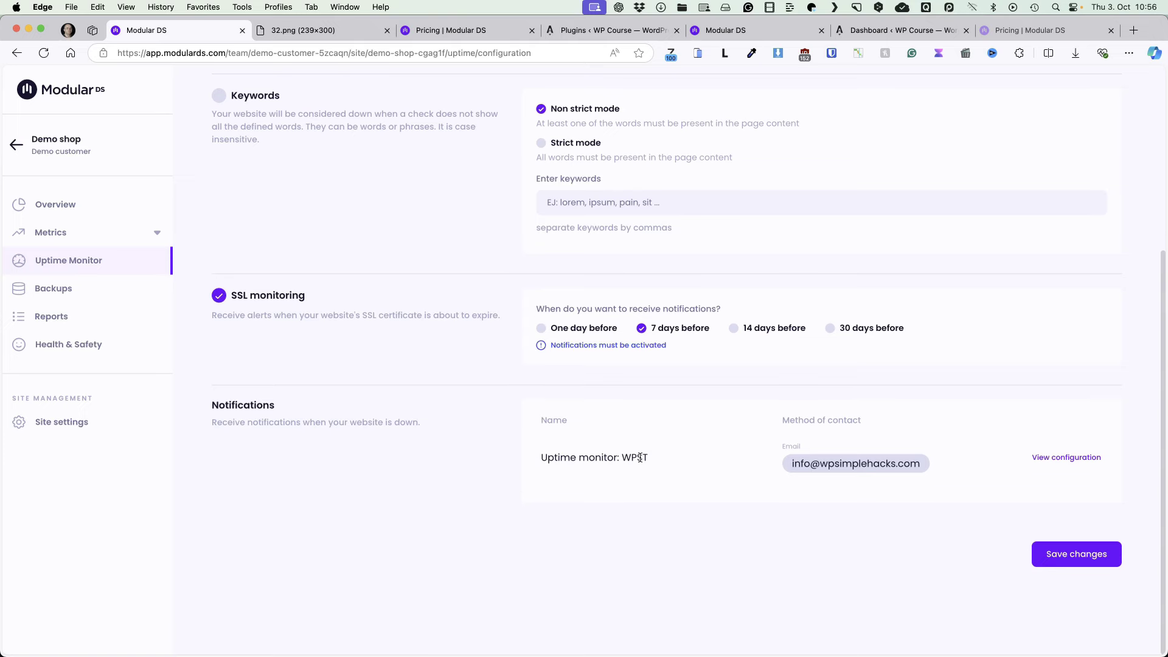
left_click(1080, 458)
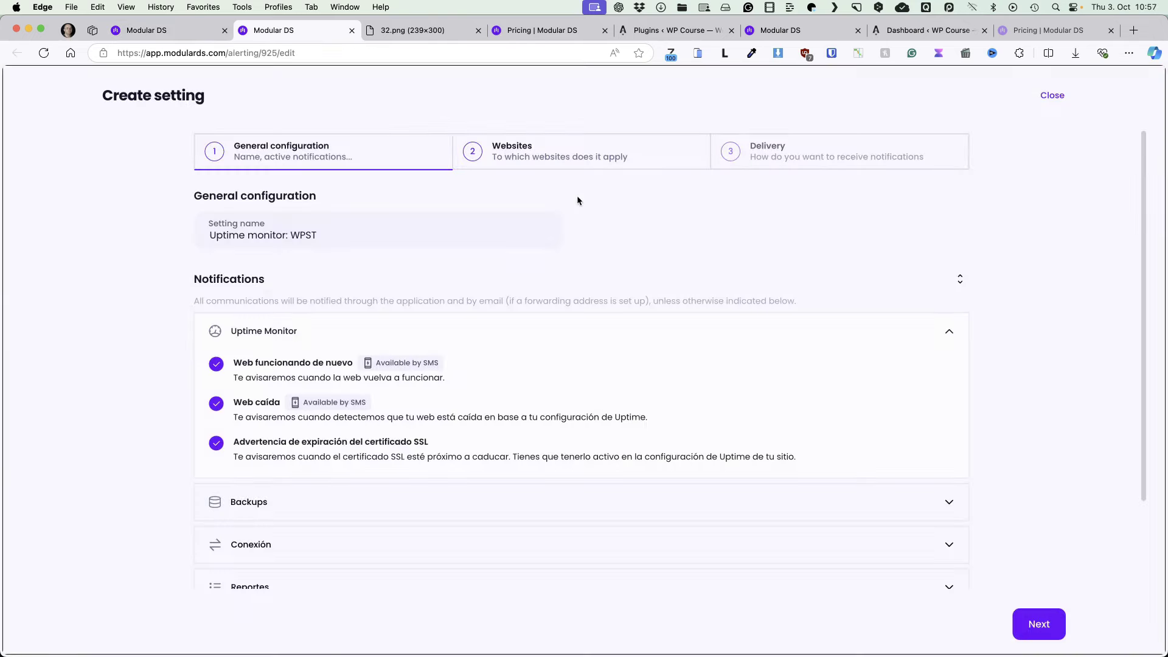
left_click_drag(318, 236, 161, 239)
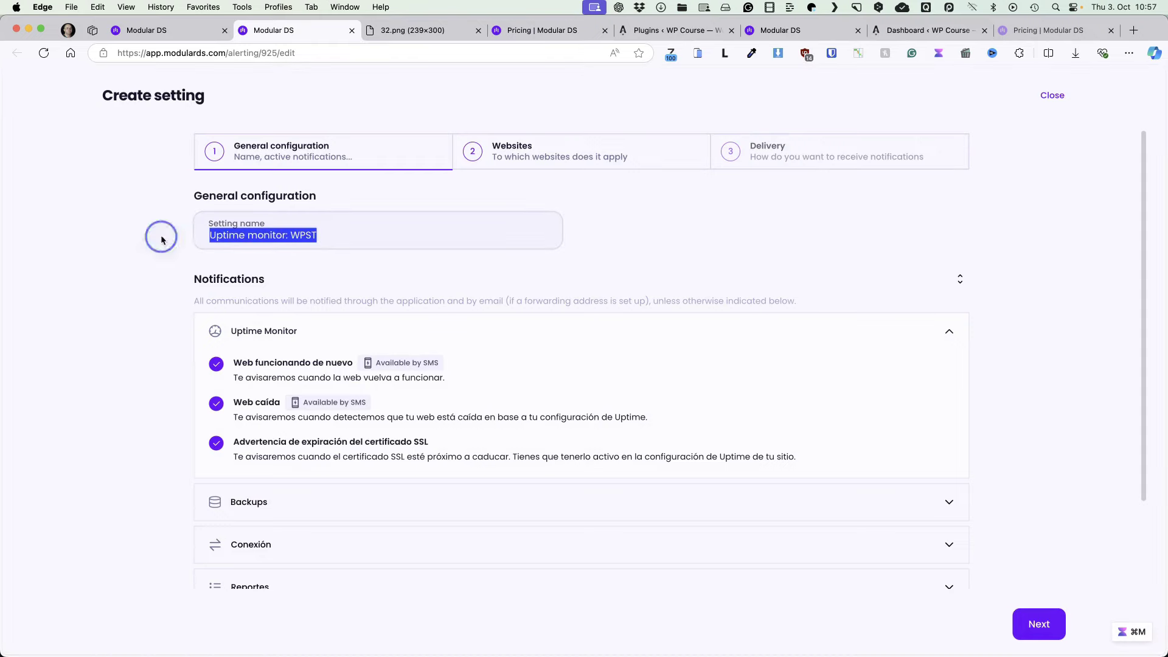
left_click(150, 31)
left_click(1080, 555)
left_click(75, 212)
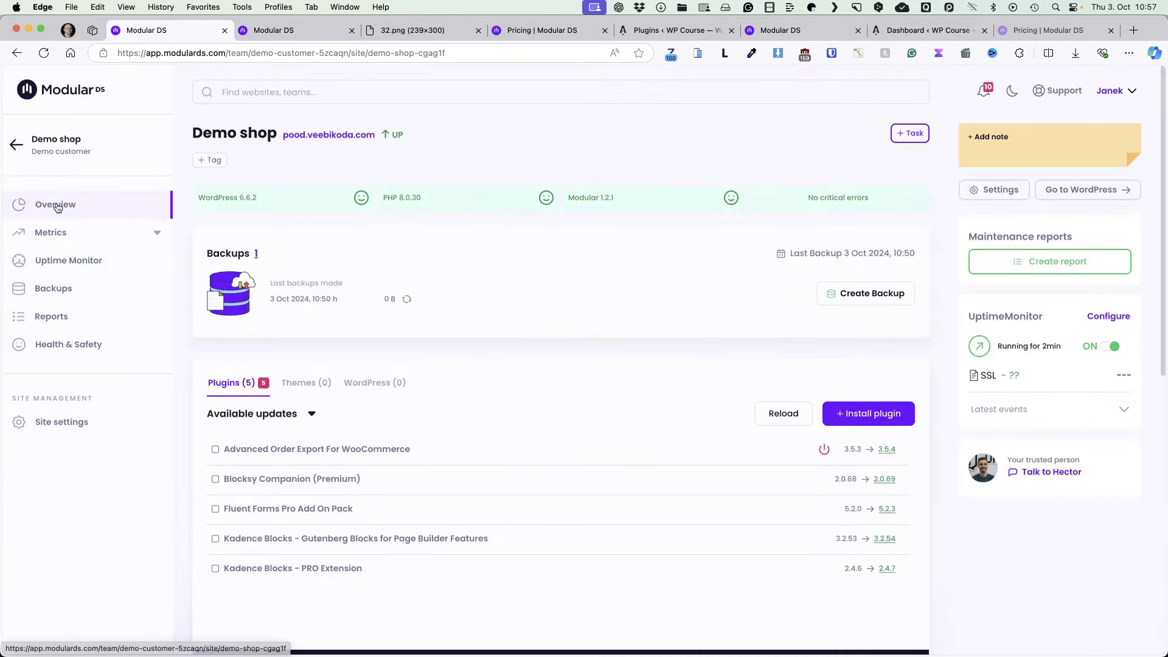
Save a Demo shop note about Demo LTD and its contact person, then open website settings
left_click(999, 145)
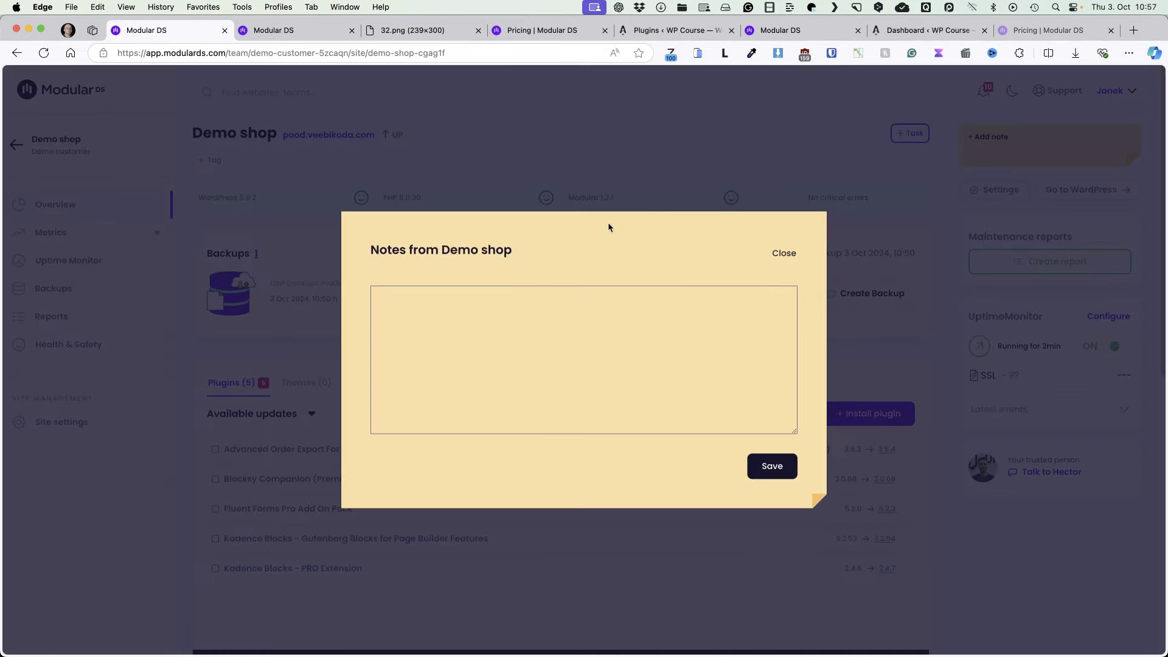
type("This is for the Demo LTD company. Contact person: John Wick")
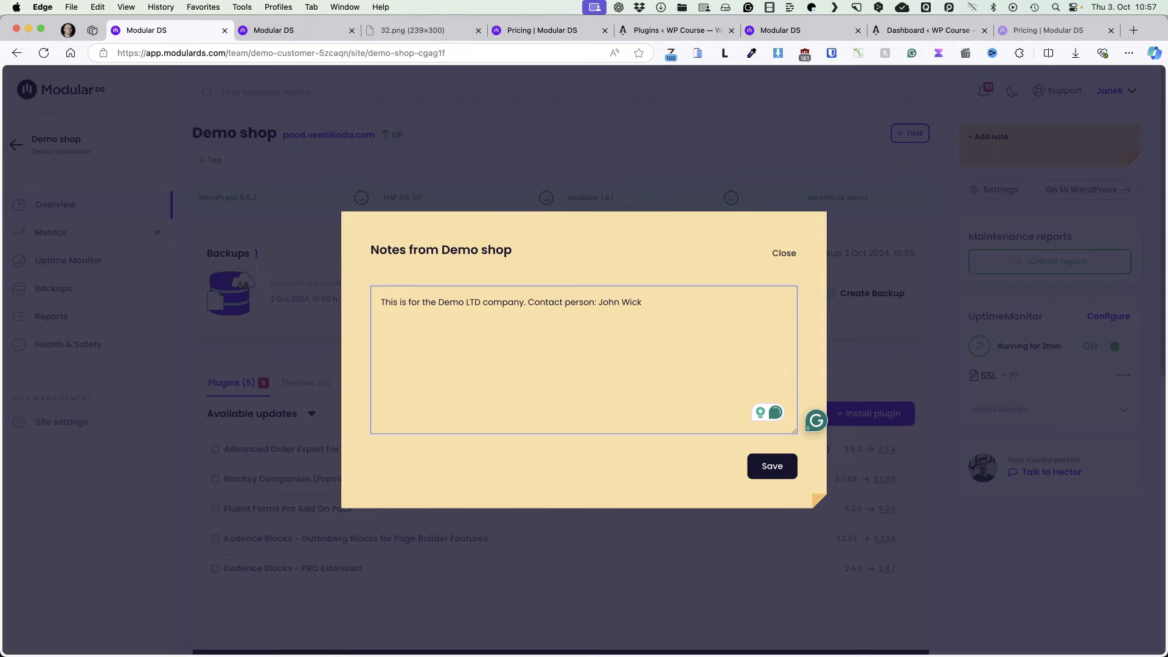
left_click(778, 477)
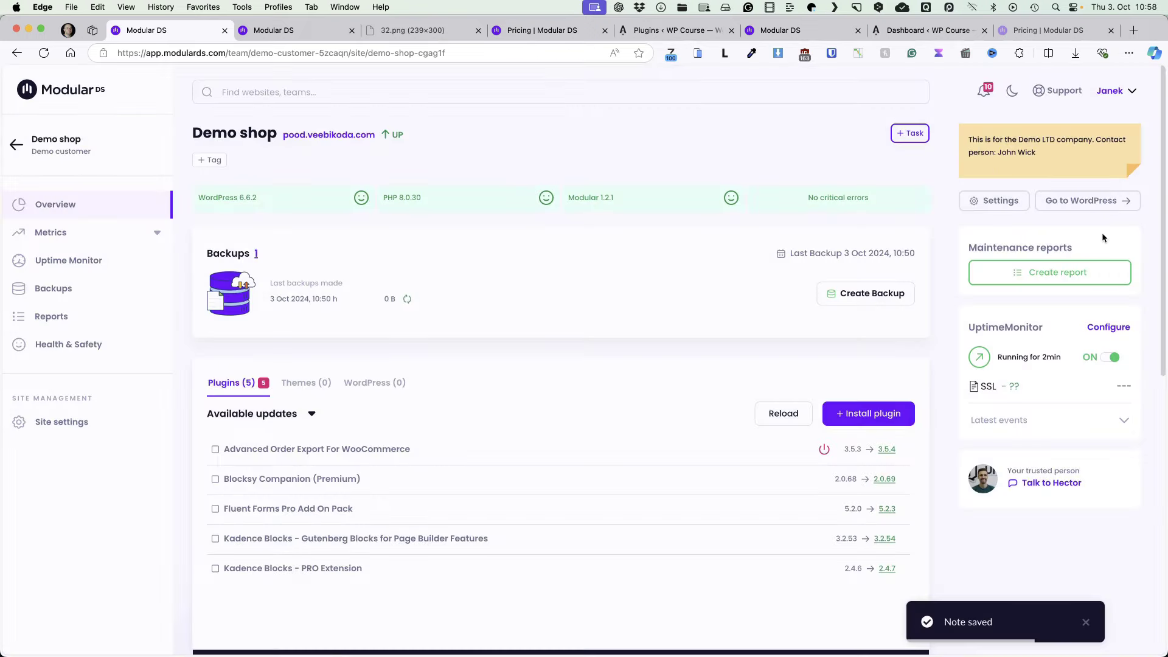
left_click(995, 199)
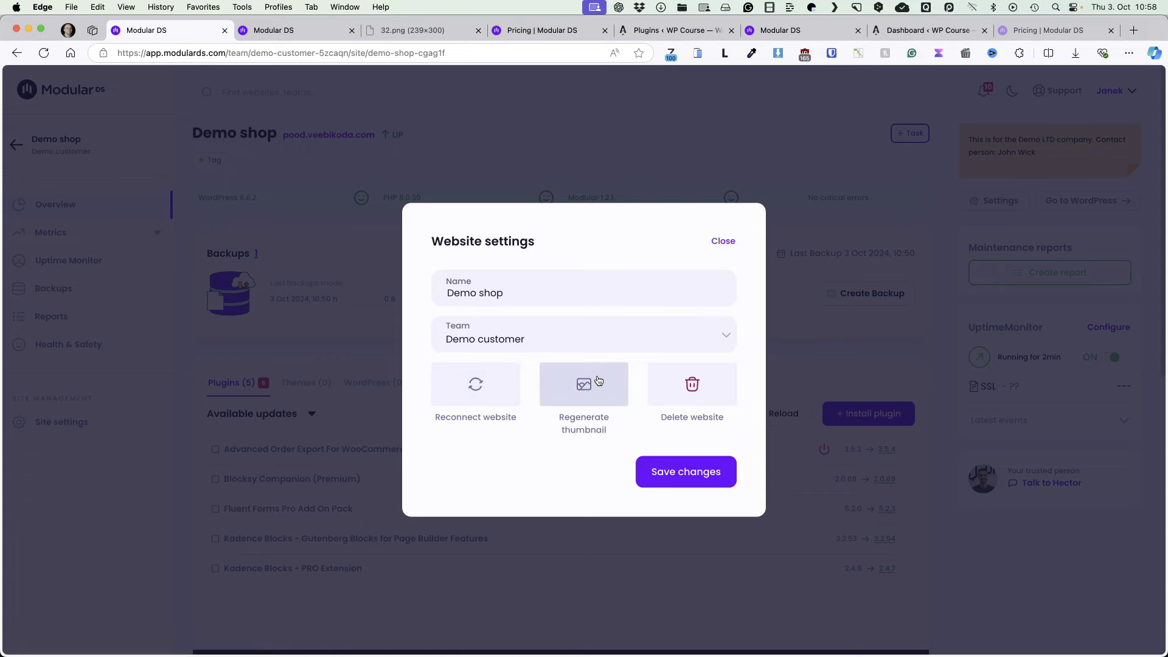
Close the Demo shop Website settings dialog
left_click(725, 242)
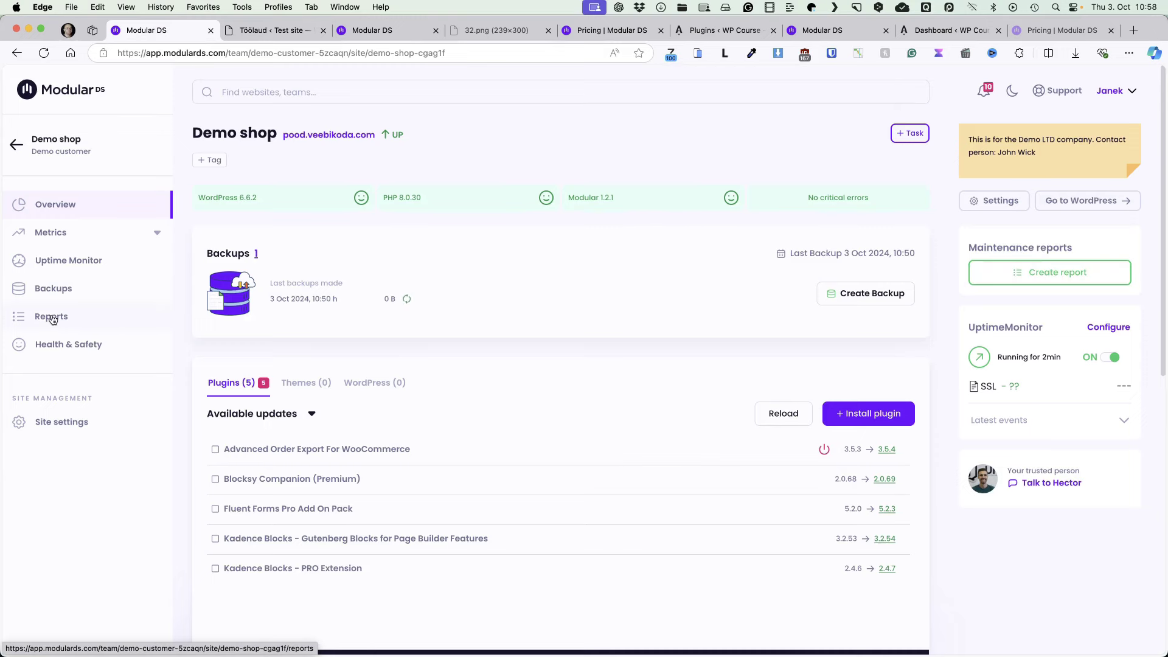
Start a scheduled English report named 'Website maintenace report'
left_click(1042, 278)
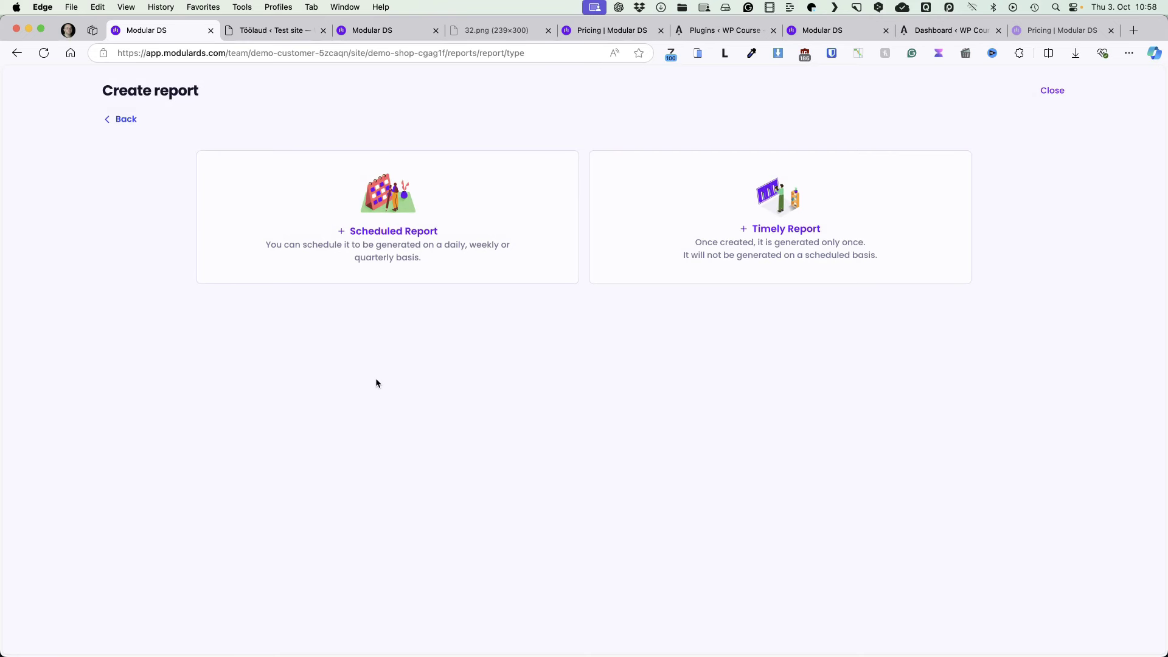
left_click(404, 251)
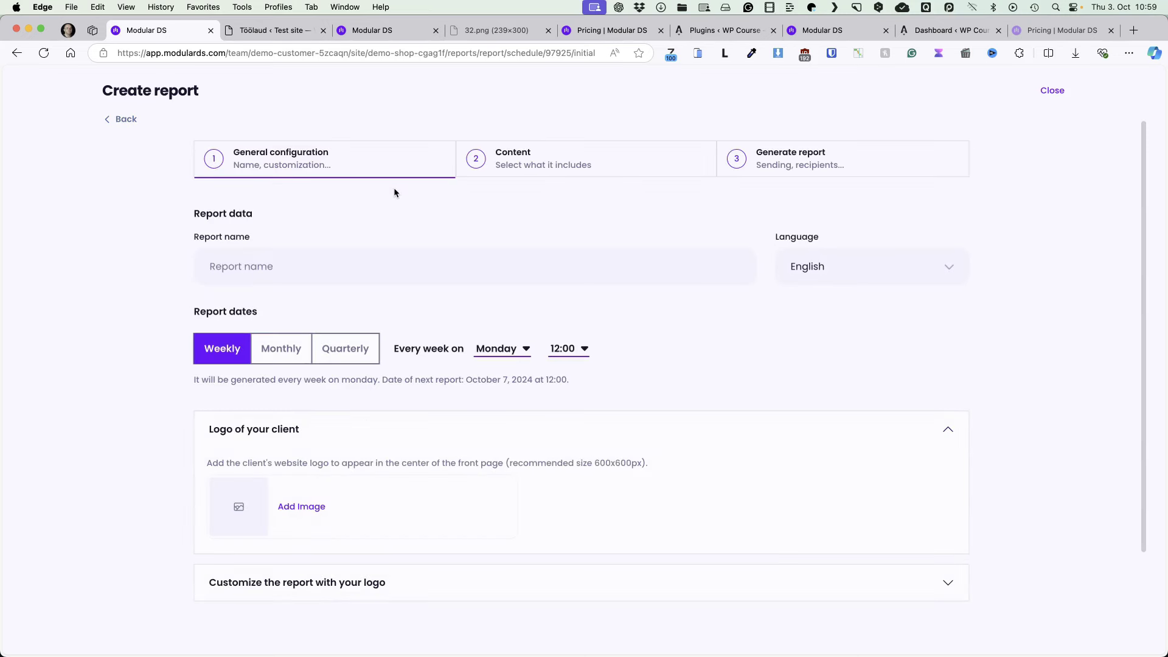
type("Website maintenace report")
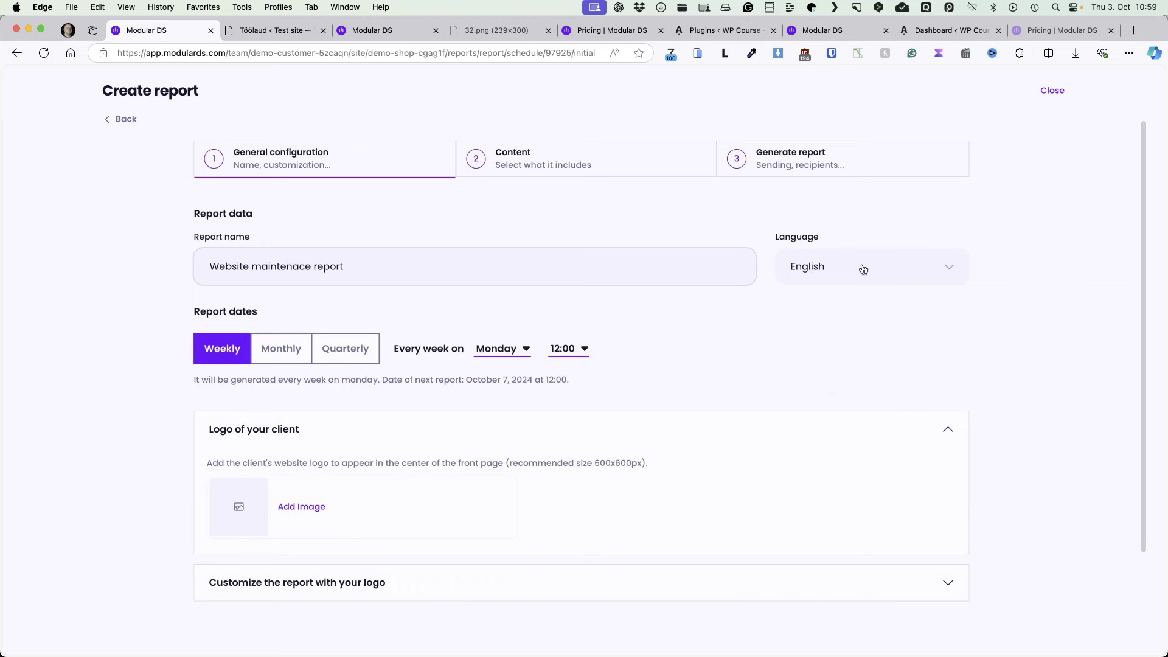
left_click(863, 266)
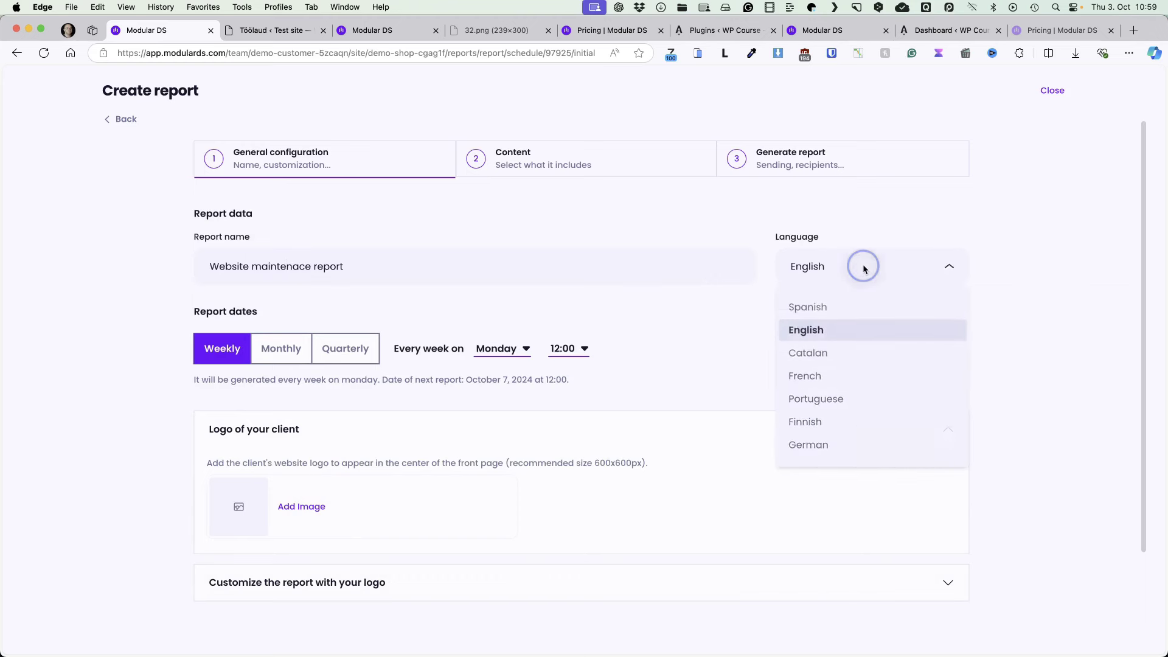
left_click(696, 327)
scroll(320, 243, "down", 1)
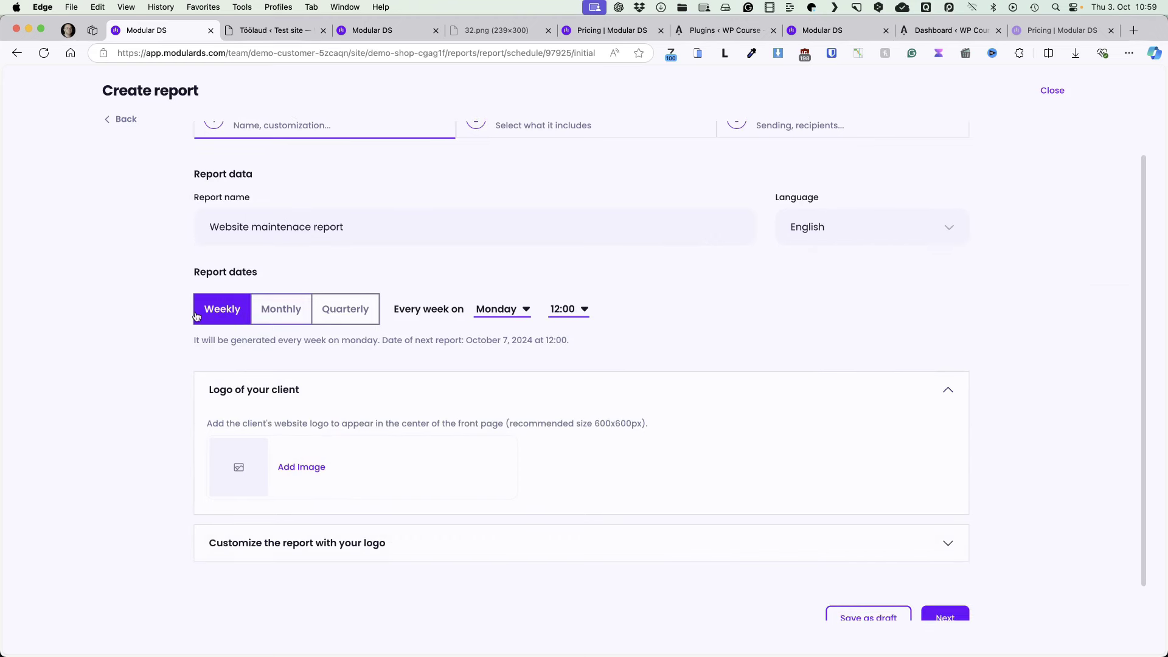
Make the report generate monthly on day 1 and add client and branding logos
left_click(276, 315)
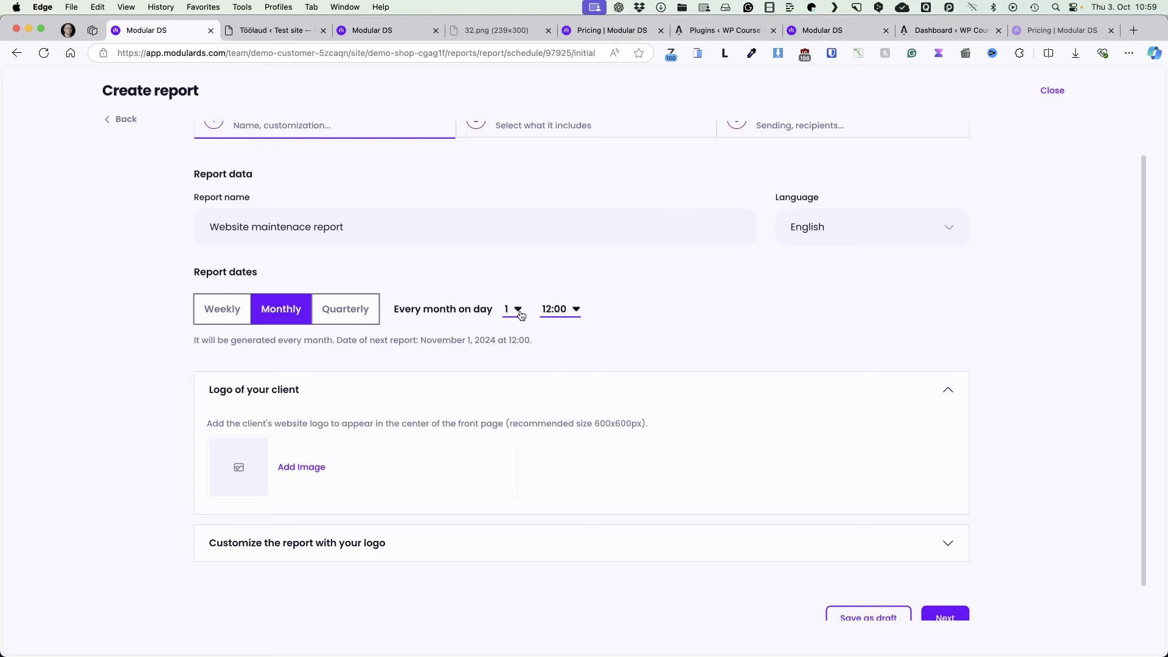
scroll(475, 402, "down", 1)
left_click(315, 451)
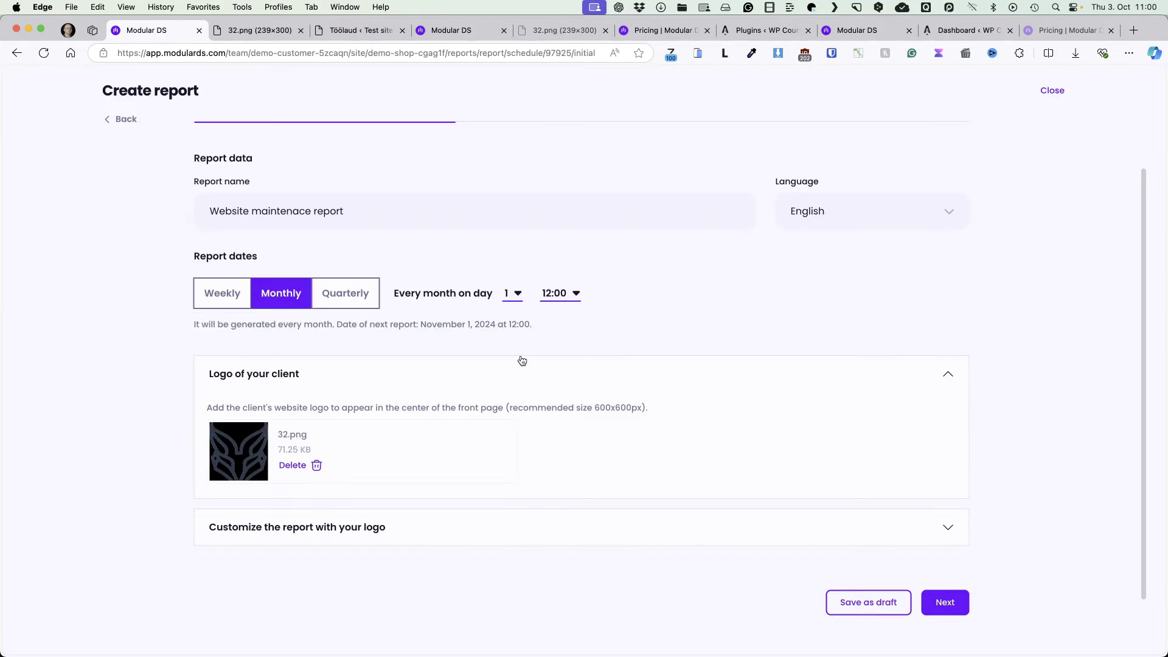
scroll(525, 363, "down", 1)
left_click(954, 500)
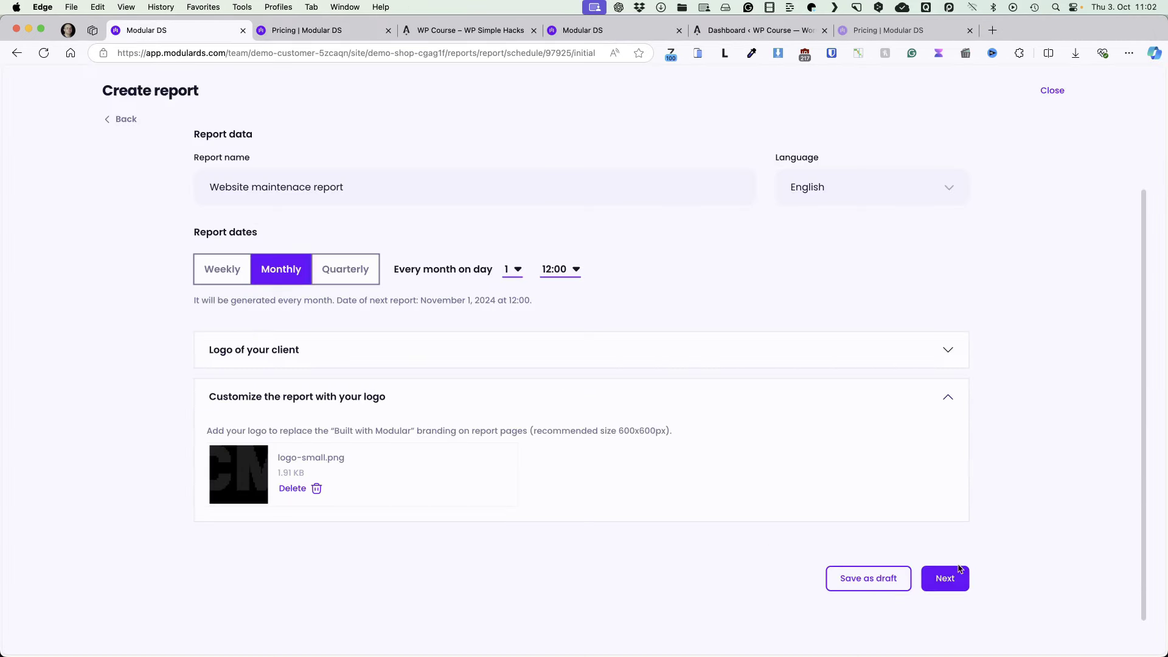
Write the report's welcome introduction title and message content
left_click(946, 582)
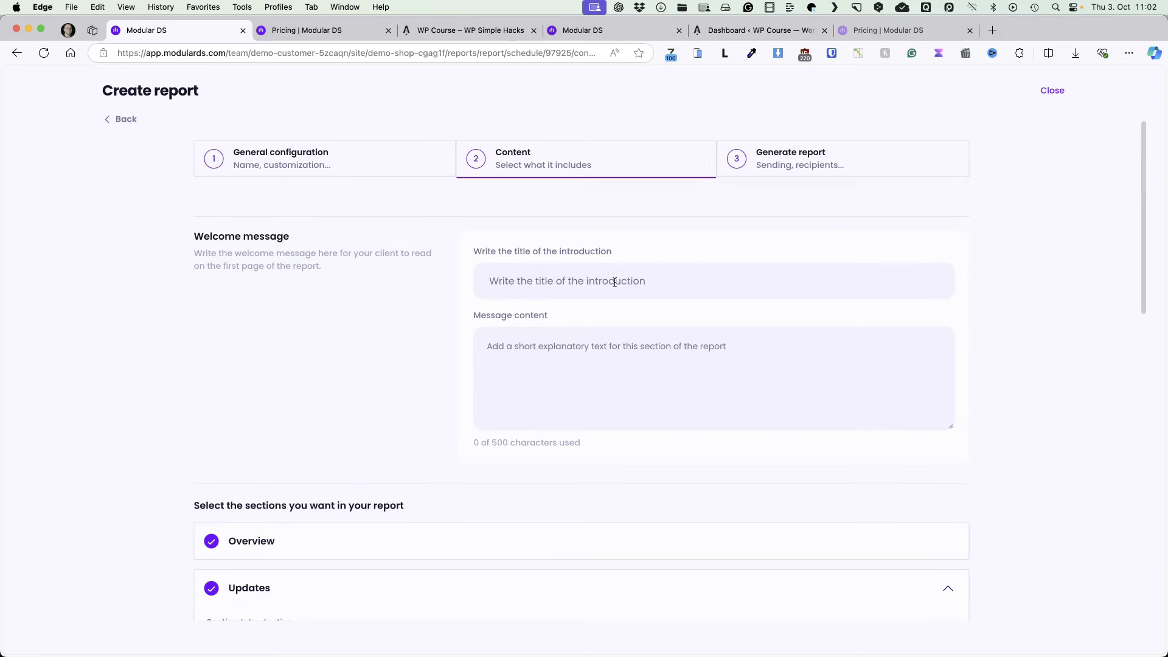
left_click(580, 278)
type("Lorem ipsum dolor sit amet consectetur adipiscing elit sem montes")
left_click(548, 347)
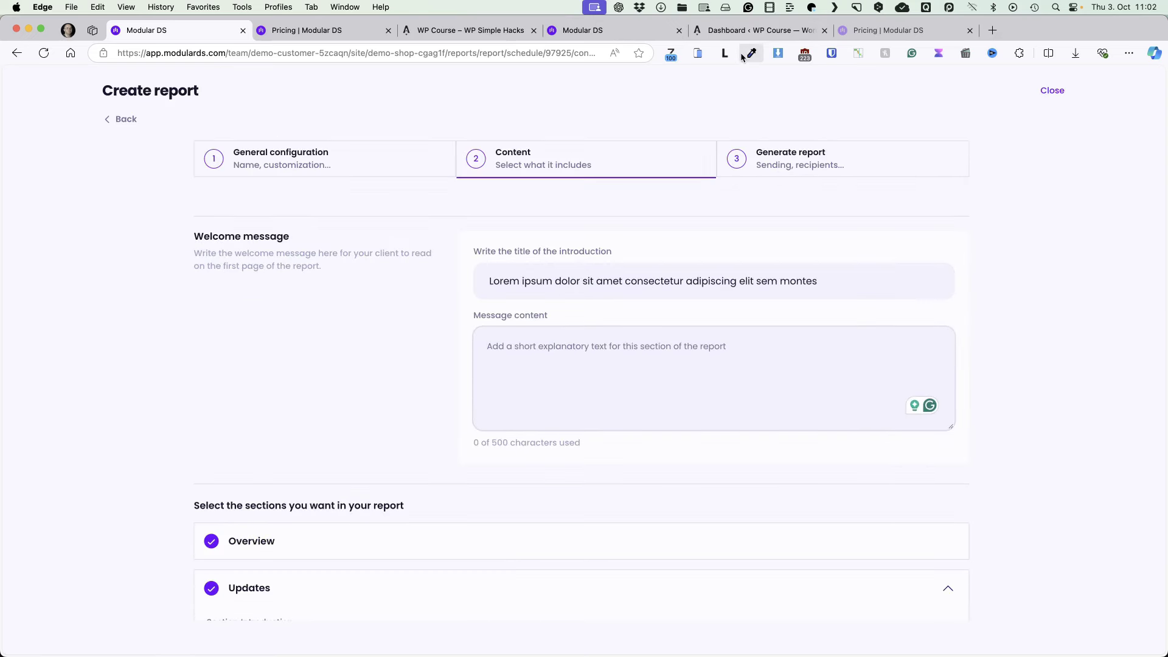
key("super+v")
scroll(455, 362, "down", 4)
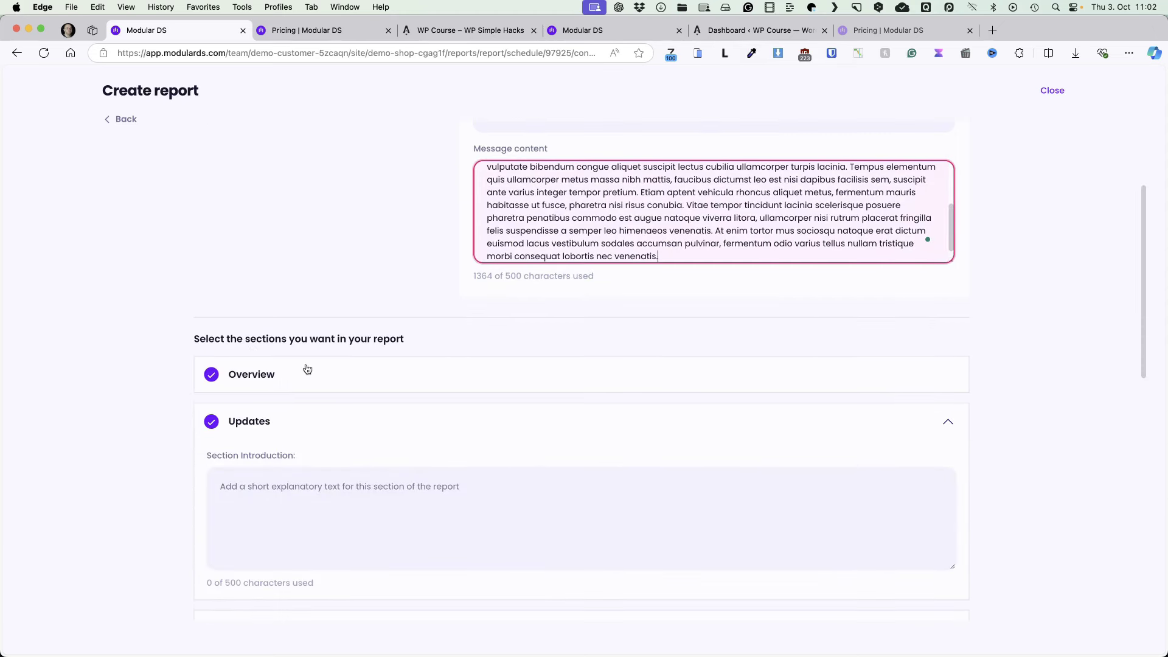
scroll(423, 389, "down", 3)
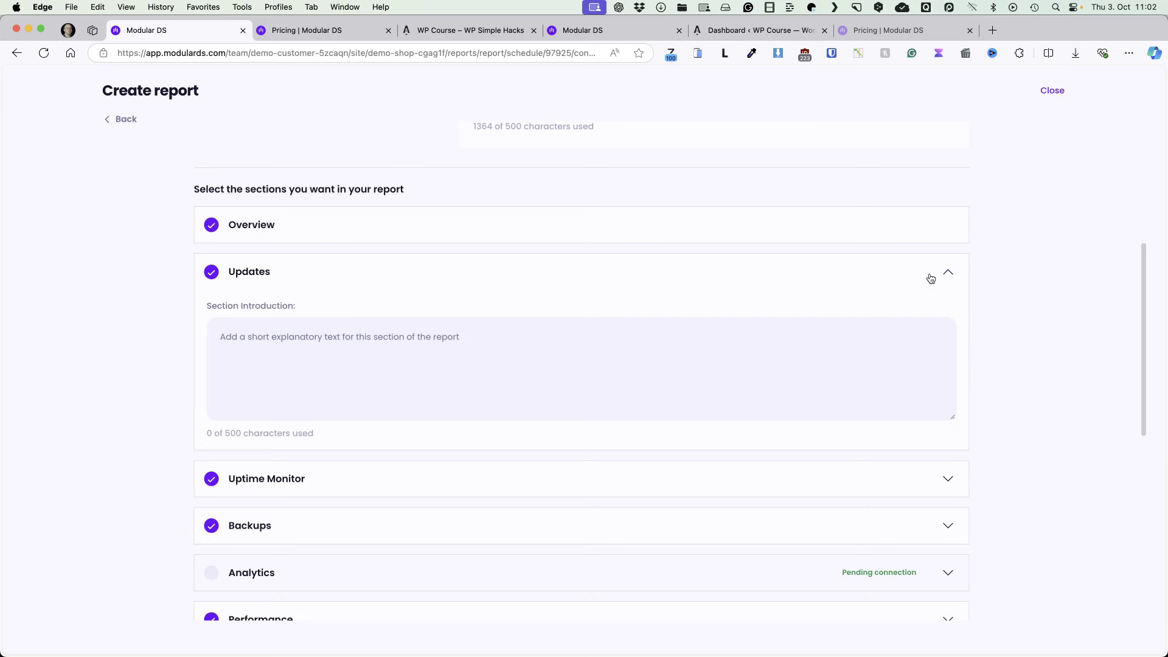
Review the section introductions, include Additional tasks, and add a 'Thanks' closing message
left_click(562, 344)
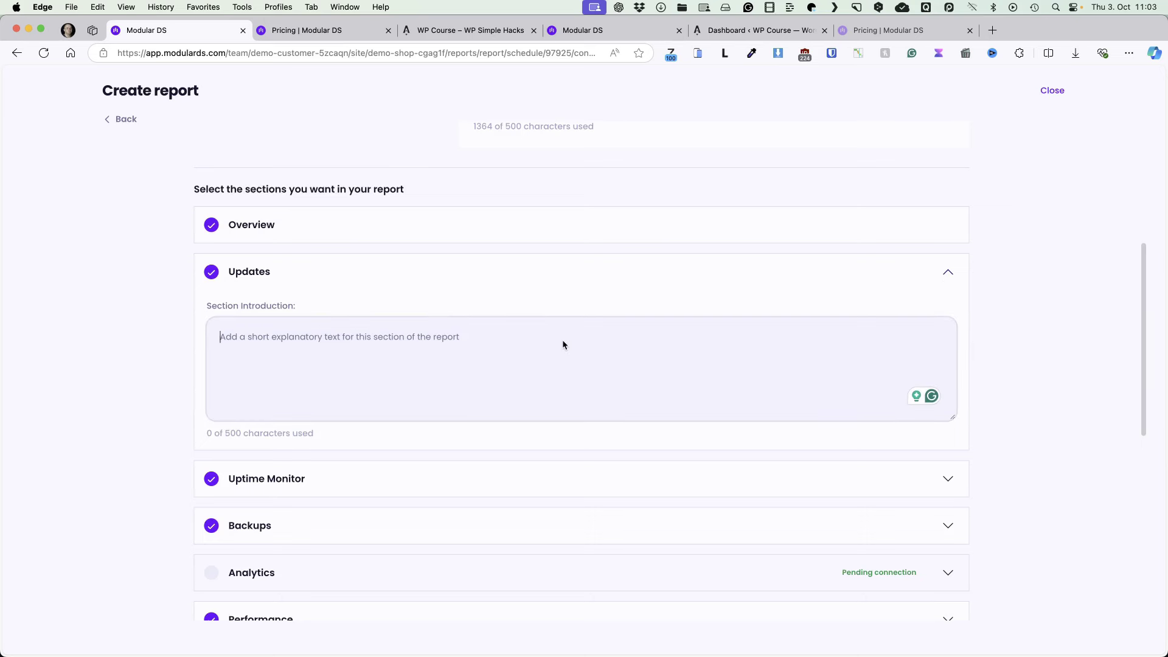
type("Pharetra cum egestas orci venenatis class mattis dis, lacus curabitur fusce tortor fringilla etiam, tincidunt magna duis vulputate erat sagittis.")
scroll(402, 345, "down", 1)
left_click(947, 439)
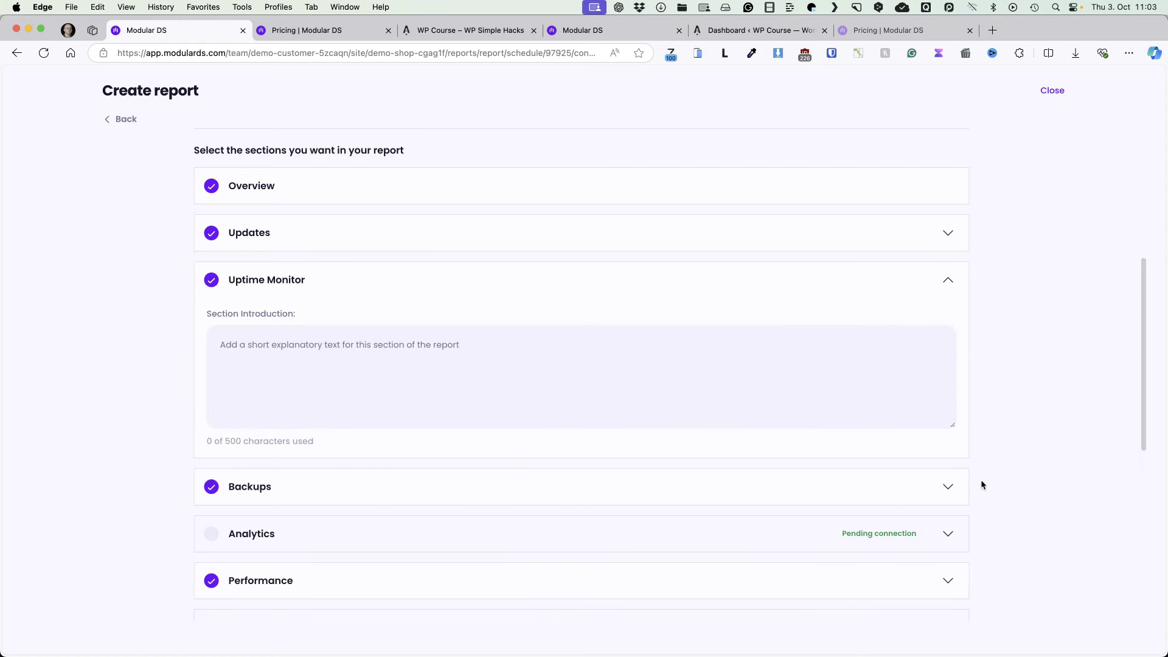
left_click(948, 486)
scroll(912, 375, "down", 3)
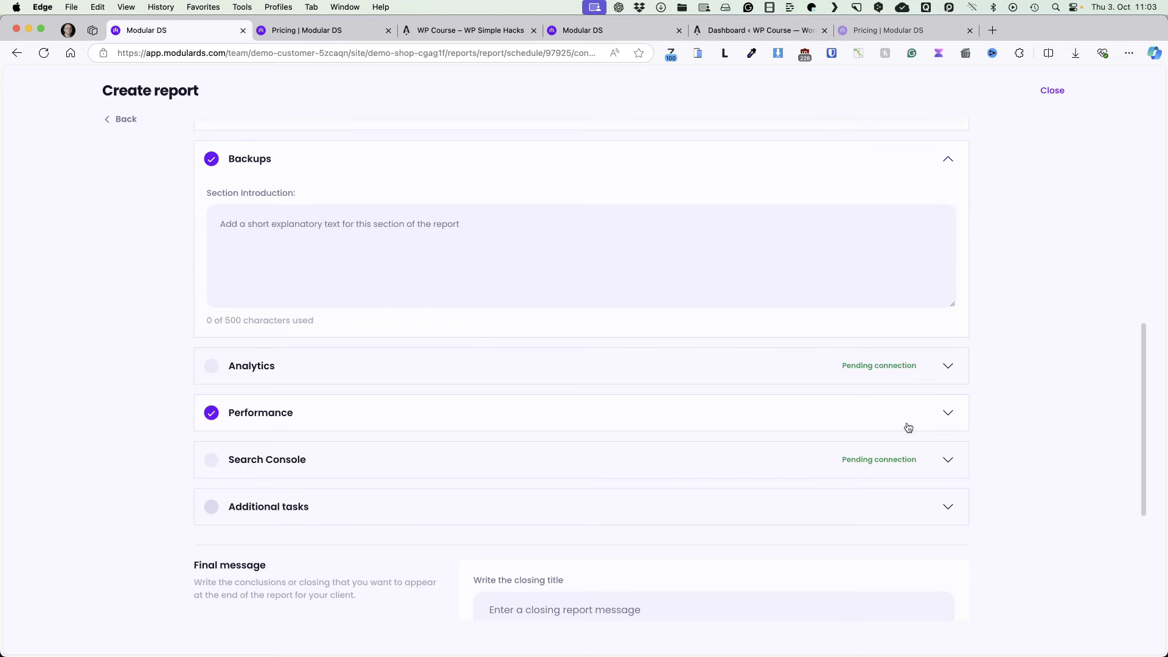
left_click(949, 413)
scroll(889, 376, "down", 3)
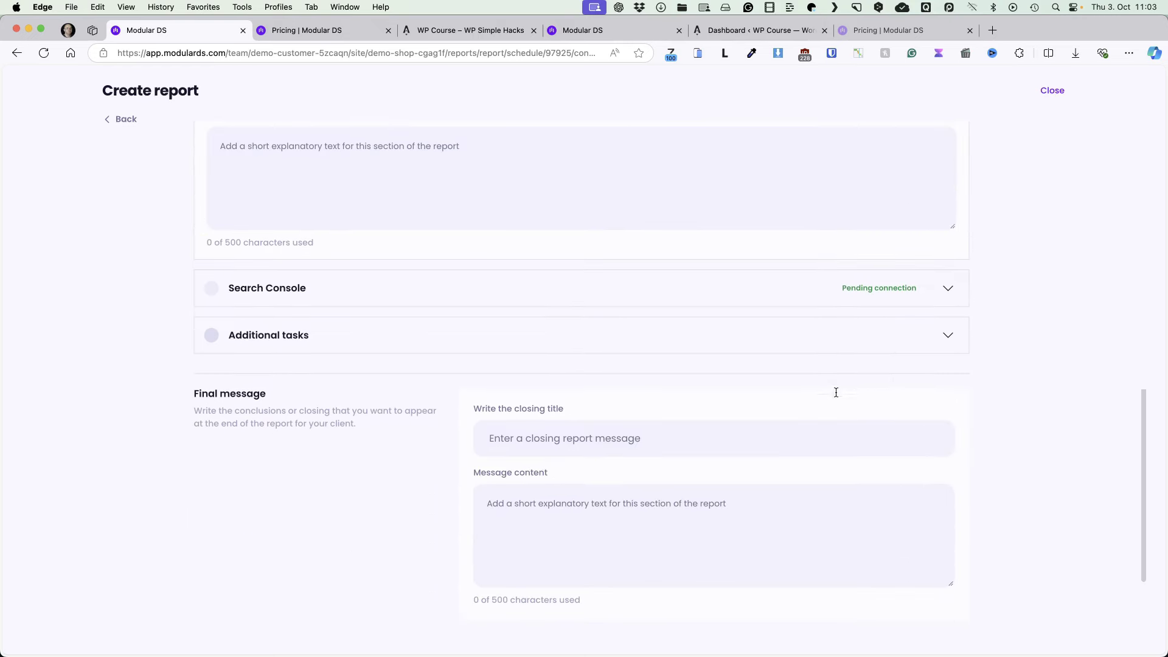
left_click(948, 337)
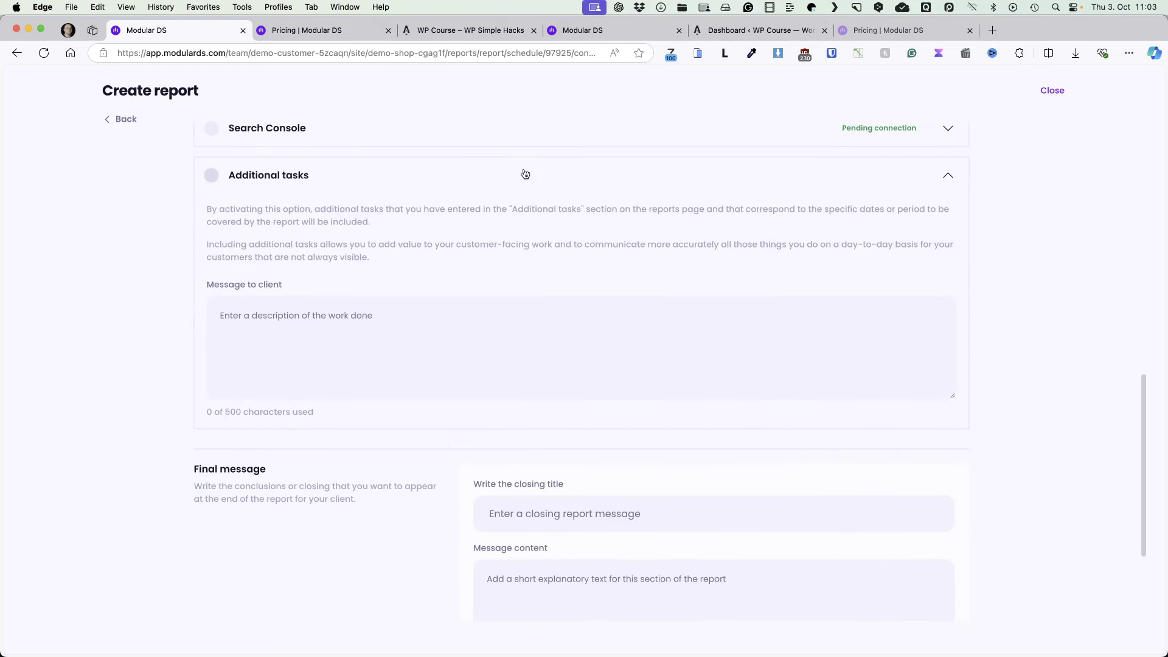
left_click(232, 183)
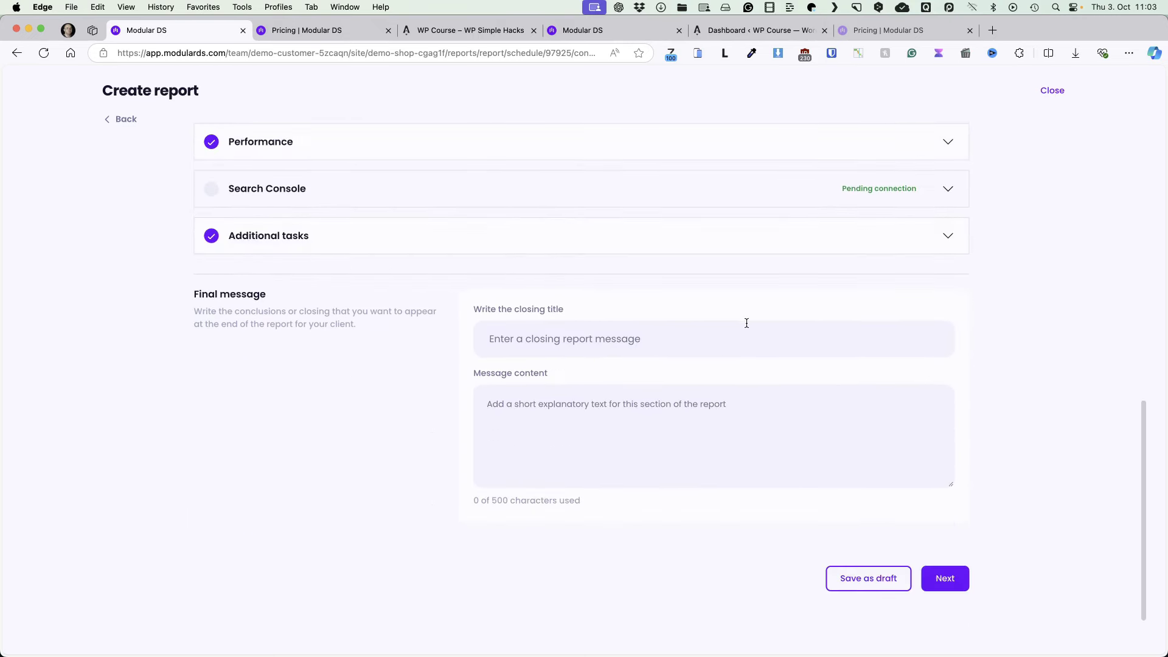
scroll(879, 269, "up", 10)
scroll(913, 383, "down", 2)
scroll(867, 275, "down", 8)
scroll(334, 465, "up", 3)
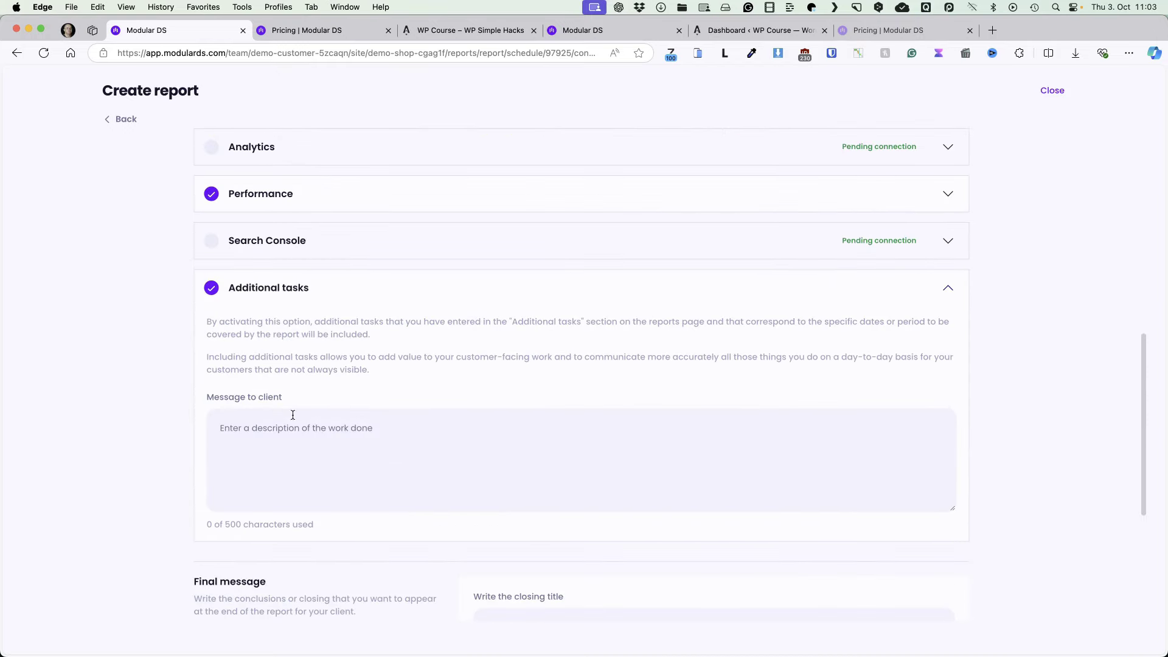
scroll(587, 414, "down", 5)
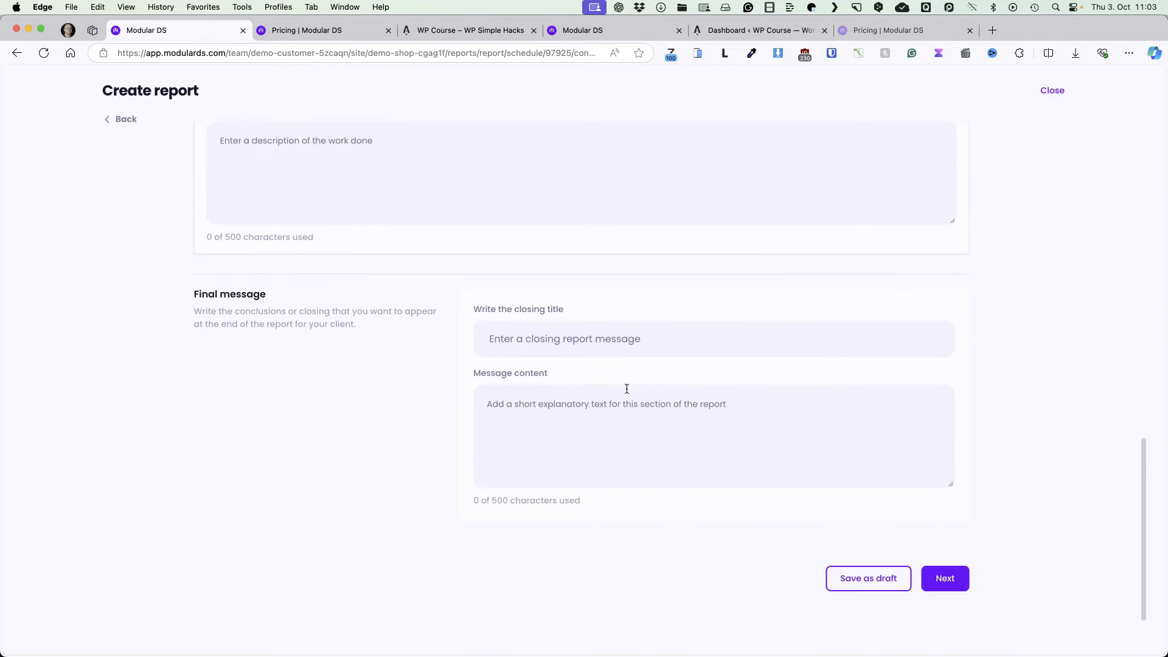
left_click(537, 338)
type("Thanks")
left_click(659, 387)
type("Pharetra cum egestas orci venenatis class mattis dis, lacus curabitur fusce tortor fringilla etiam, tincidunt magna duis vulputate erat sagittis.")
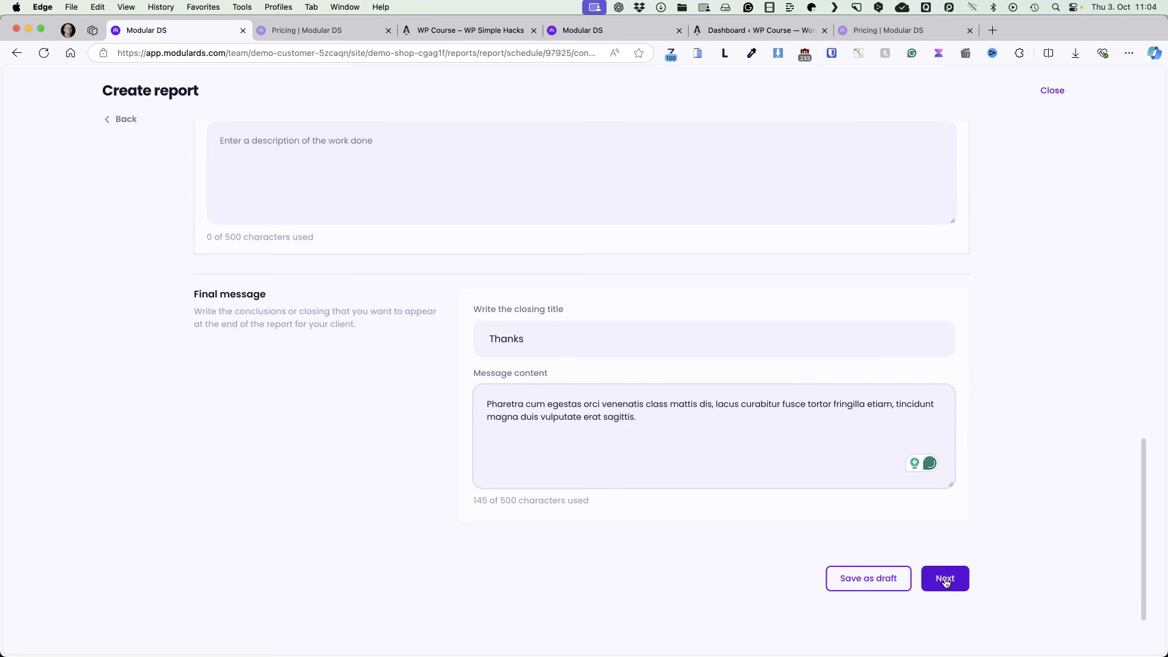
Have the report sent by email to one added recipient
left_click(946, 580)
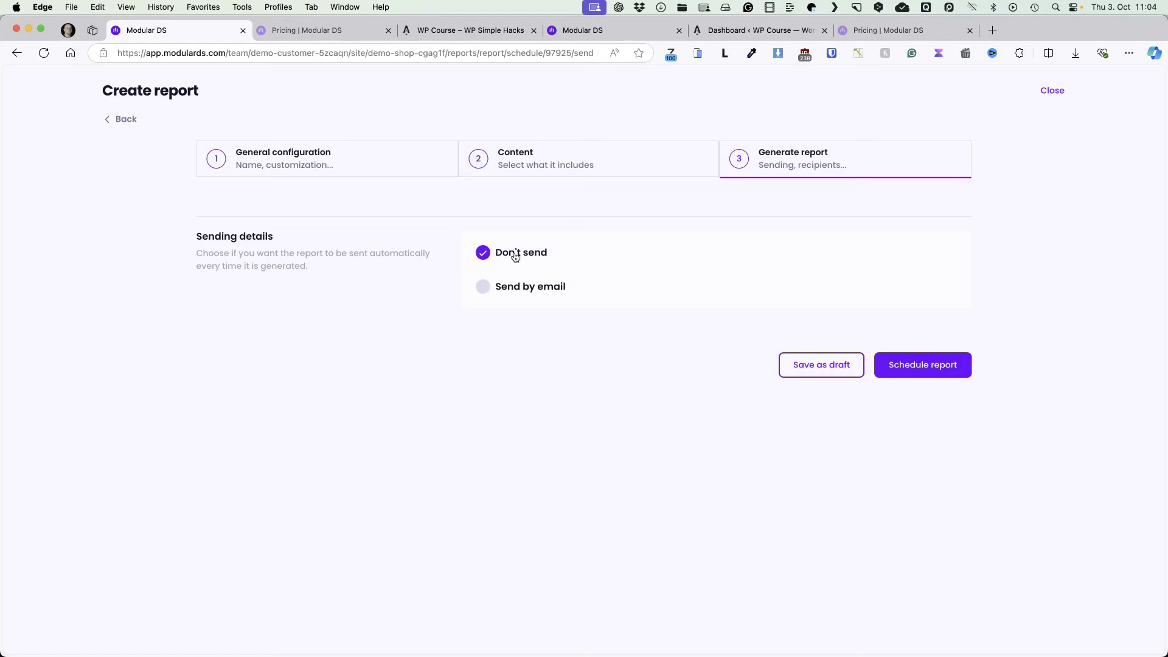
left_click(484, 288)
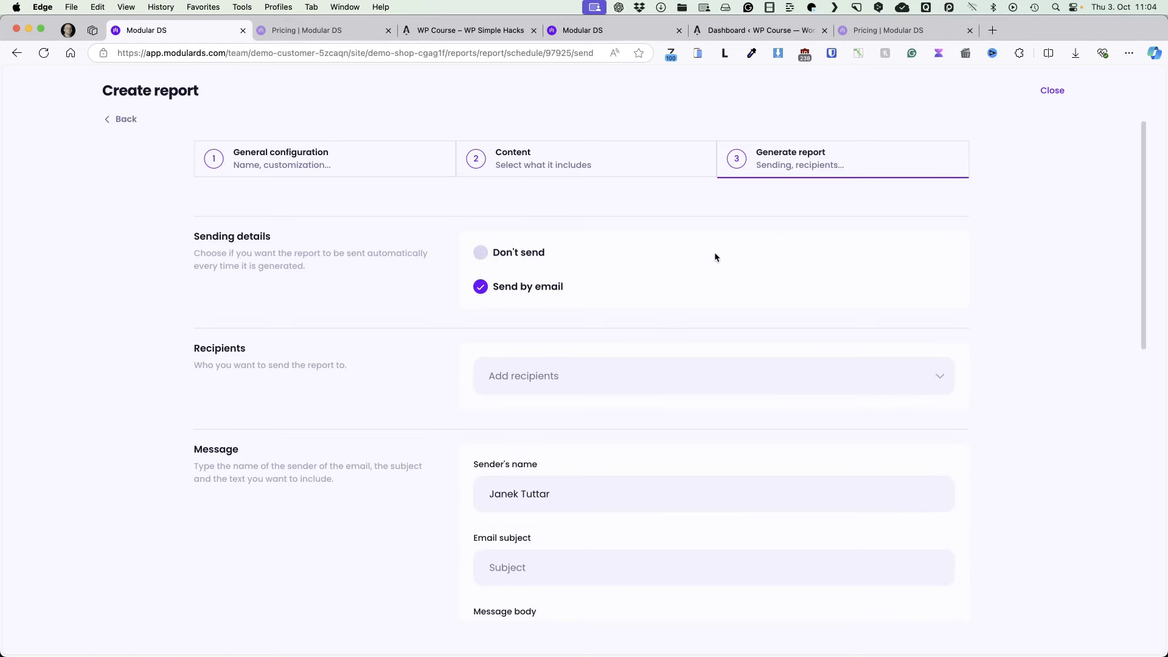
scroll(686, 291, "down", 3)
left_click(604, 241)
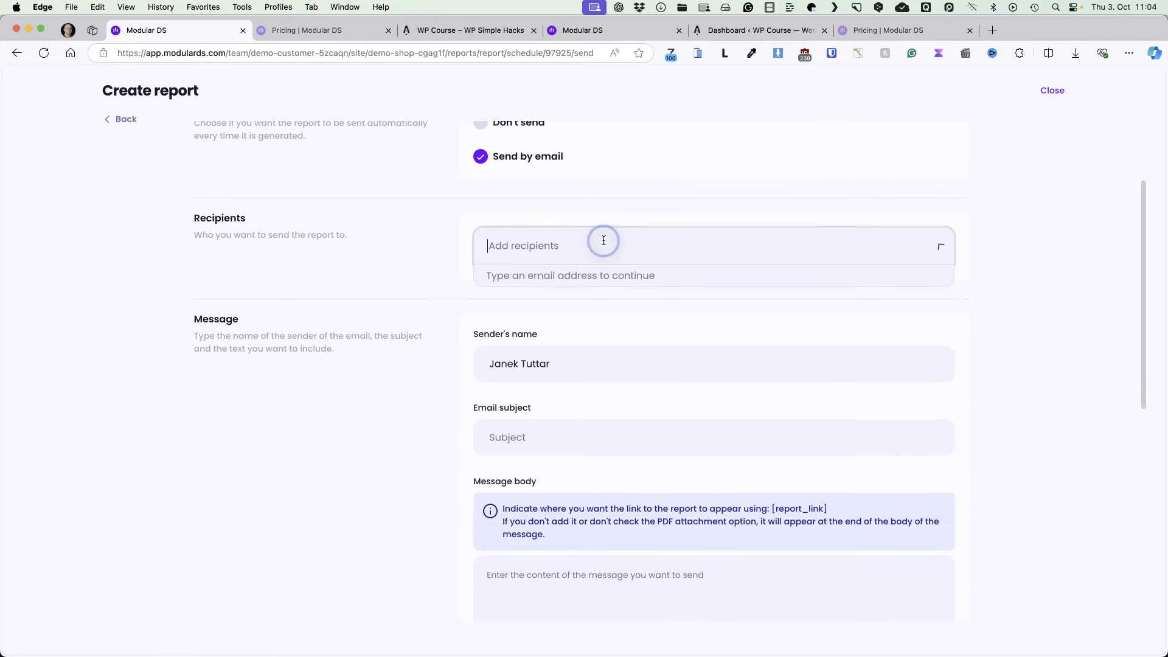
key("Return")
Shorten the sender name, use subject 'Monthly maintenance report', and attach a PDF
key("Tab")
key("BackSpace")
key("BackSpace")
key("BackSpace")
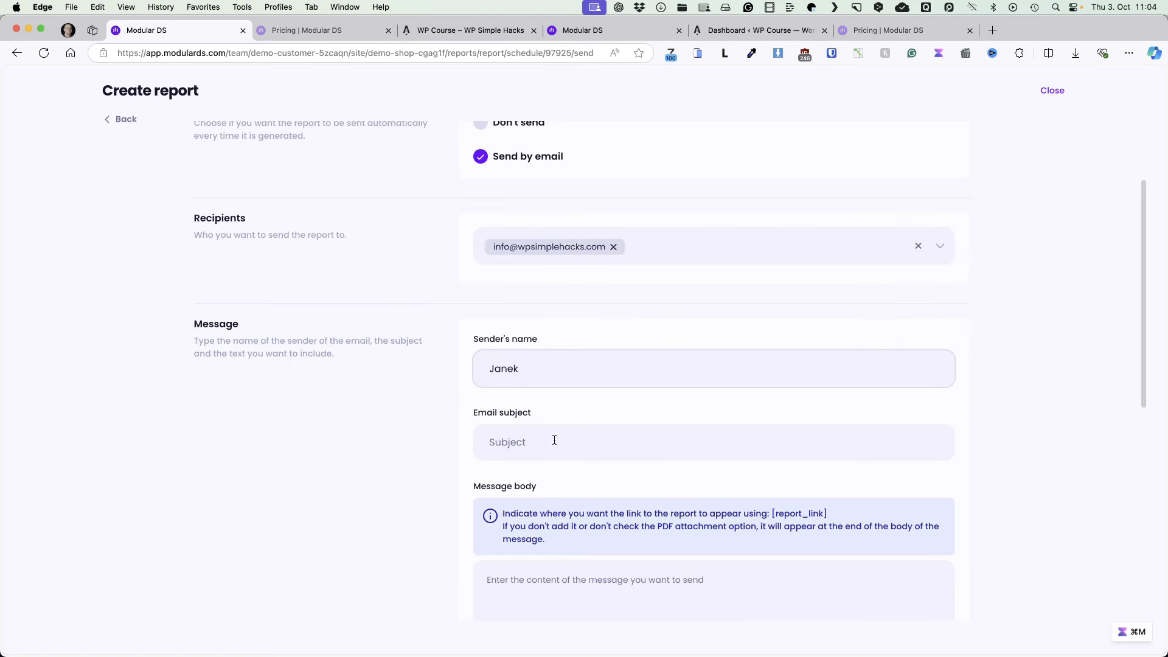
left_click(553, 441)
type("Monthly maintenance report")
scroll(660, 340, "down", 5)
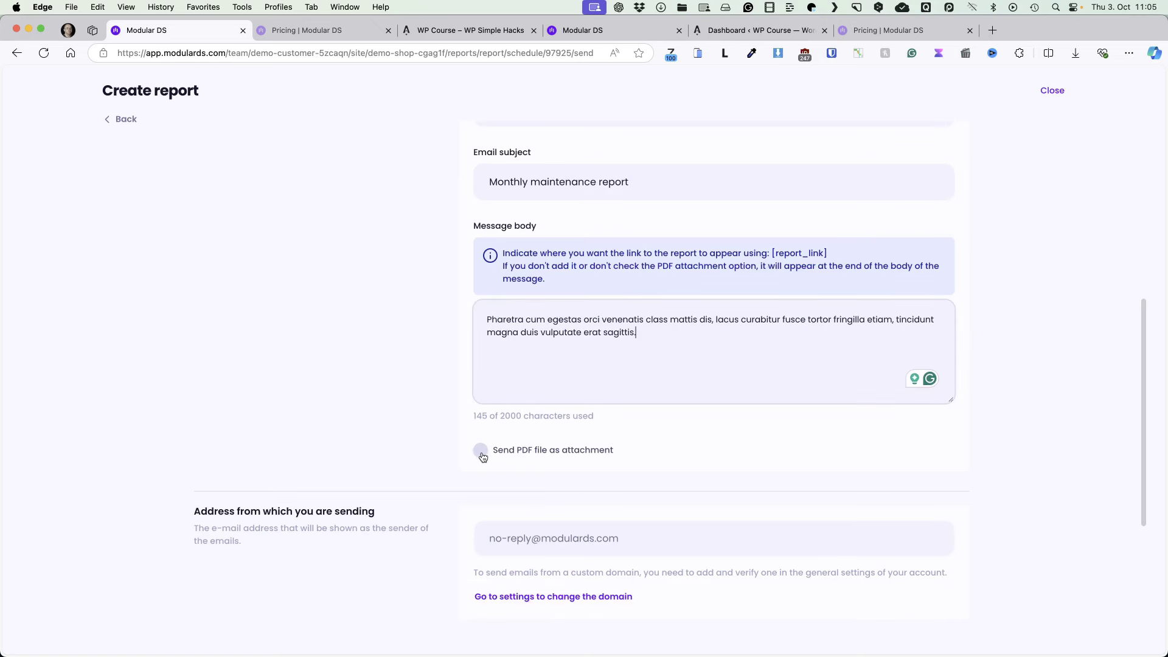
left_click(480, 452)
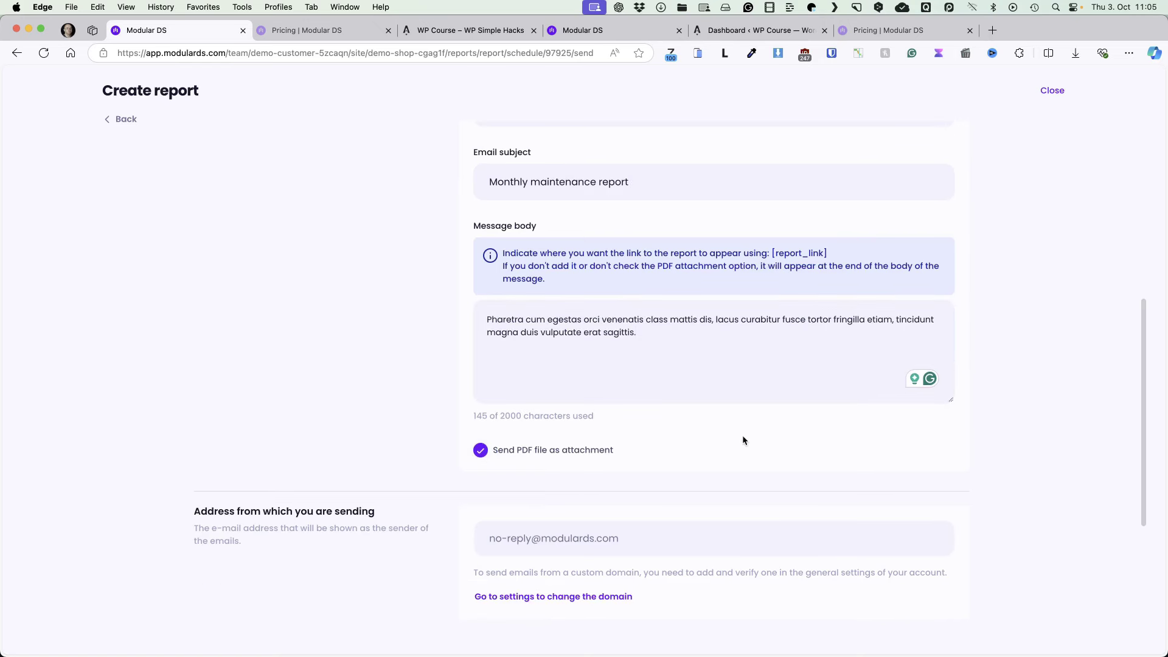
scroll(745, 434, "down", 2)
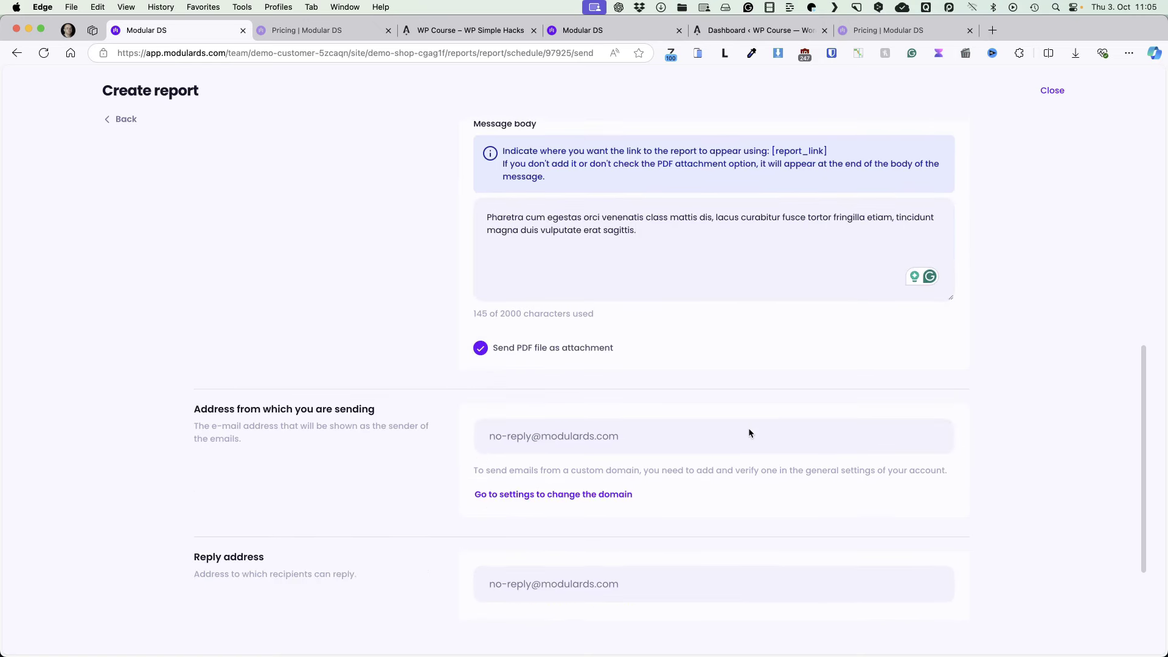
scroll(748, 429, "down", 1)
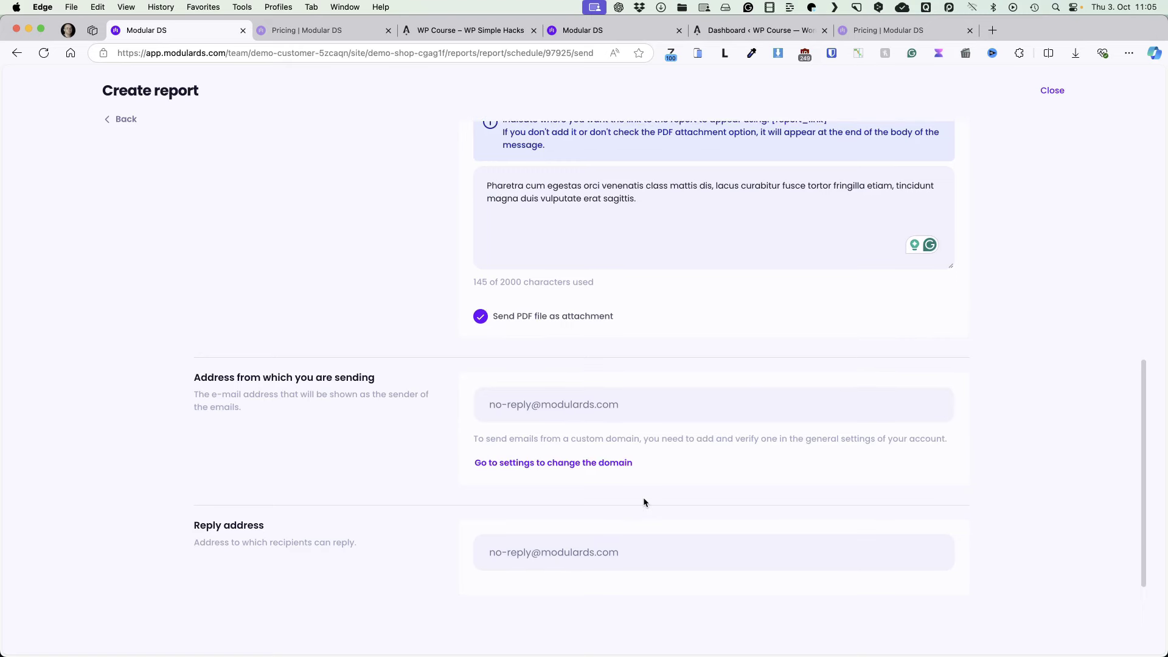
left_click(539, 462)
Check Domains & Emails, cancel adding a custom domain, and return to the report
left_click(310, 30)
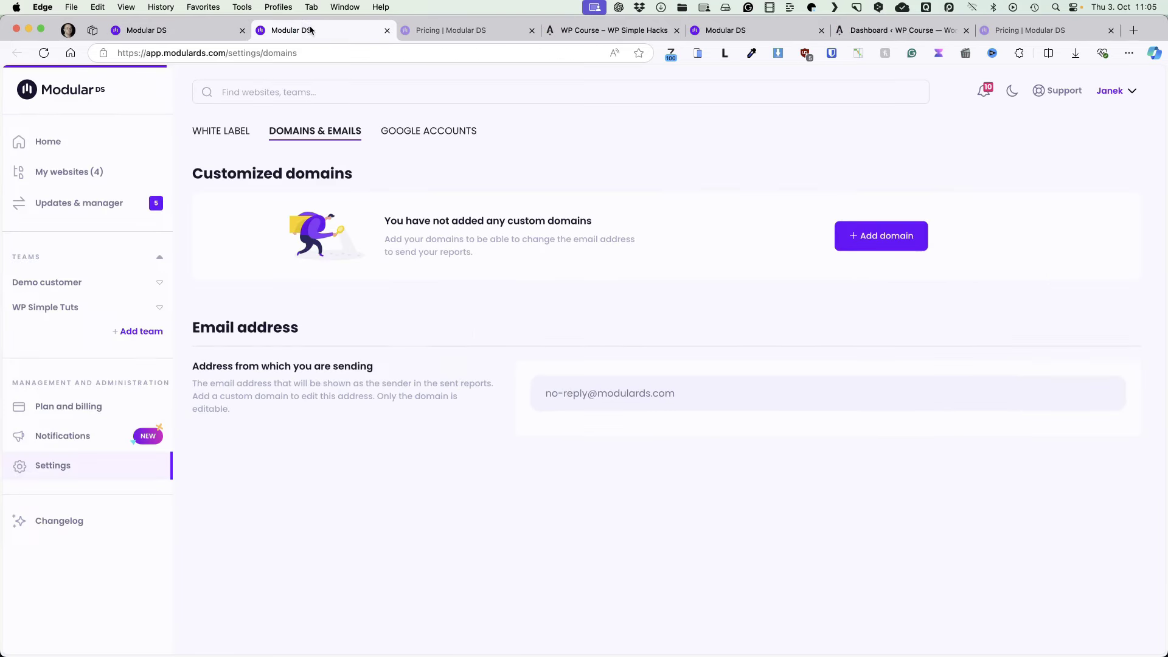
left_click(874, 237)
left_click(784, 307)
left_click(177, 30)
scroll(679, 445, "down", 3)
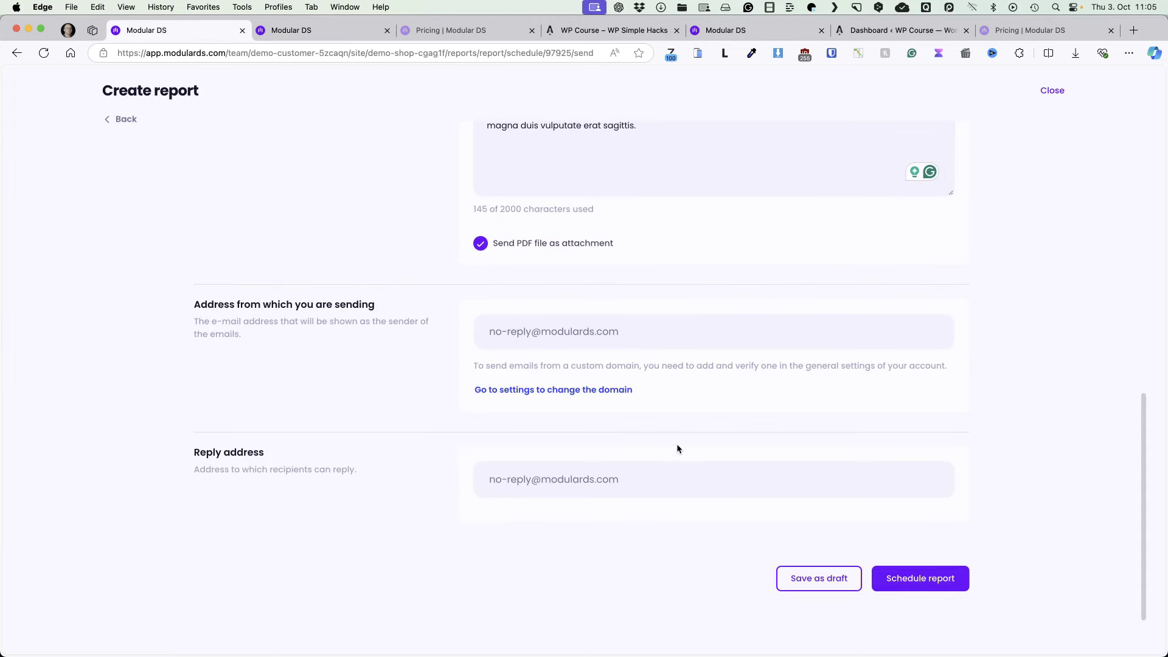
Enter the reply address and schedule the monthly report, next due November 1, 2024
left_click(576, 466)
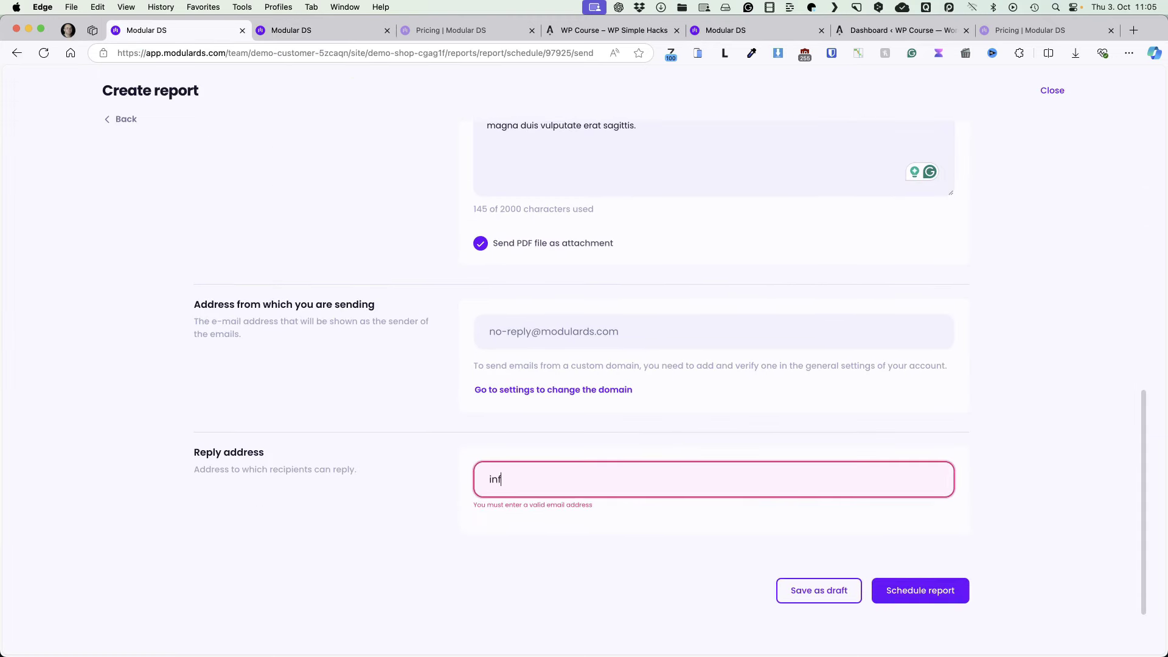
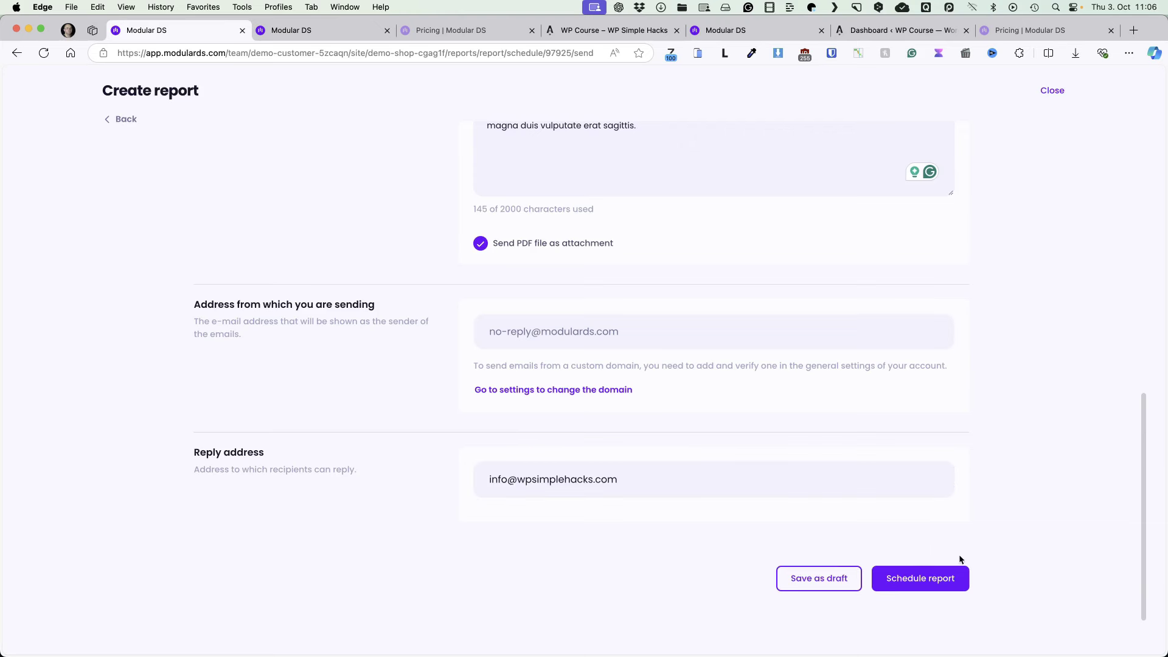
left_click(918, 579)
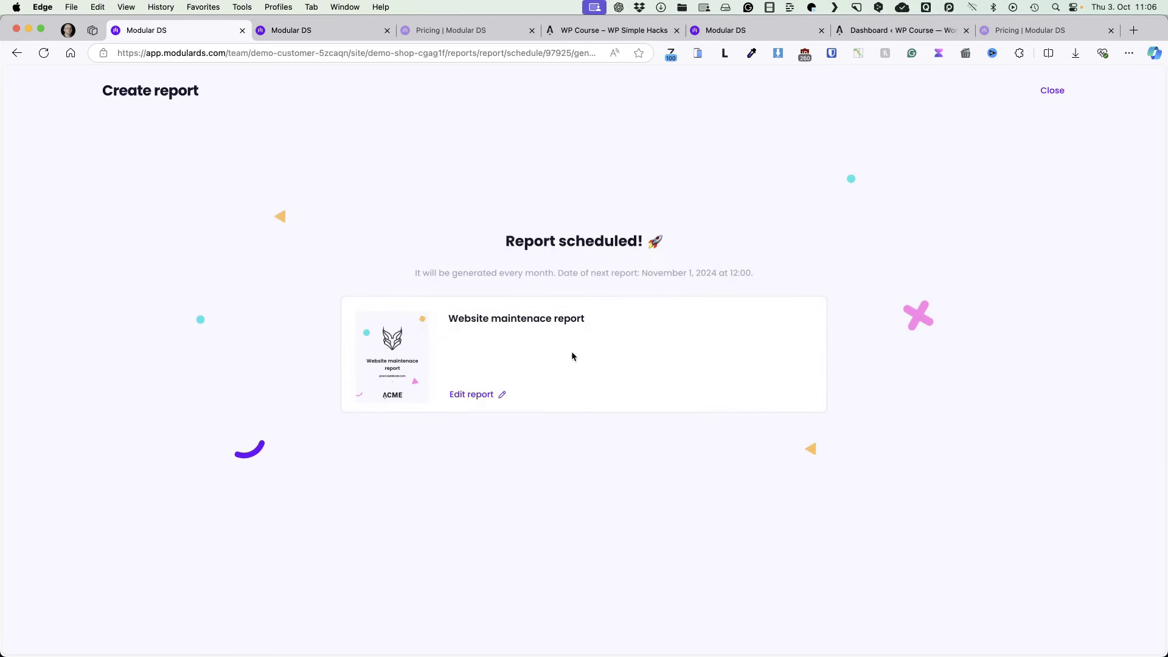
Start a one-off timely report named 'Test timely report' covering this week
left_click(471, 395)
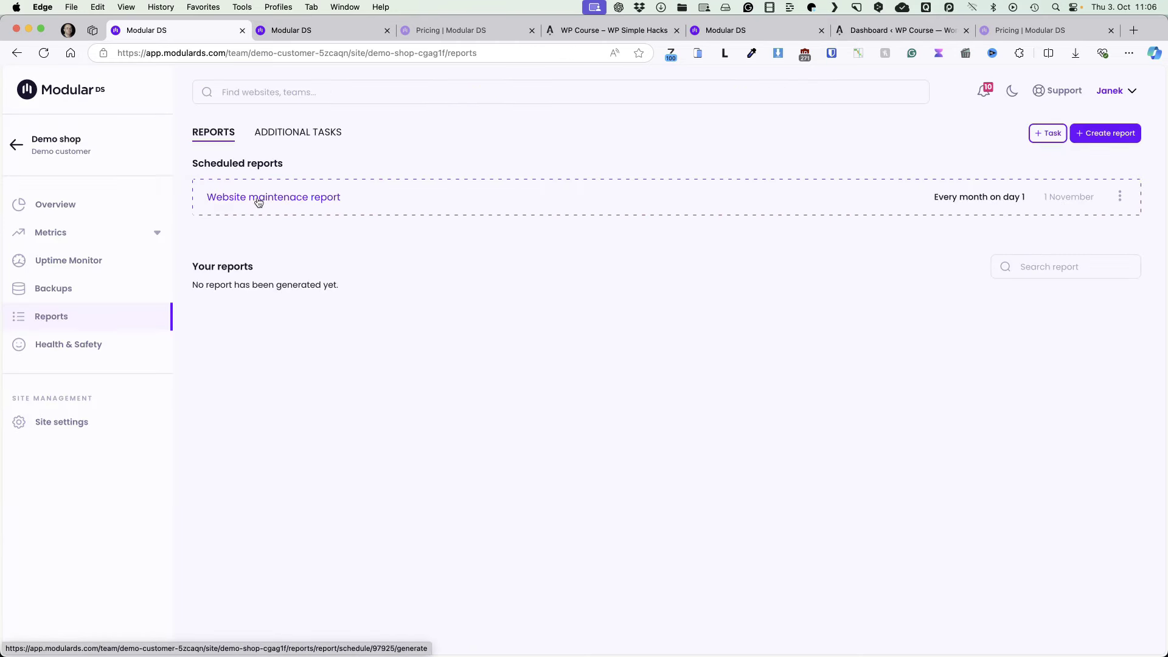
left_click(1106, 133)
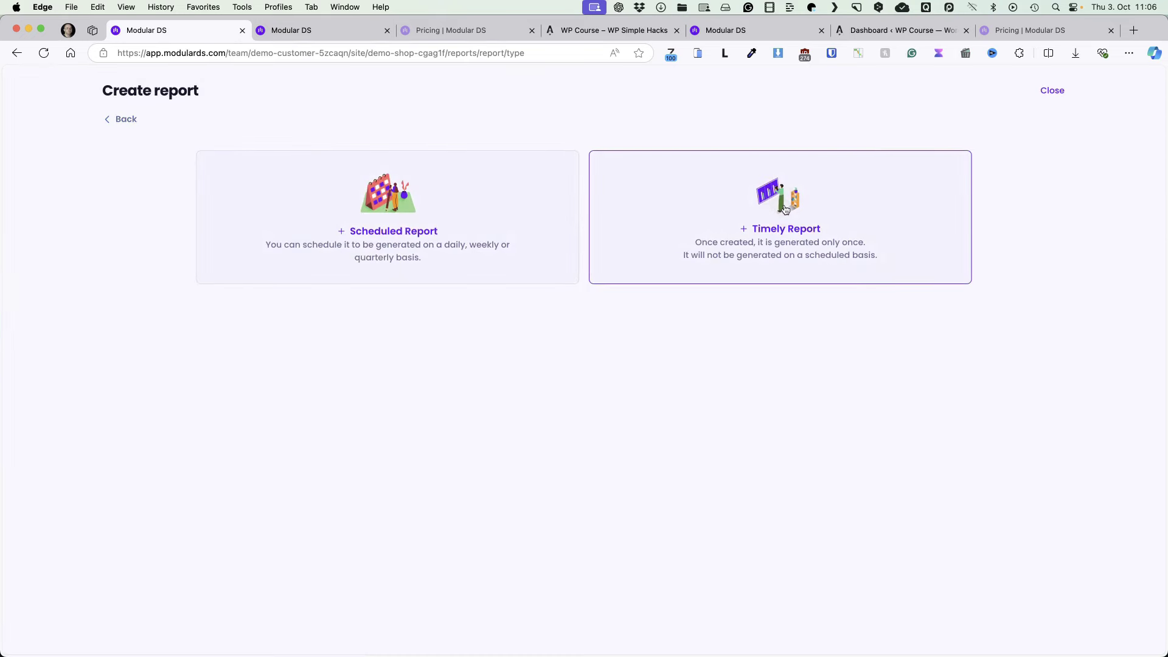
left_click(785, 210)
scroll(460, 352, "down", 1)
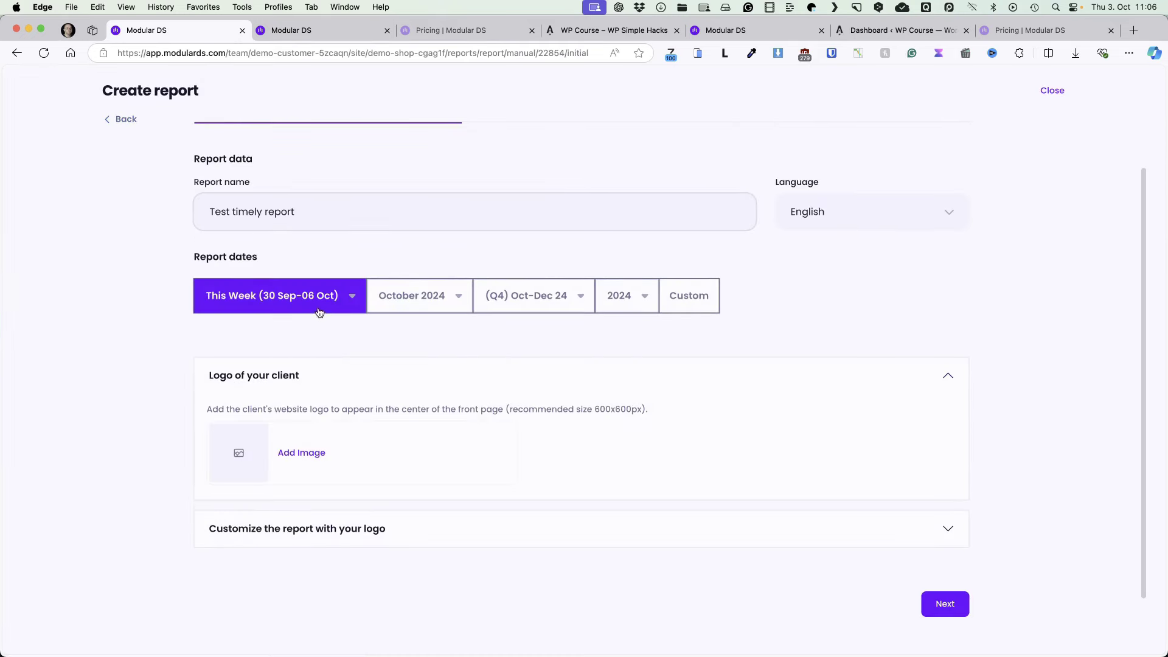
left_click(410, 295)
left_click(553, 345)
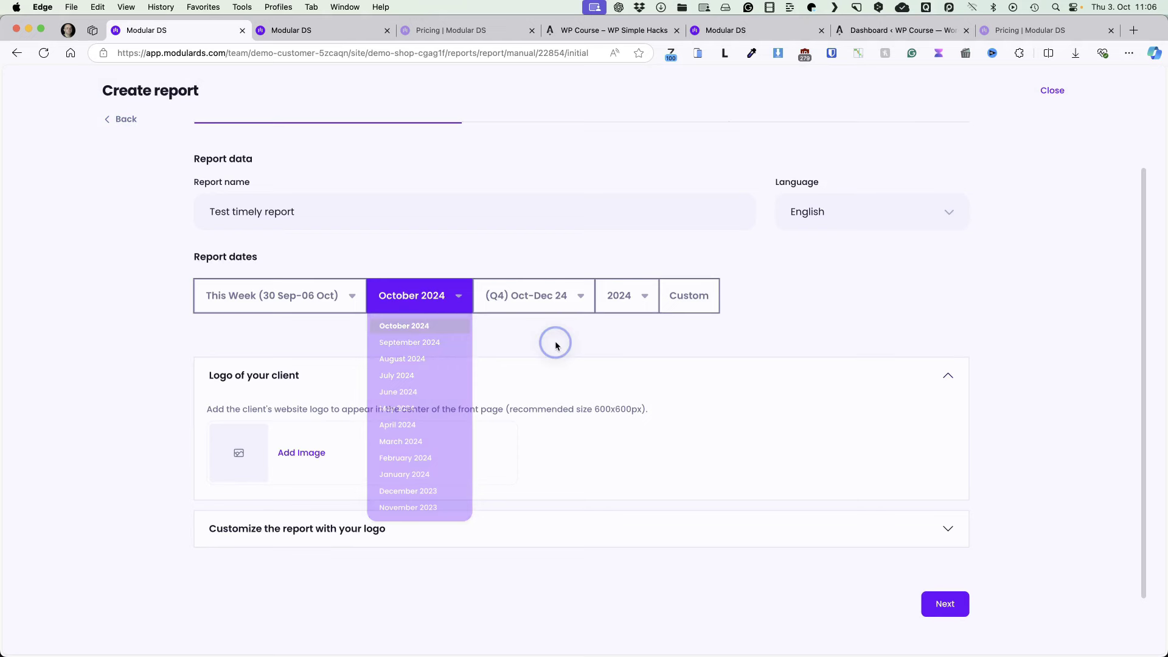
left_click(311, 304)
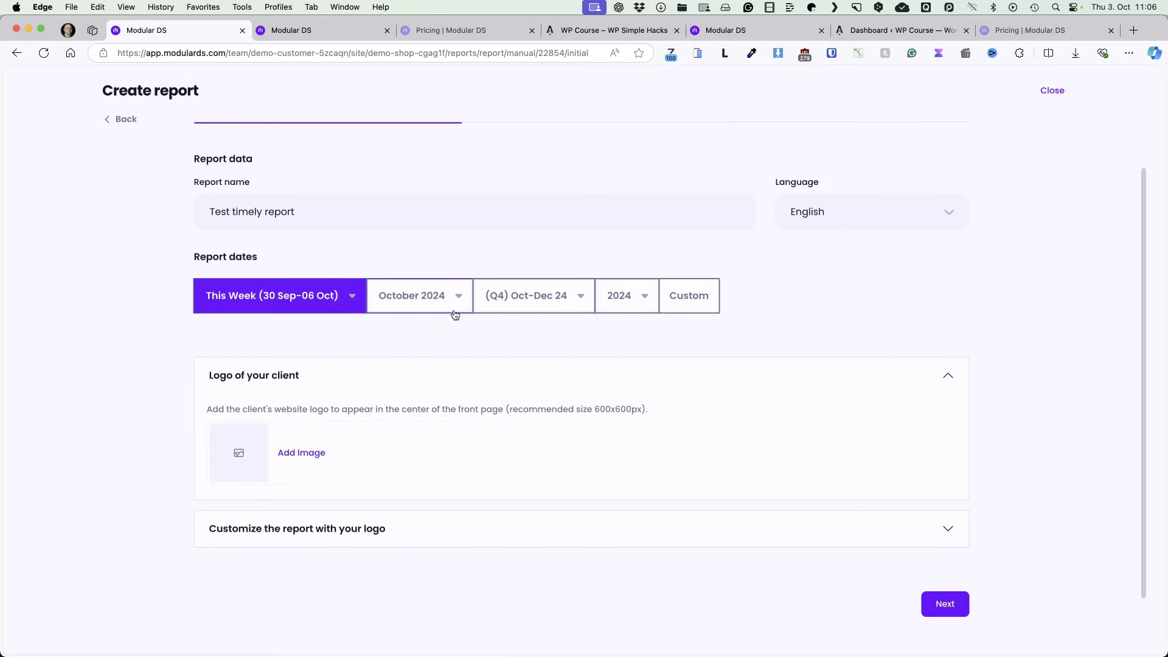
scroll(722, 360, "down", 1)
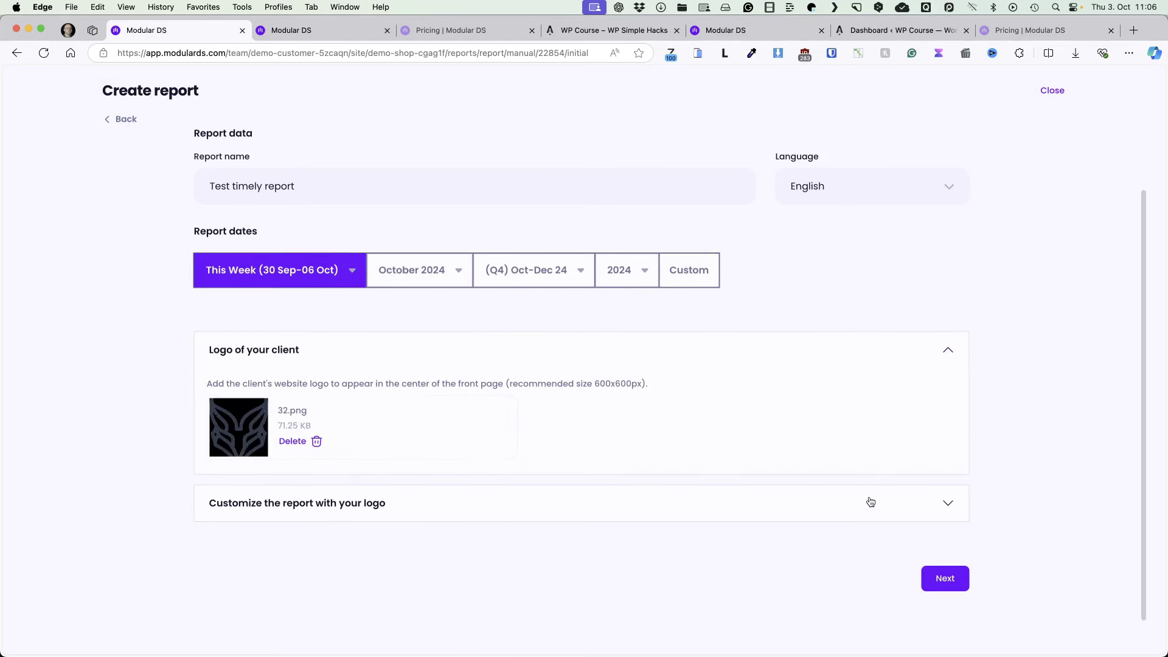
Add your own branding logo image to the timely report
left_click(948, 503)
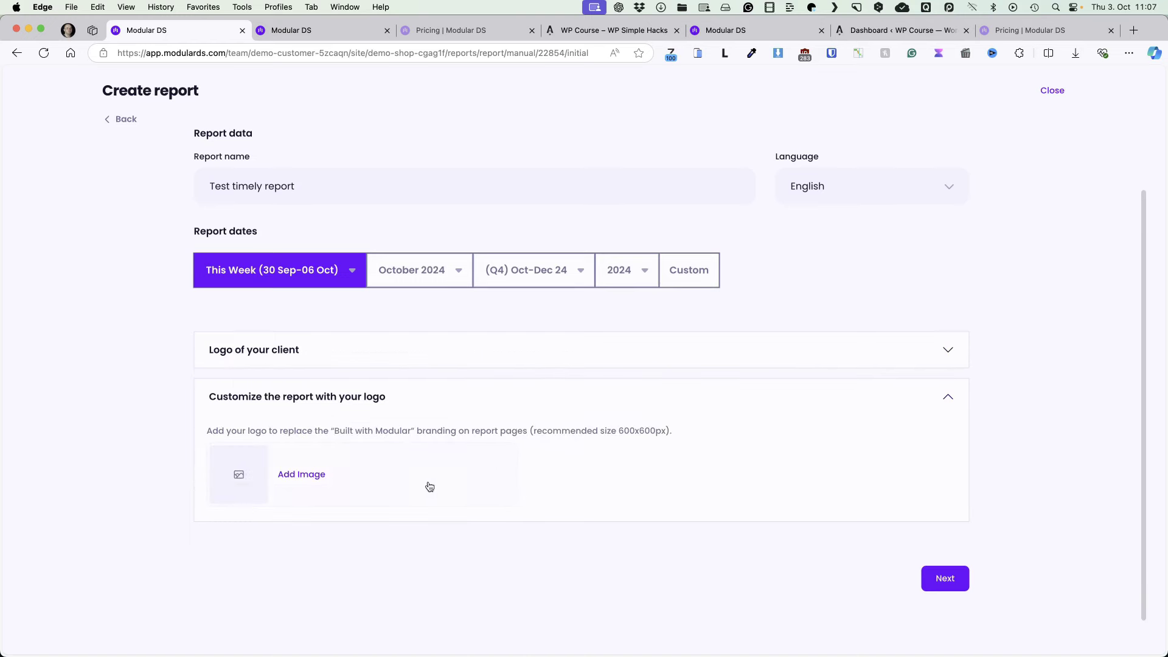
left_click(301, 473)
left_click(704, 416)
Write the introduction and an annotation message, then generate the report
left_click(954, 580)
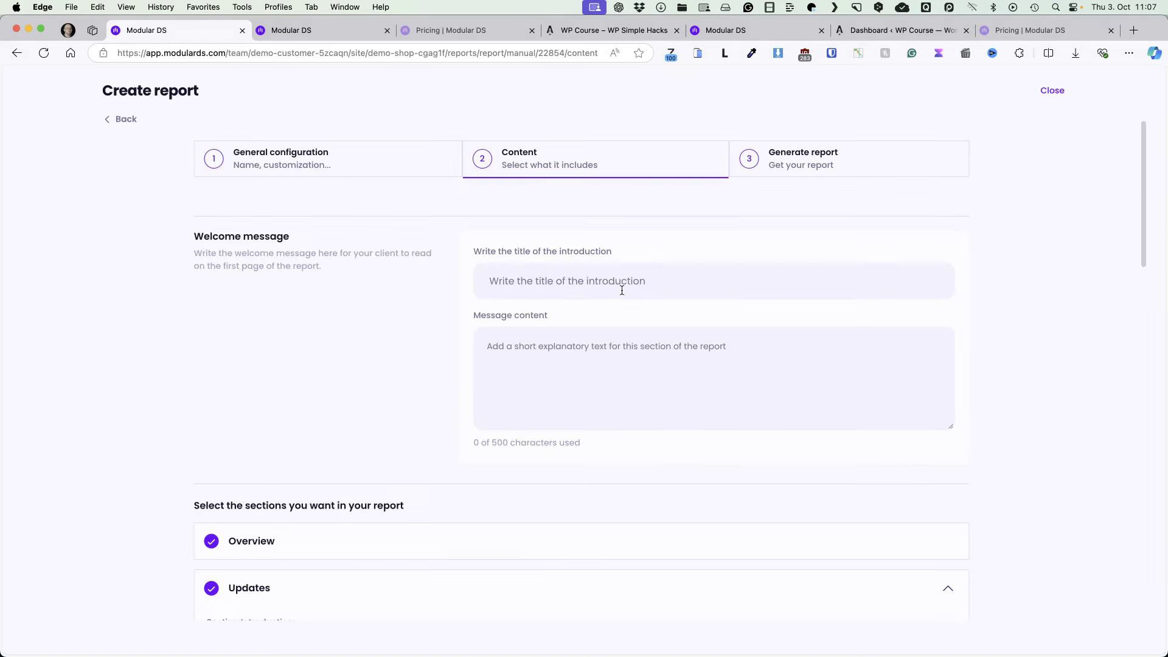
left_click(616, 281)
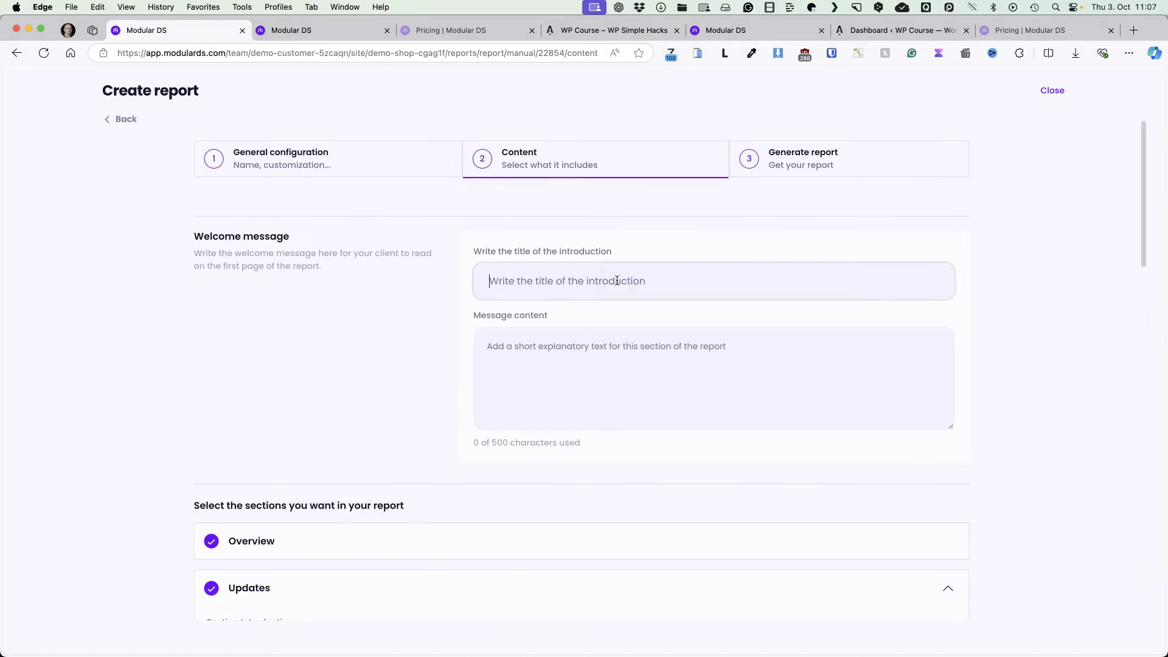
scroll(585, 365, "down", 10)
scroll(499, 428, "down", 3)
left_click(544, 347)
type("This is annotation")
left_click(559, 424)
type("Pharetra cum egestas orci venenatis class mattis dis, lacus curabitur fusce tortor fringilla etiam, tincidunt magna duis vulputate erat sagittis.")
scroll(581, 380, "down", 3)
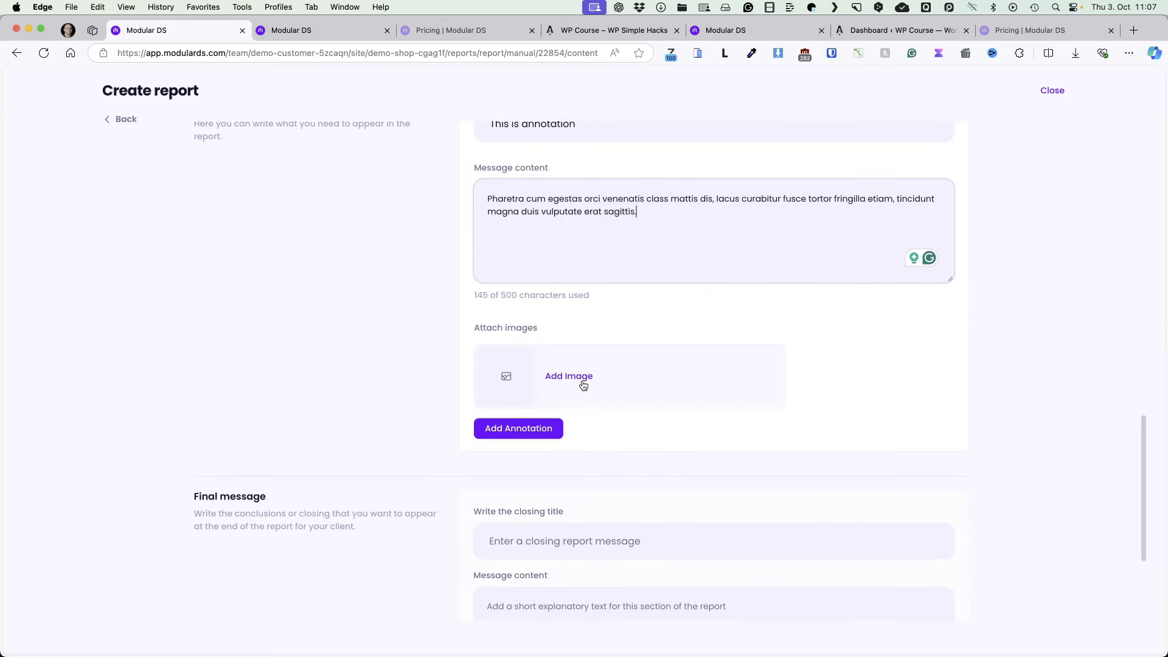
scroll(600, 379, "down", 2)
left_click(910, 598)
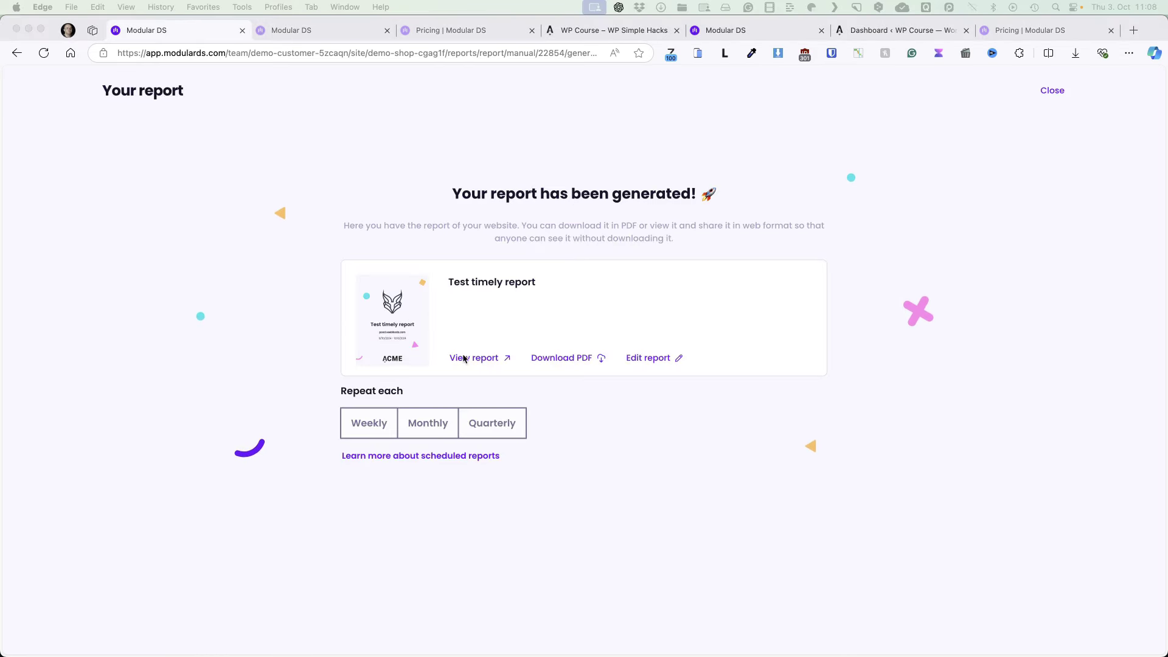
View the generated 'Test timely report', then close it to return to Demo shop's Reports list
left_click(474, 358)
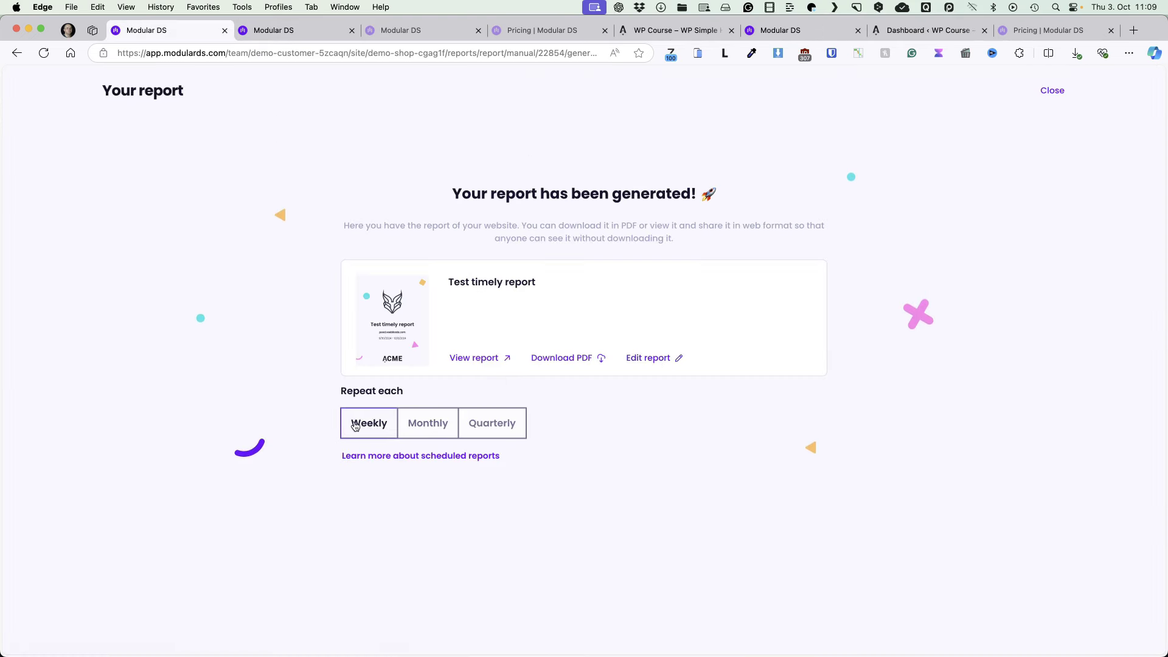
left_click(427, 429)
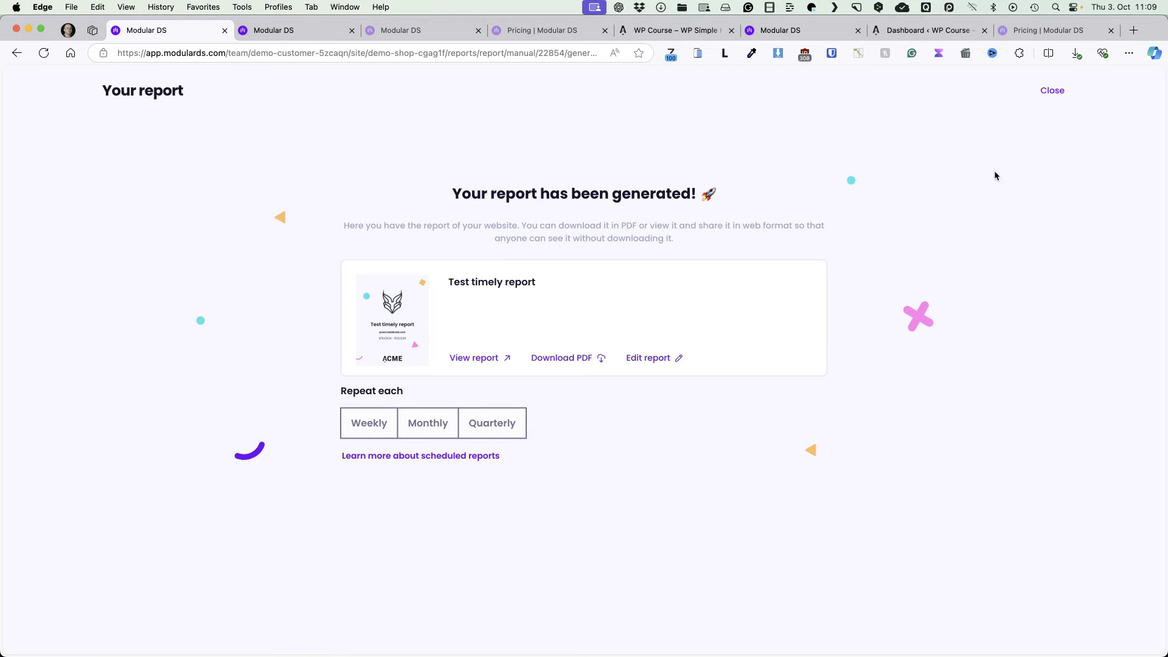
left_click(1051, 90)
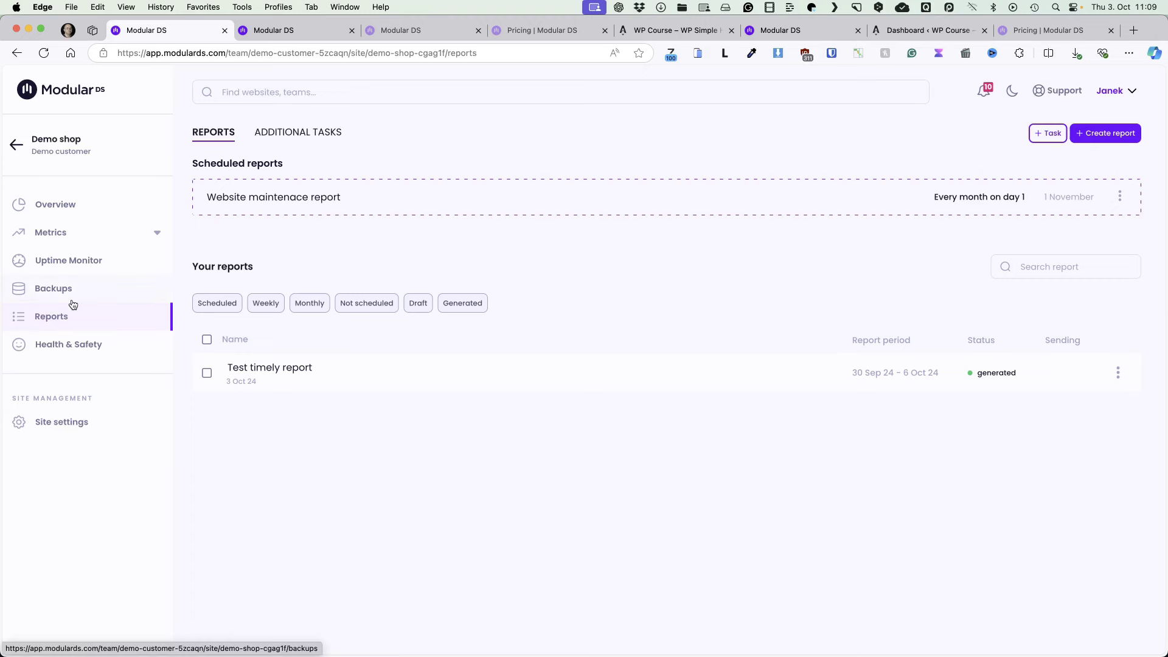
Download the Demo shop's automatic backup as seven files and view its Database contents
left_click(48, 287)
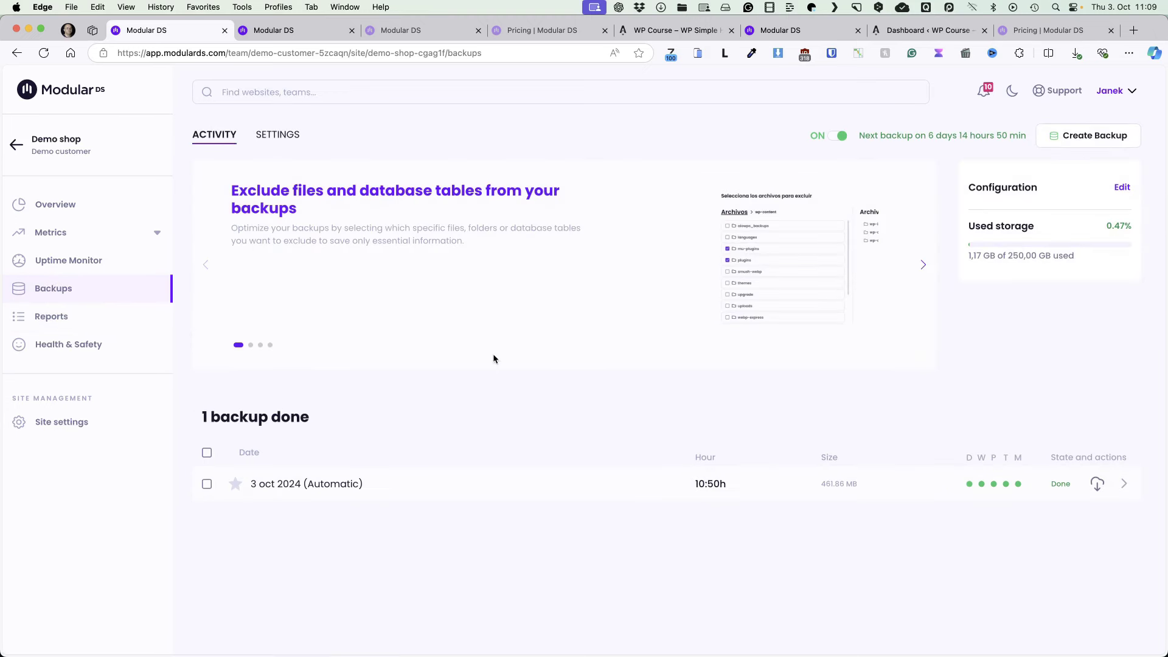
left_click(1098, 484)
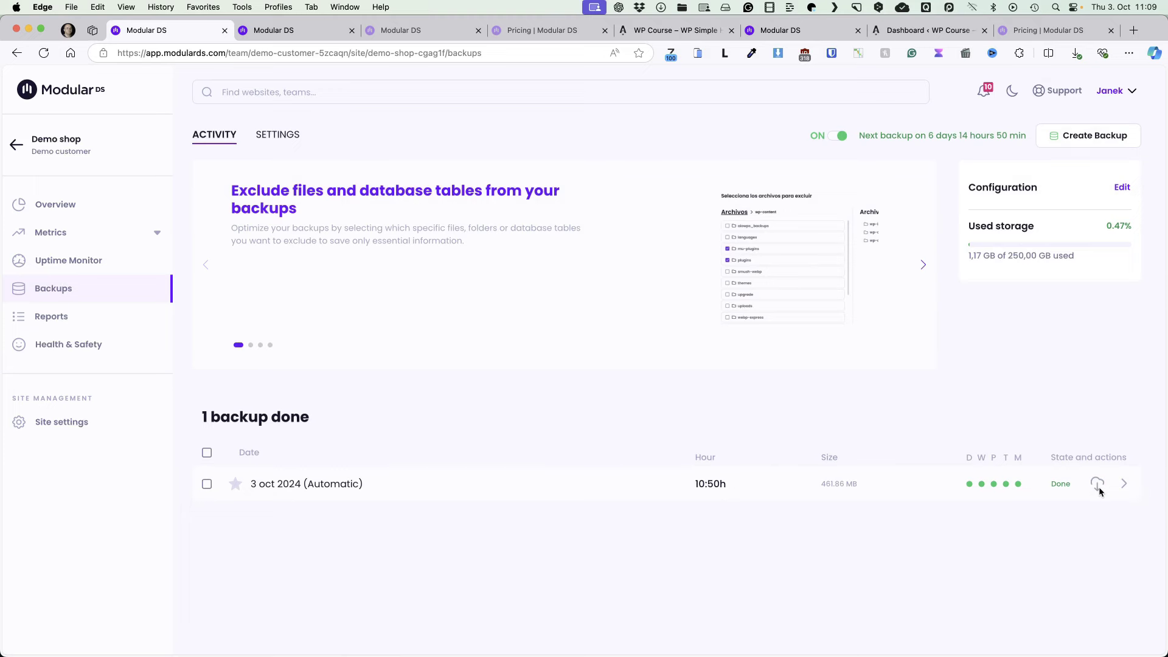
left_click(844, 469)
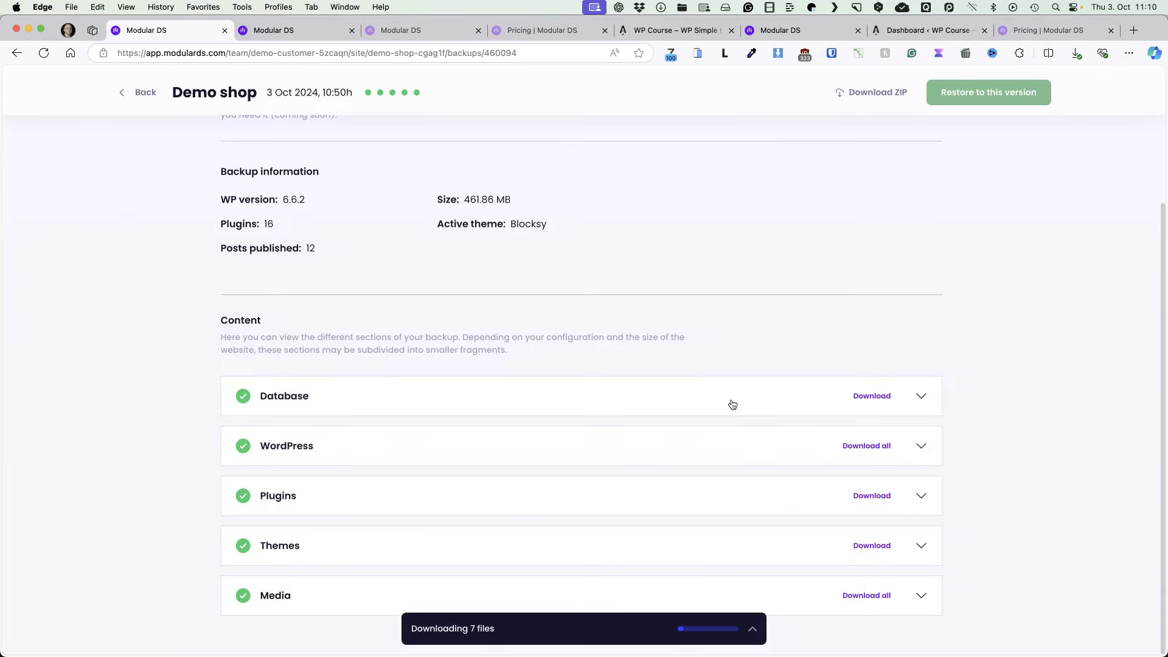
left_click(922, 394)
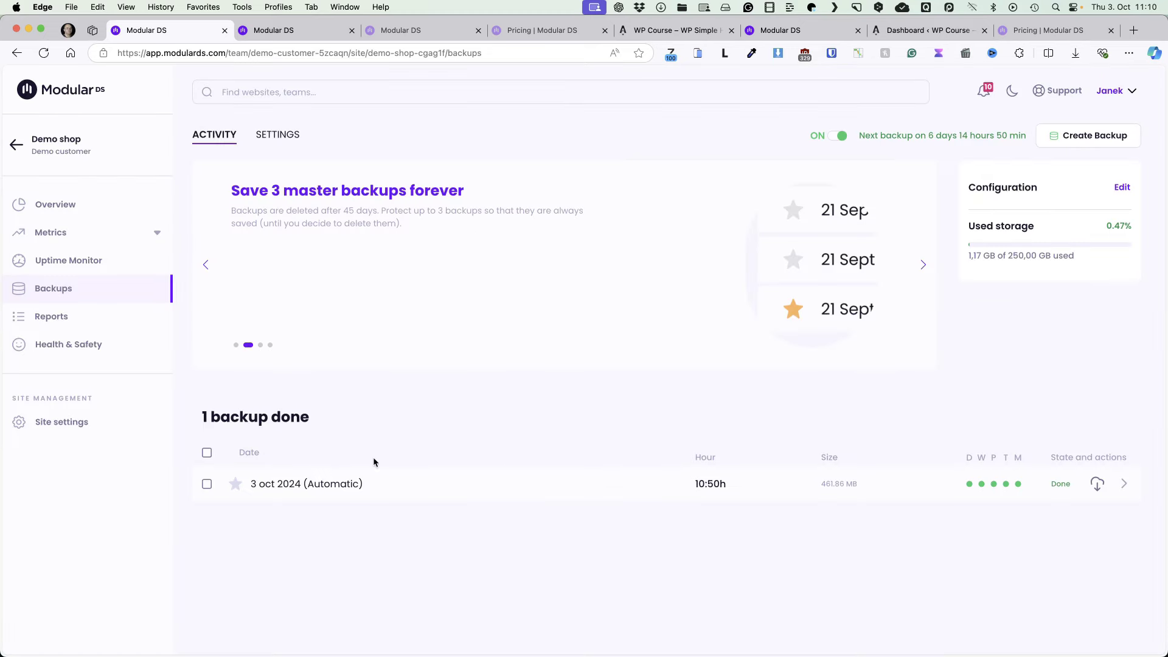
left_click(332, 484)
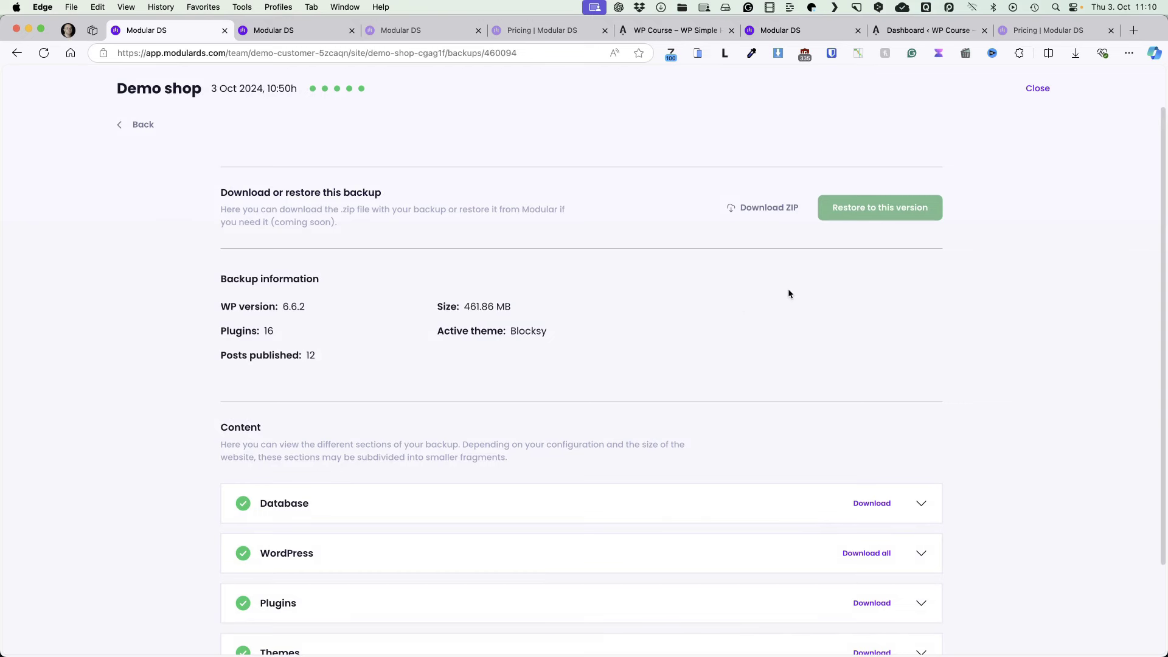
scroll(710, 331, "down", 2)
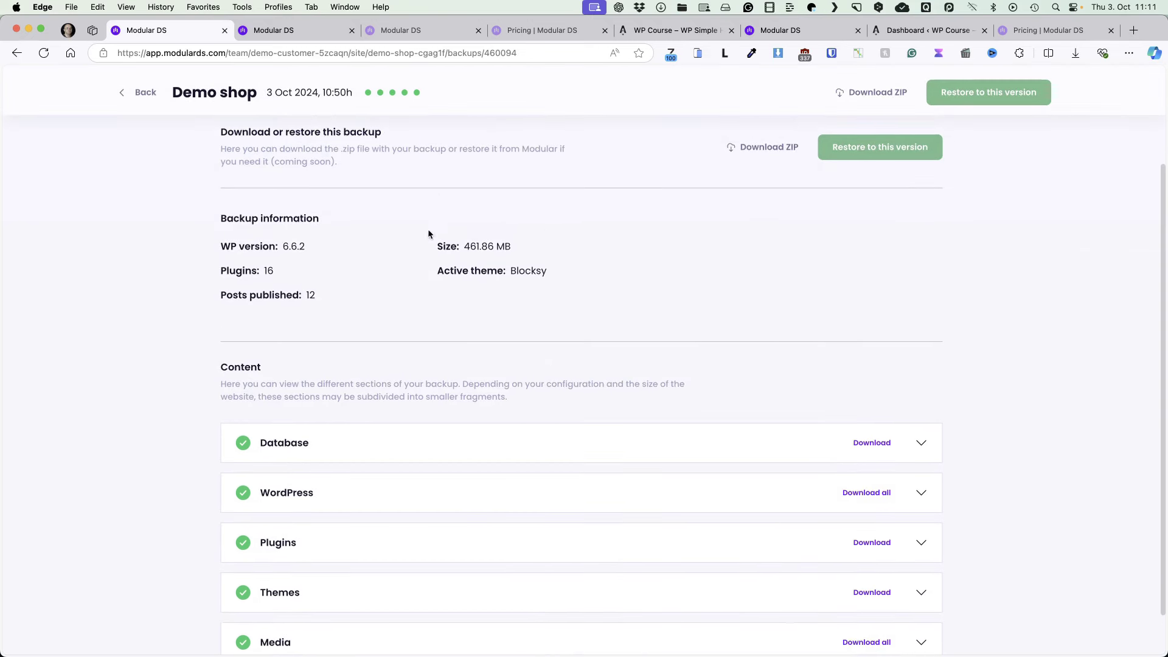
scroll(560, 386, "down", 1)
Inspect the 3 Oct backup's Database and WordPress sections, then show the backup settings
left_click(919, 399)
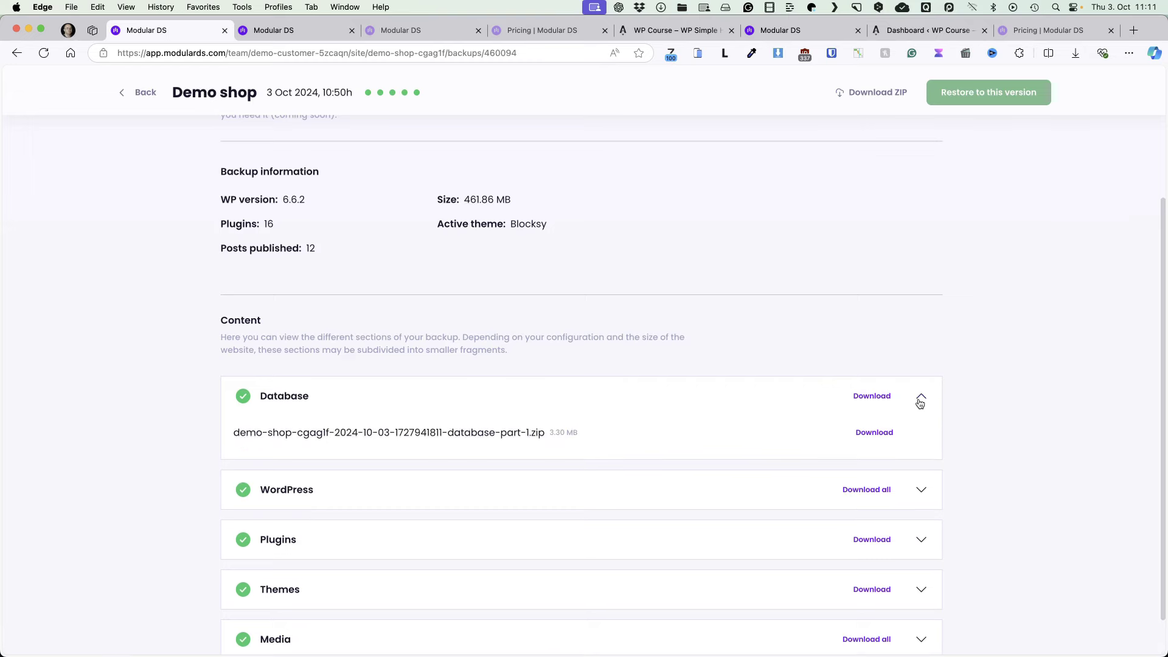
left_click(919, 400)
left_click(921, 446)
scroll(839, 418, "up", 3)
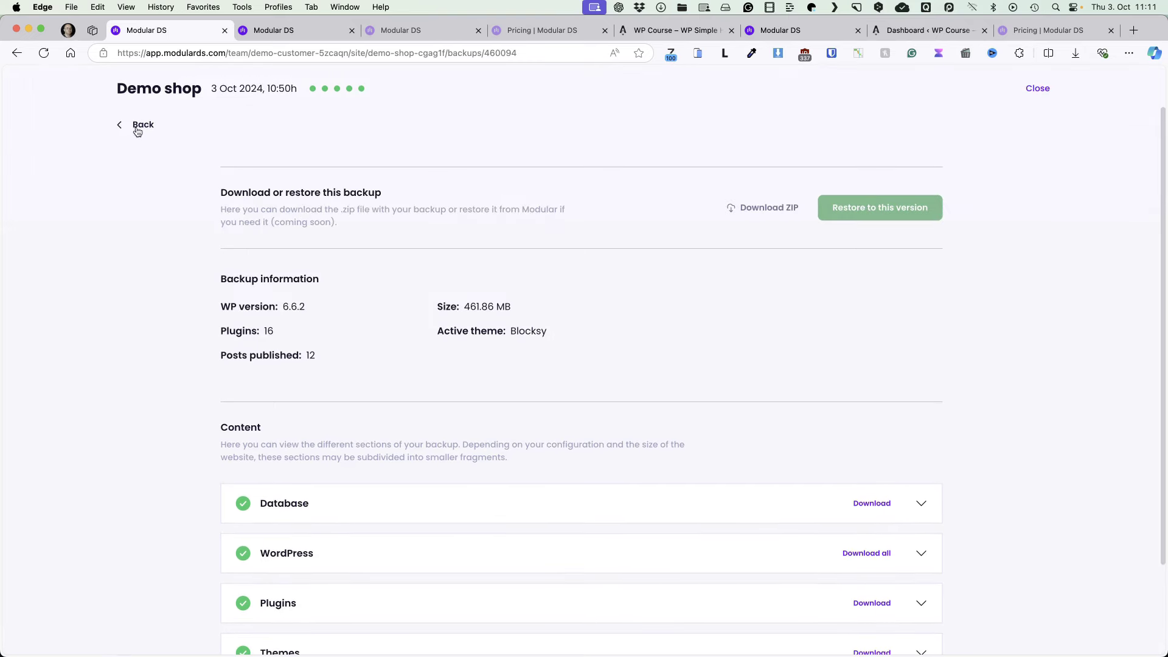
left_click(1038, 89)
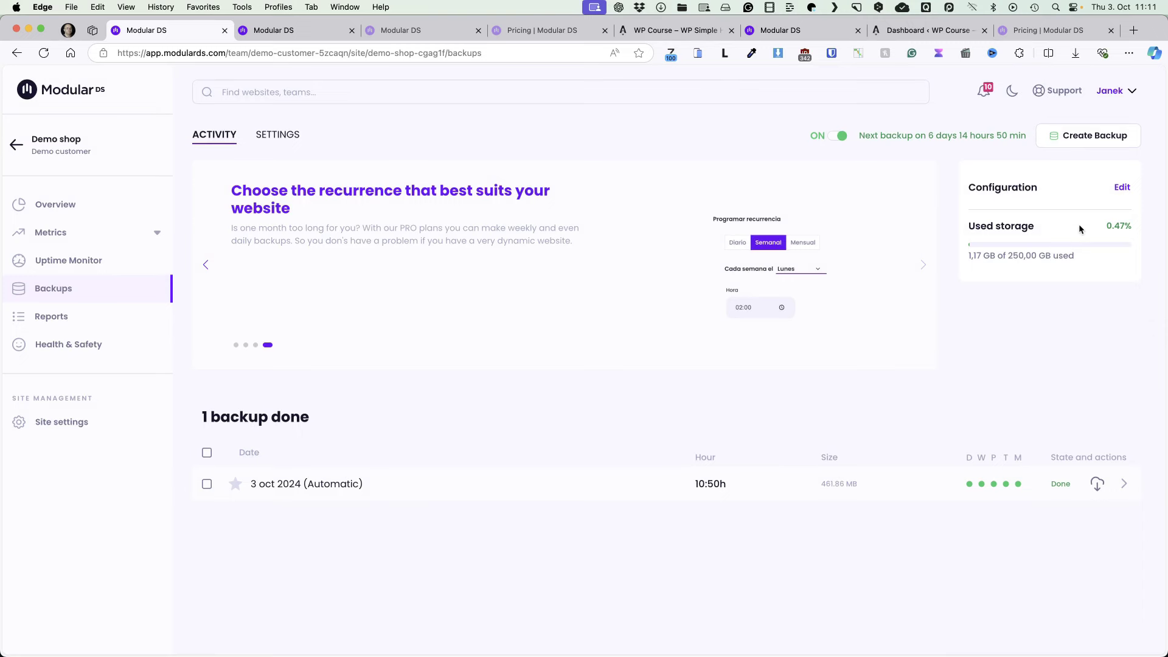
left_click(279, 135)
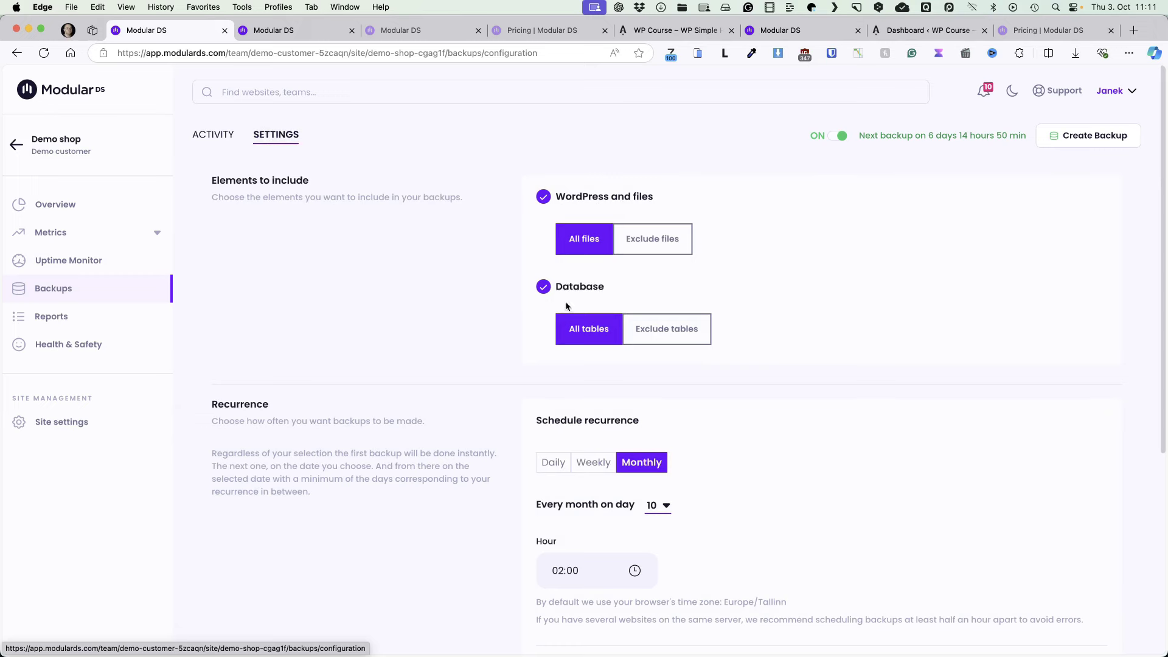
scroll(699, 410, "down", 5)
scroll(699, 410, "up", 5)
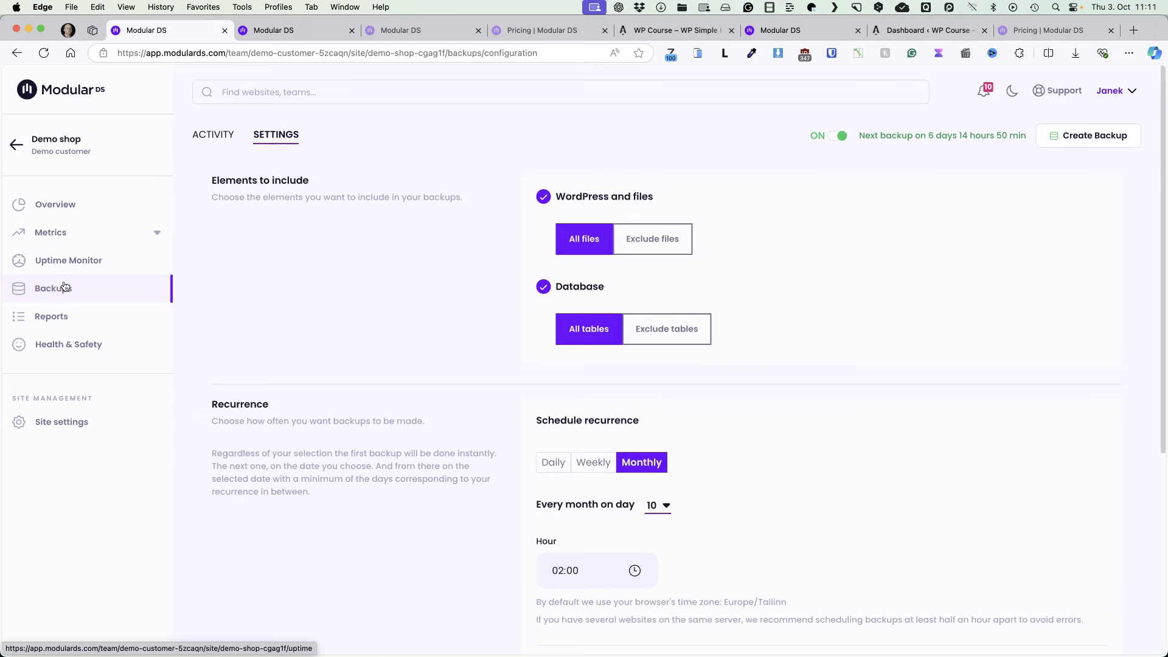
Review the Demo shop's Health & Safety checks, then return to the home dashboard
left_click(60, 344)
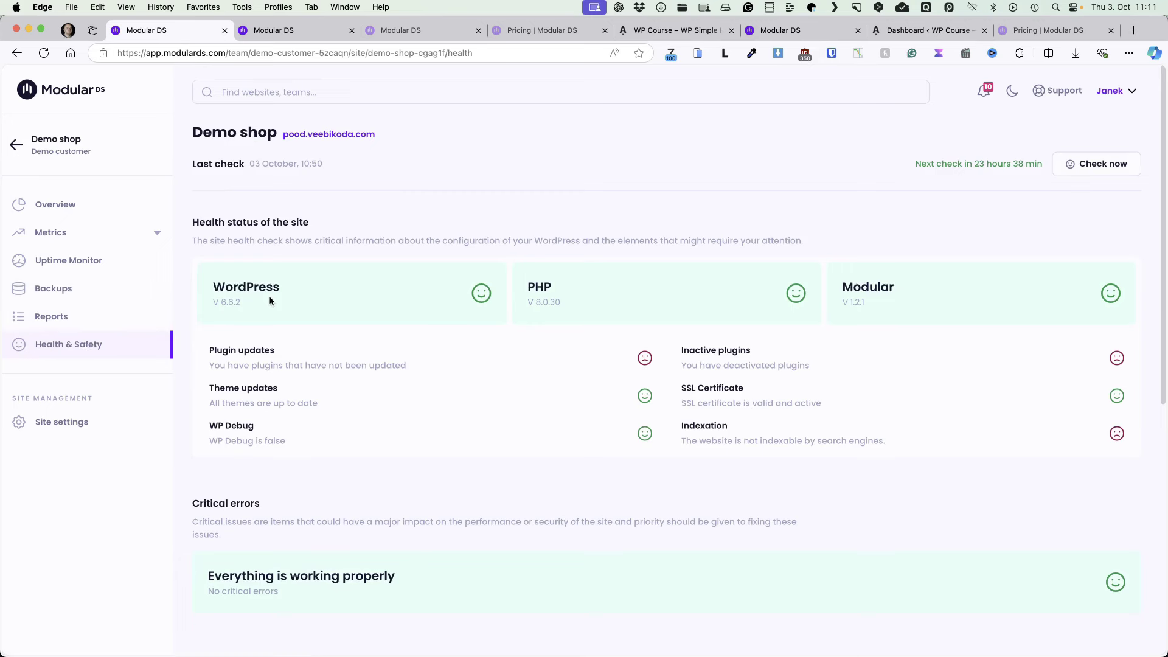
scroll(294, 298, "down", 3)
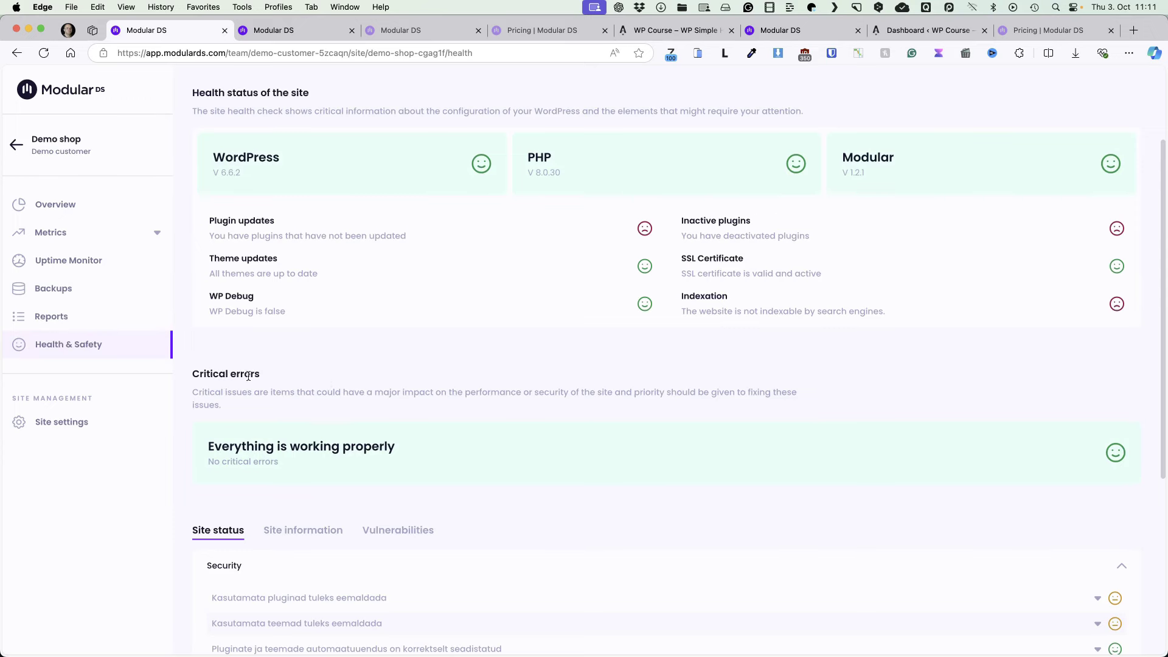
left_click(46, 91)
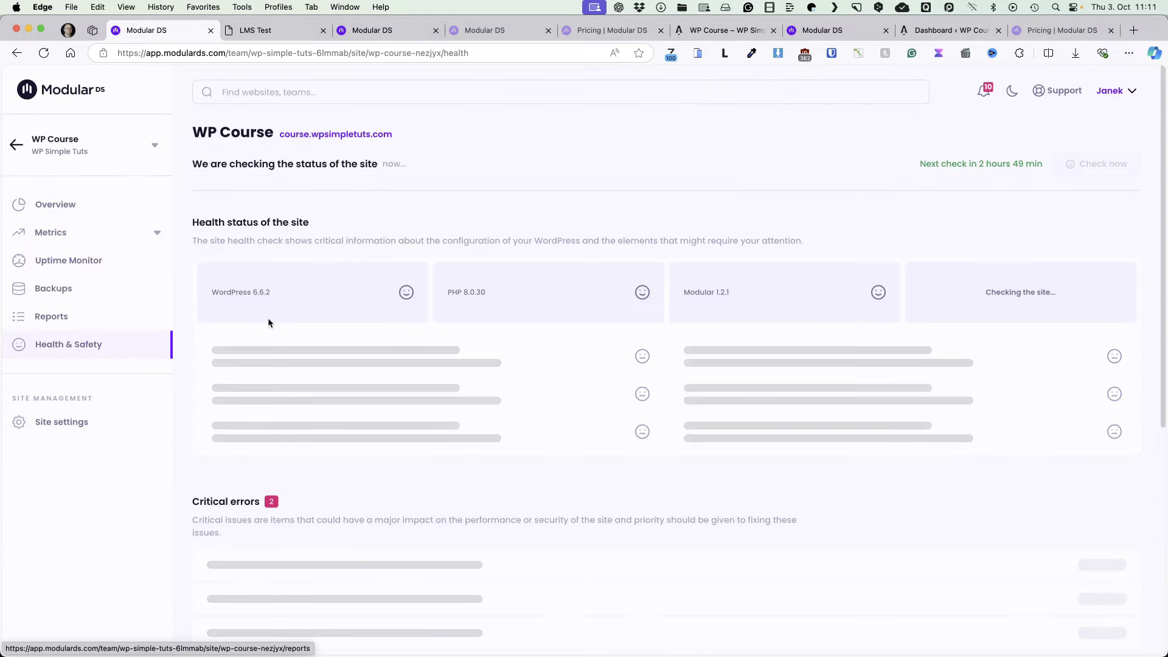
scroll(573, 383, "down", 4)
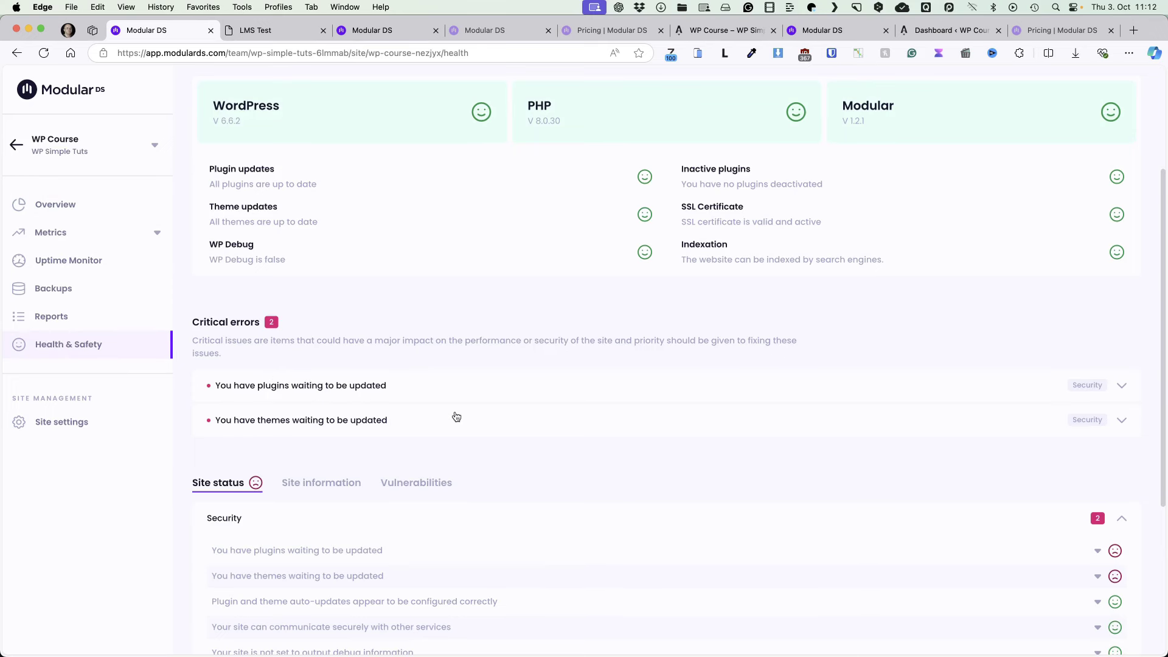
scroll(493, 421, "down", 5)
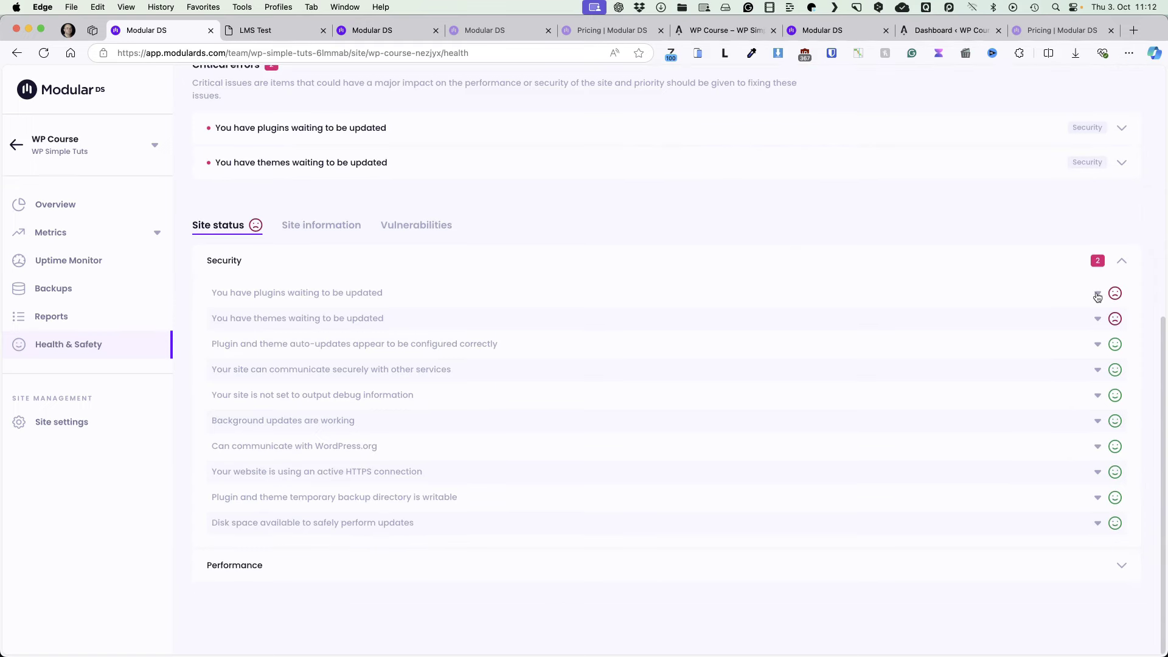
left_click(1097, 294)
left_click(1098, 294)
left_click(1125, 567)
scroll(1080, 550, "down", 3)
scroll(1064, 550, "up", 2)
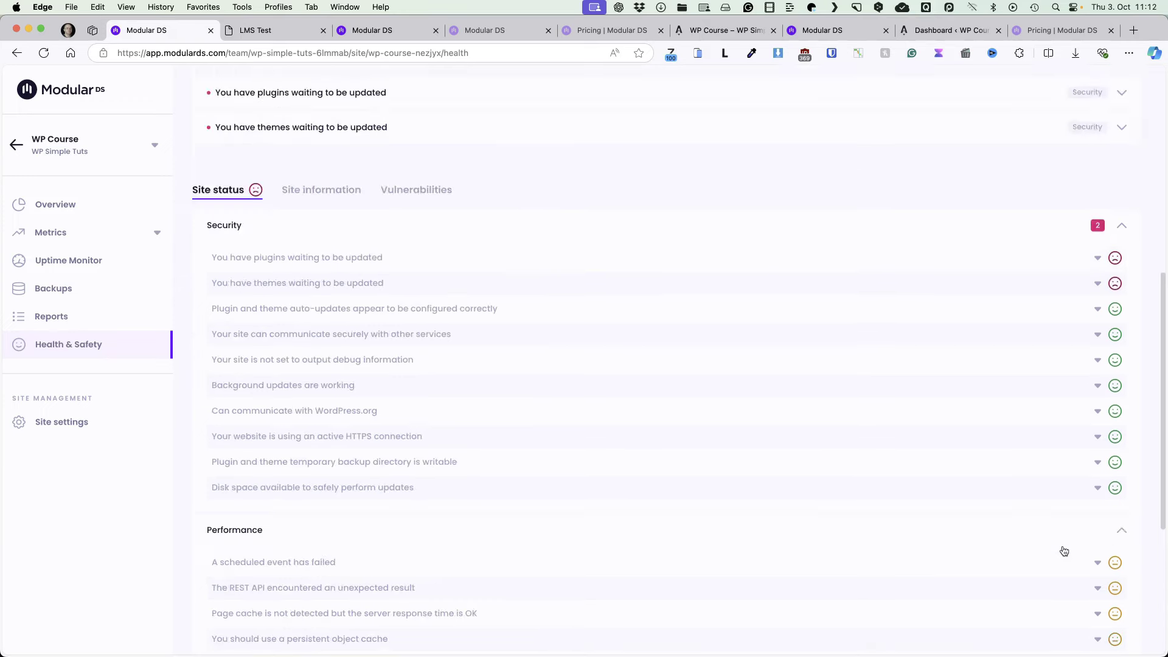
left_click(300, 372)
scroll(439, 390, "down", 1)
scroll(442, 388, "down", 2)
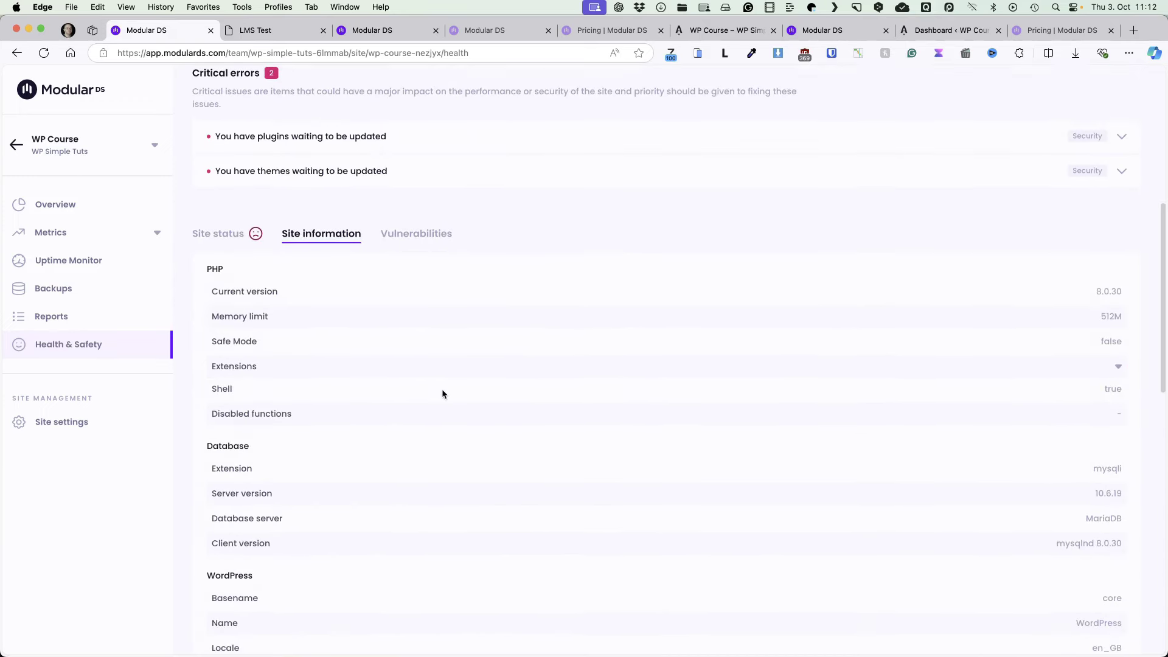
scroll(559, 412, "down", 2)
scroll(559, 412, "up", 5)
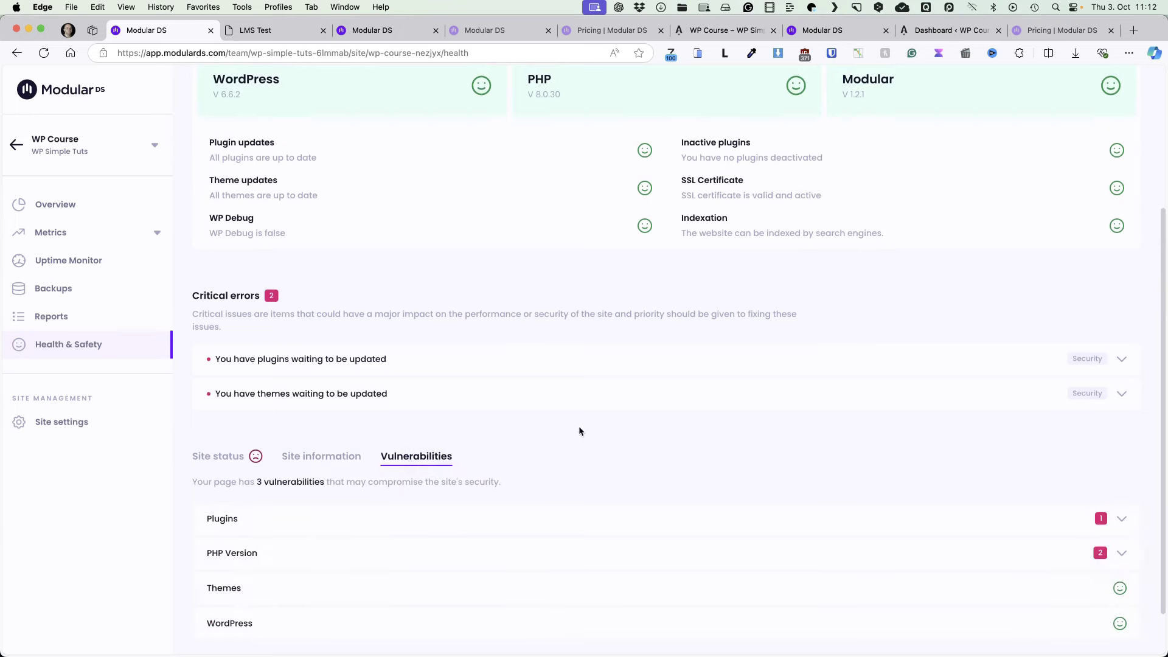
scroll(579, 426, "down", 2)
left_click(48, 91)
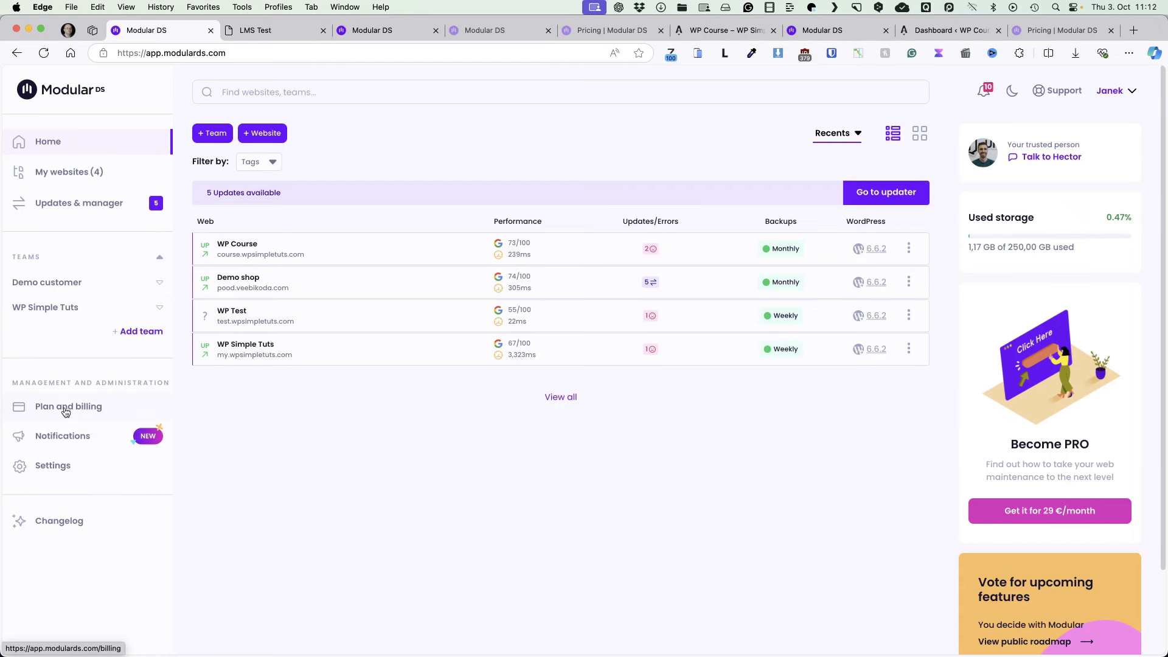
Start a new notification setting with website backup, website down and SSL alerts off
left_click(59, 436)
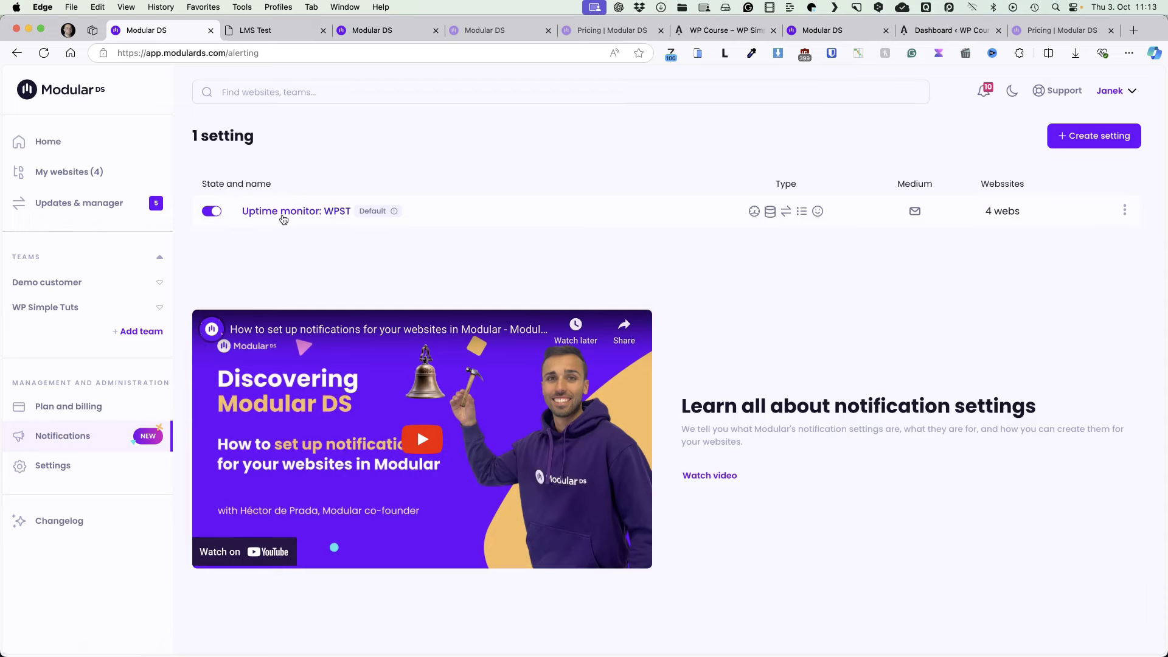
left_click(1112, 135)
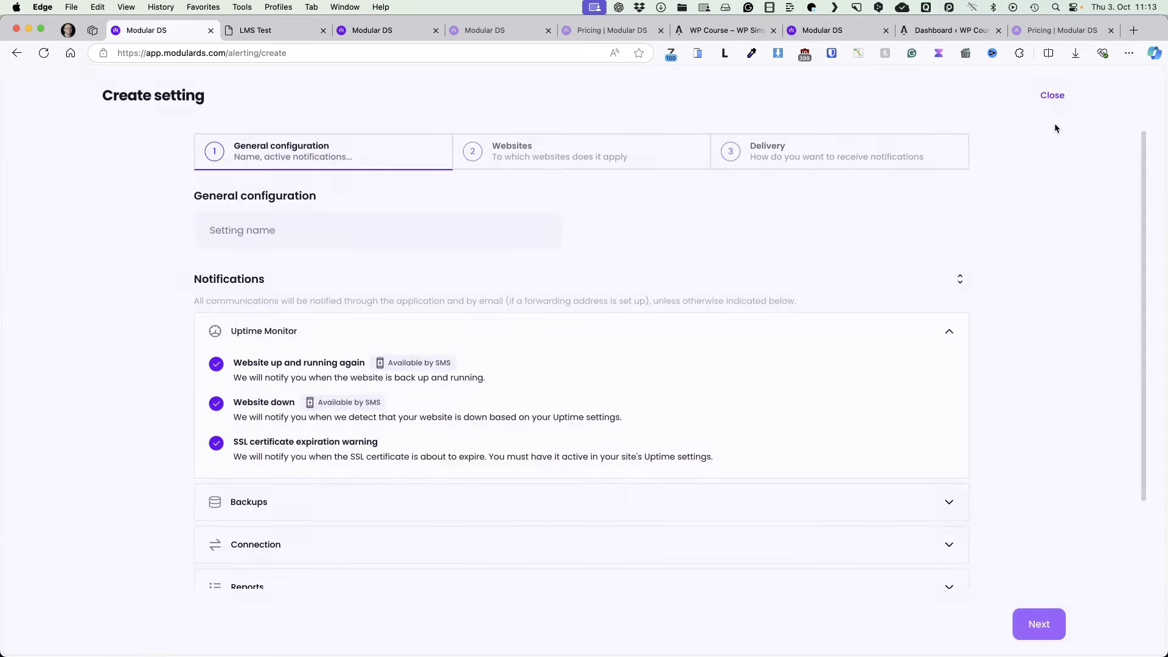
type("Backup failed")
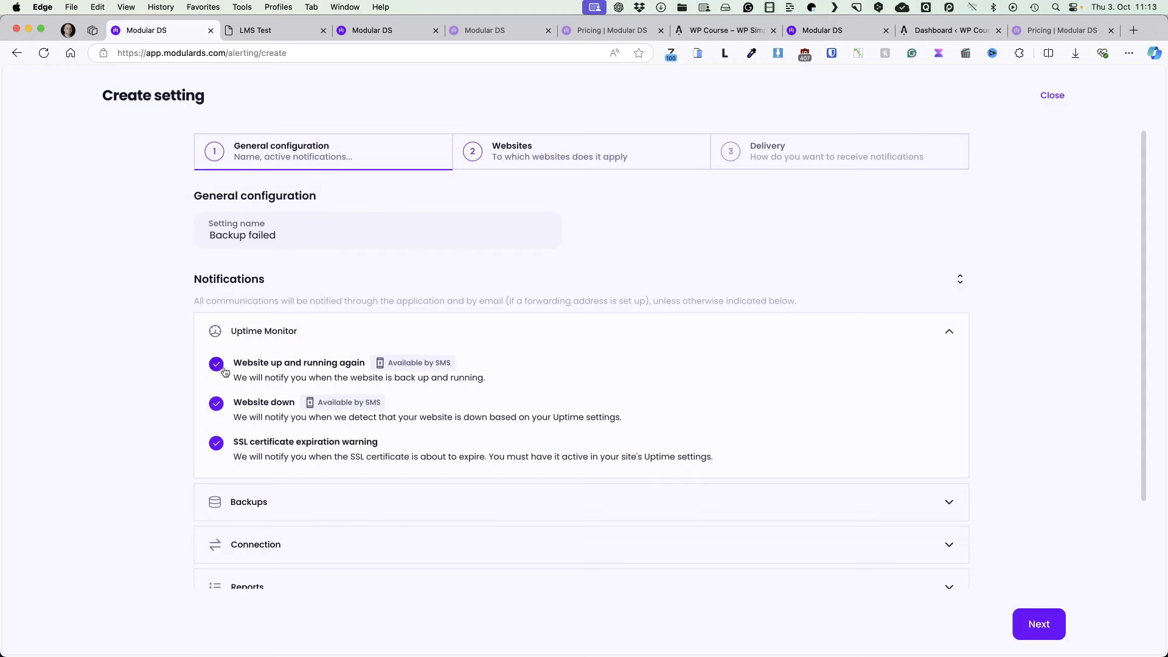
left_click(216, 363)
left_click(215, 403)
left_click(215, 442)
Review the backup, connection, report and vulnerability alert options, then continue to website selection
left_click(949, 331)
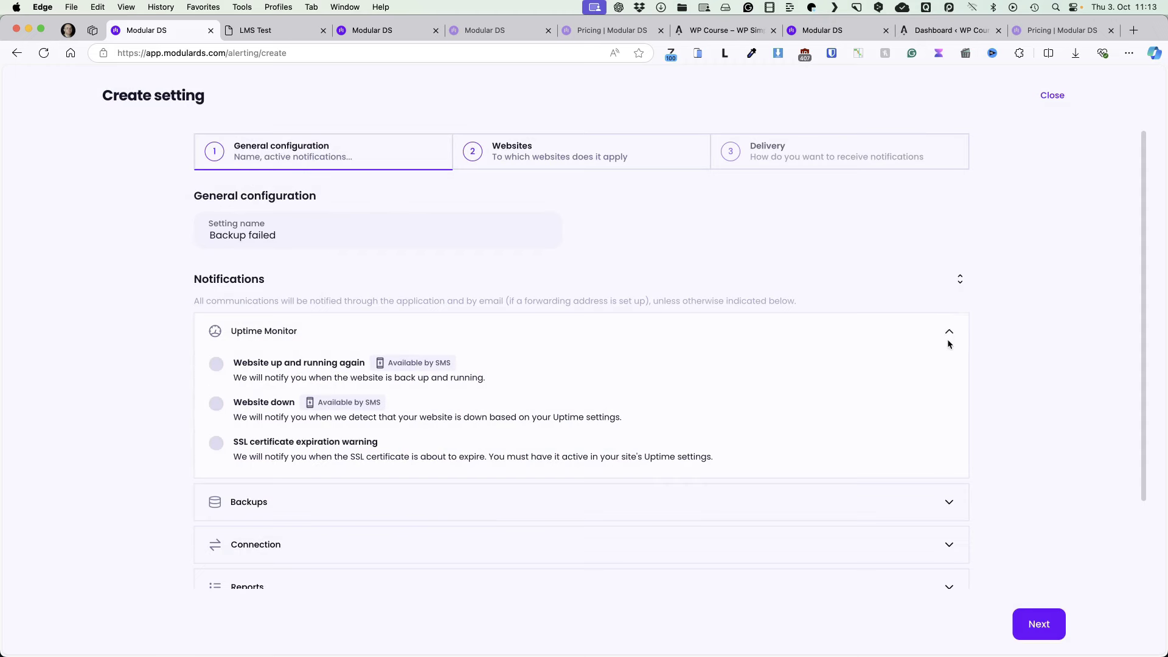
left_click(949, 502)
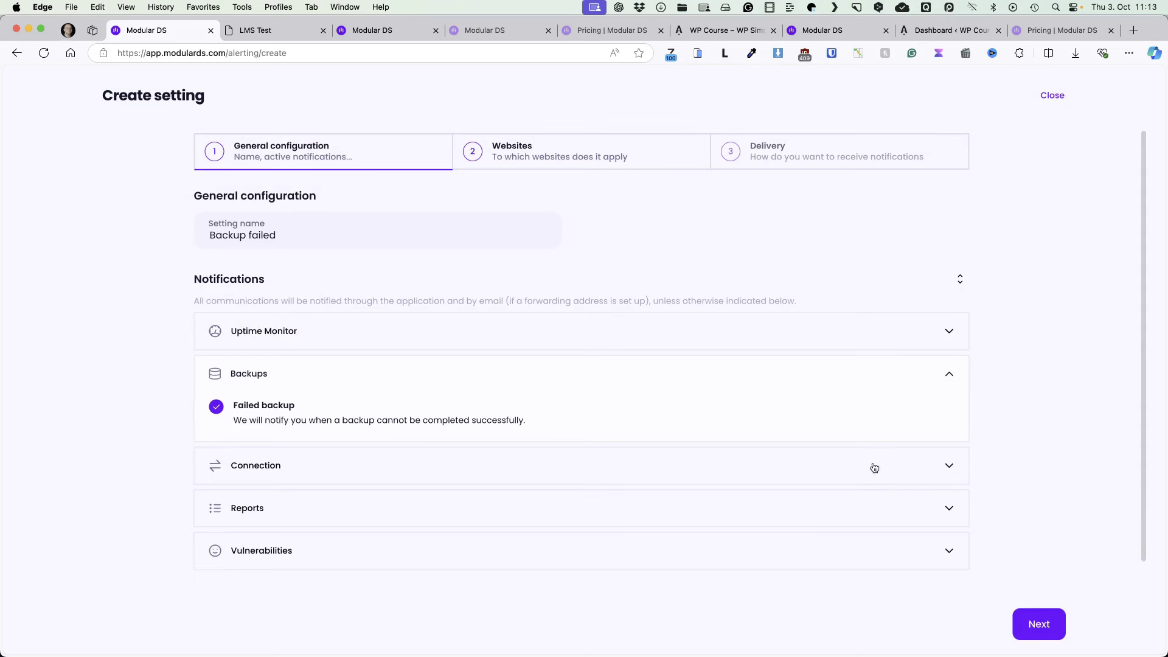
left_click(949, 466)
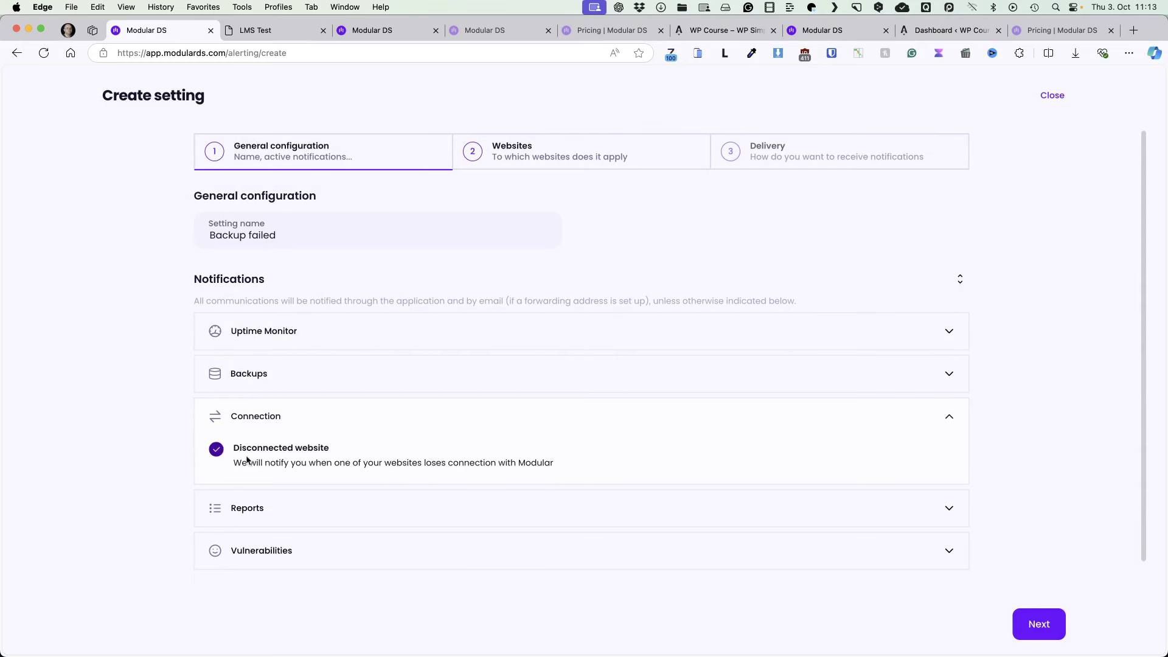
left_click(958, 508)
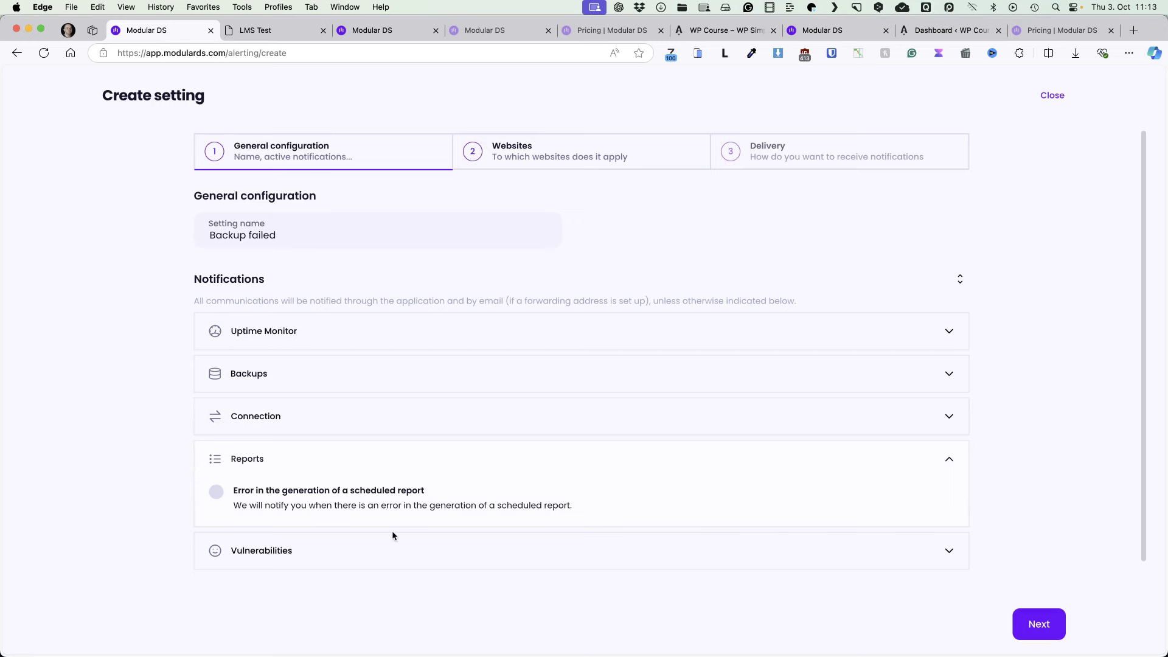
left_click(940, 550)
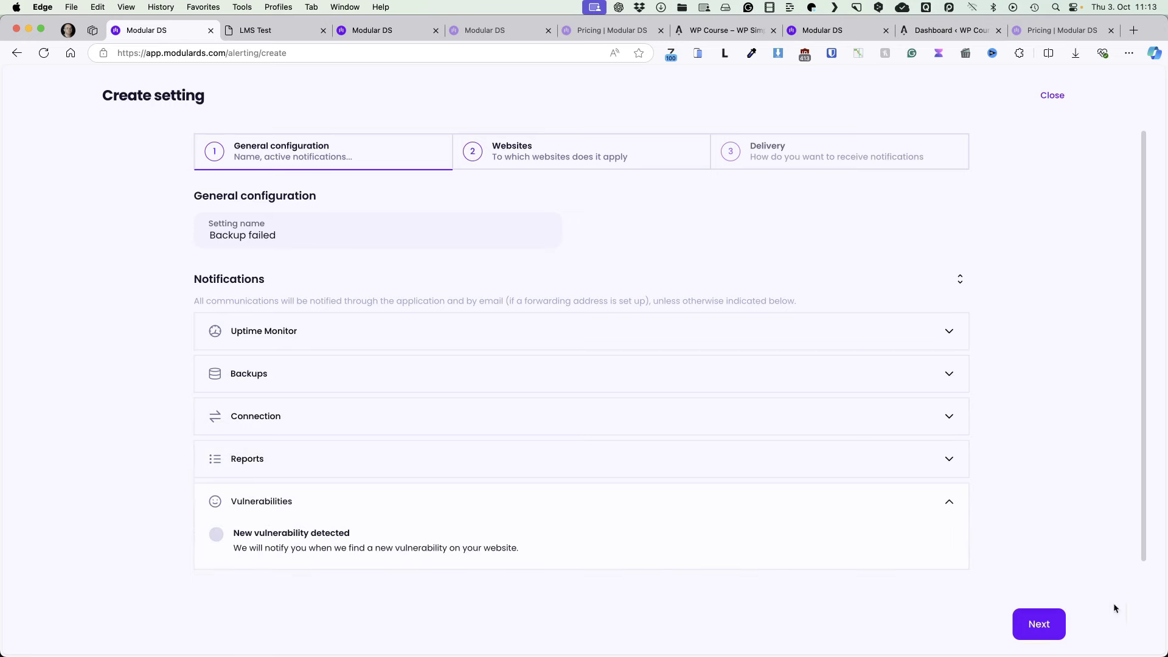
left_click(1039, 624)
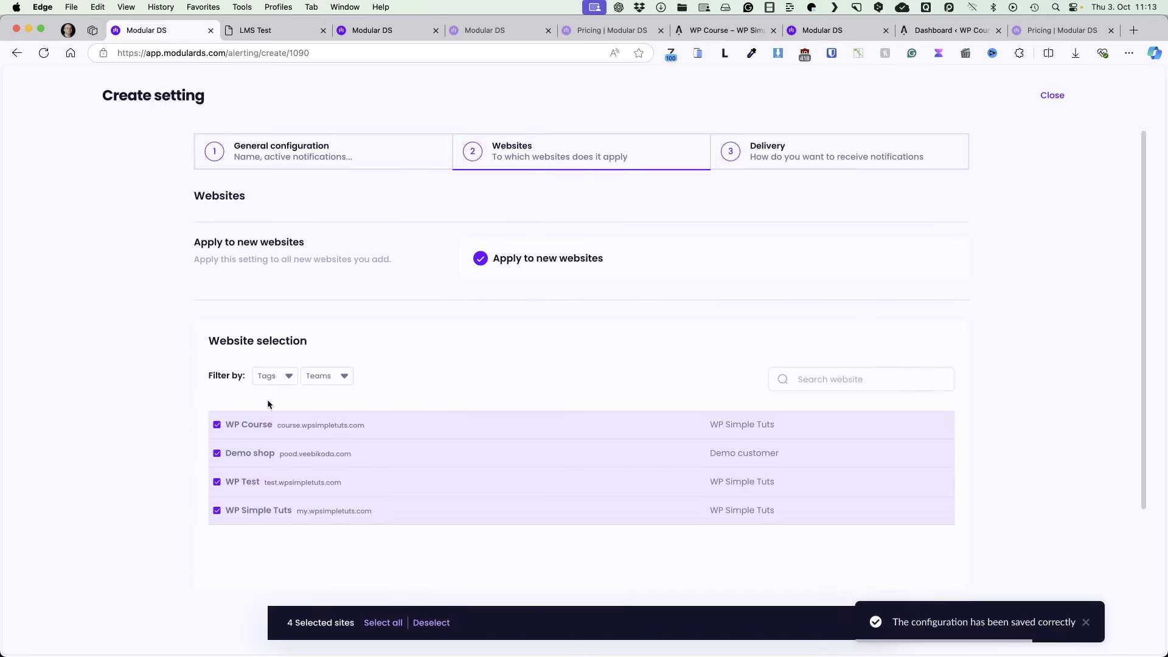
scroll(979, 361, "down", 1)
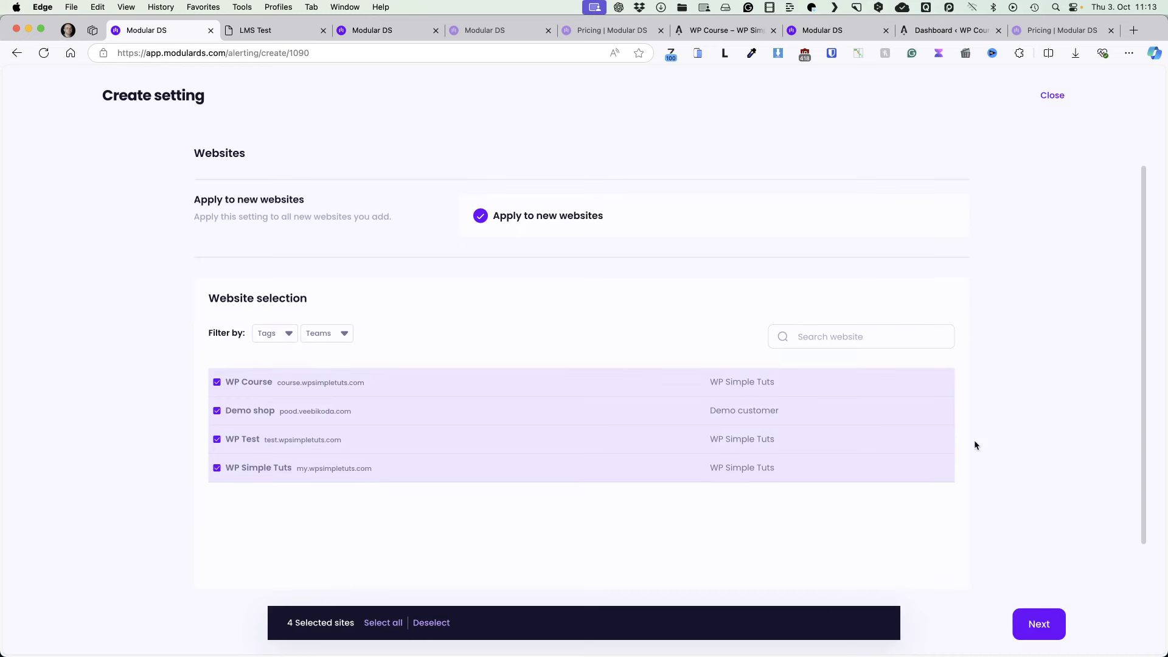
Add the 'info' email address as recipient, leave SMS off, and save the notification setting
left_click(1038, 624)
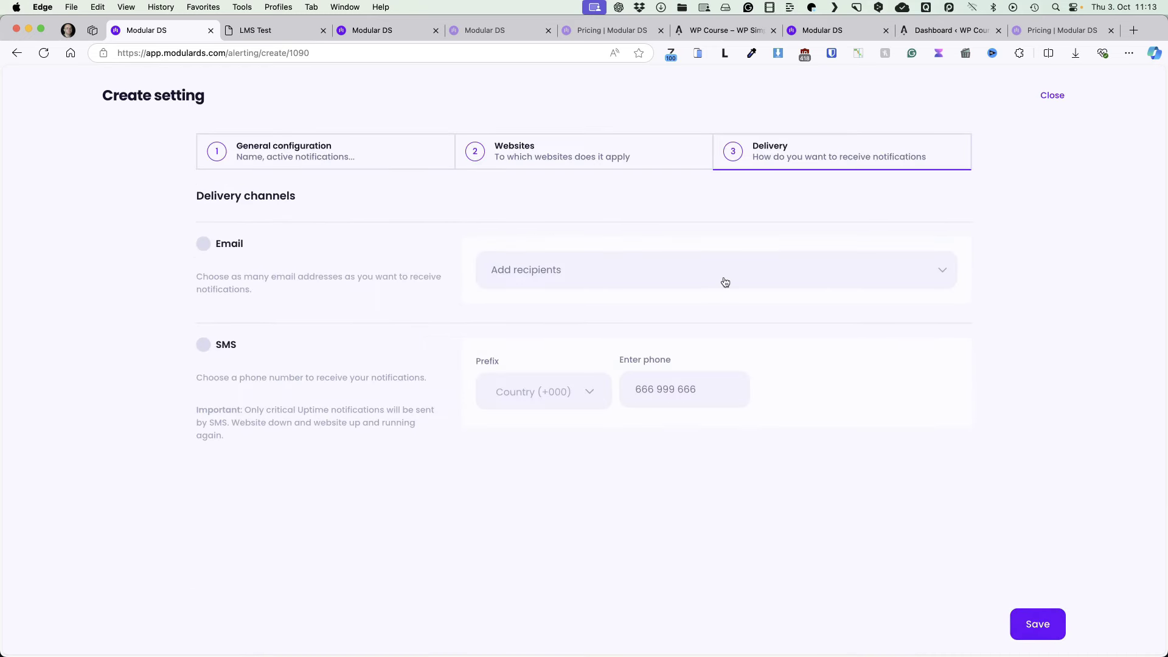
left_click(628, 263)
type("info")
key("Return")
left_click(203, 349)
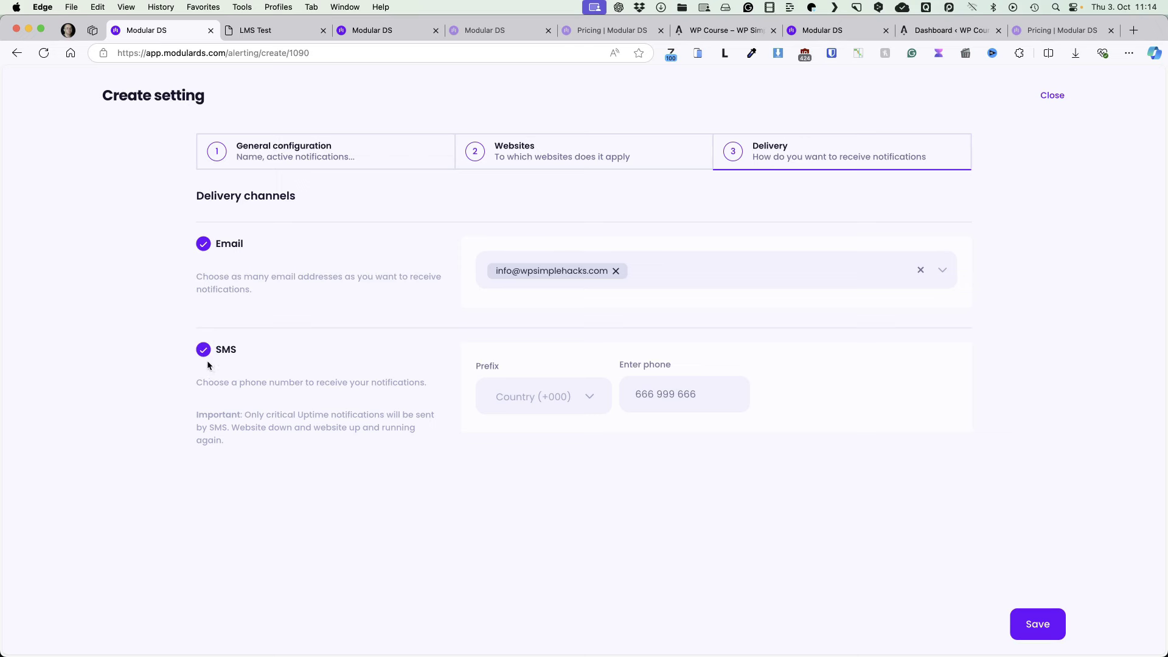
left_click(204, 351)
left_click(1048, 627)
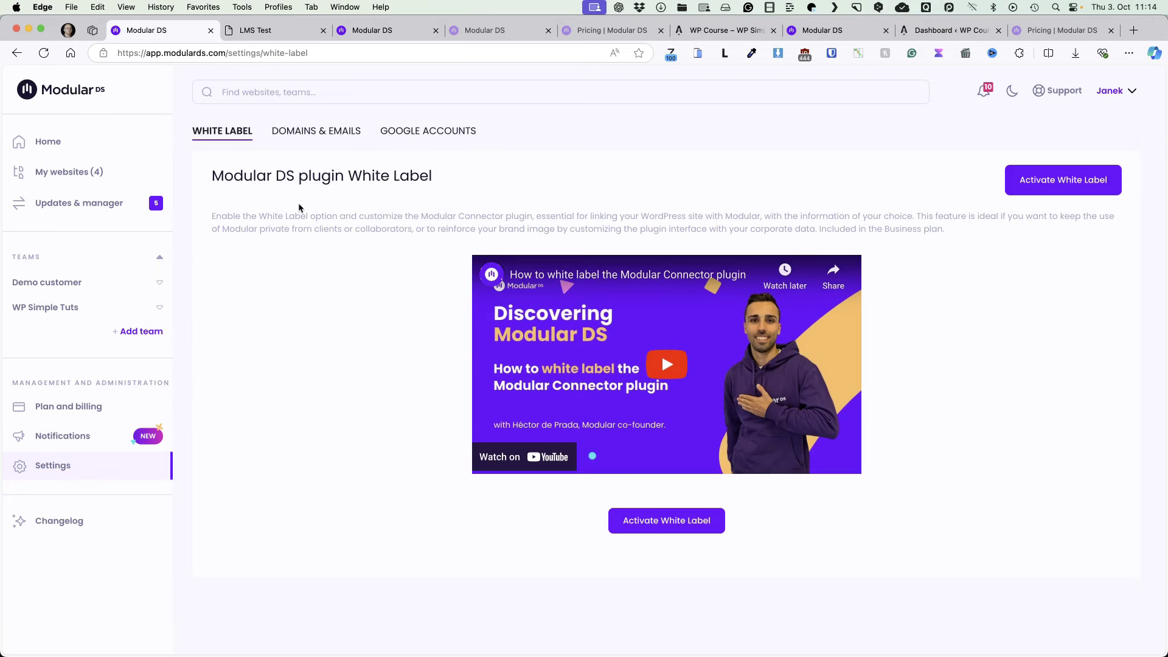
Check the connector plugin's current description in the WordPress plugins list
left_click(269, 31)
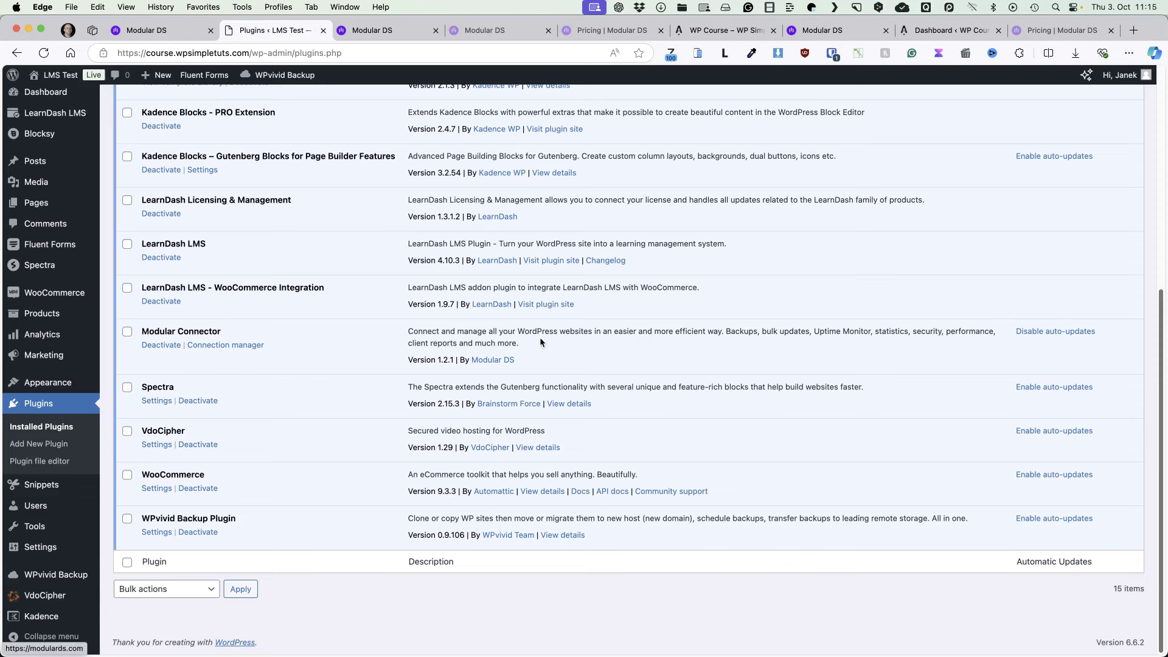
left_click_drag(537, 336, 413, 332)
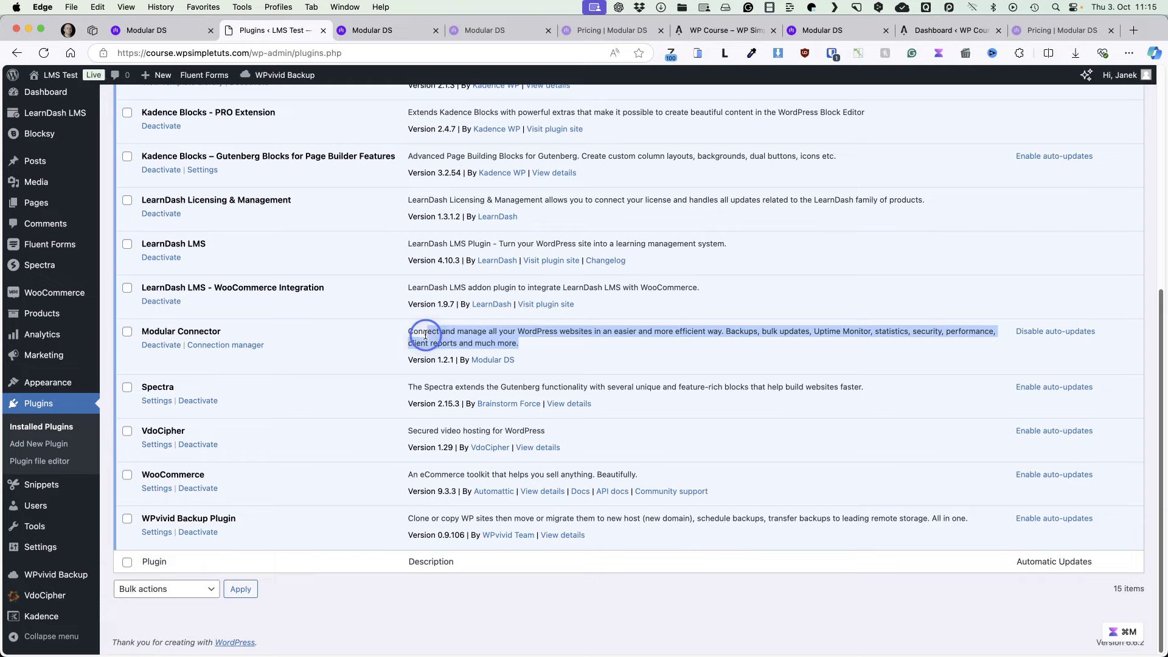
left_click(156, 30)
Activate White Label, naming the connector 'WPSH Updates Connector' by WP Simple Hacks with its URL, and save
left_click(652, 519)
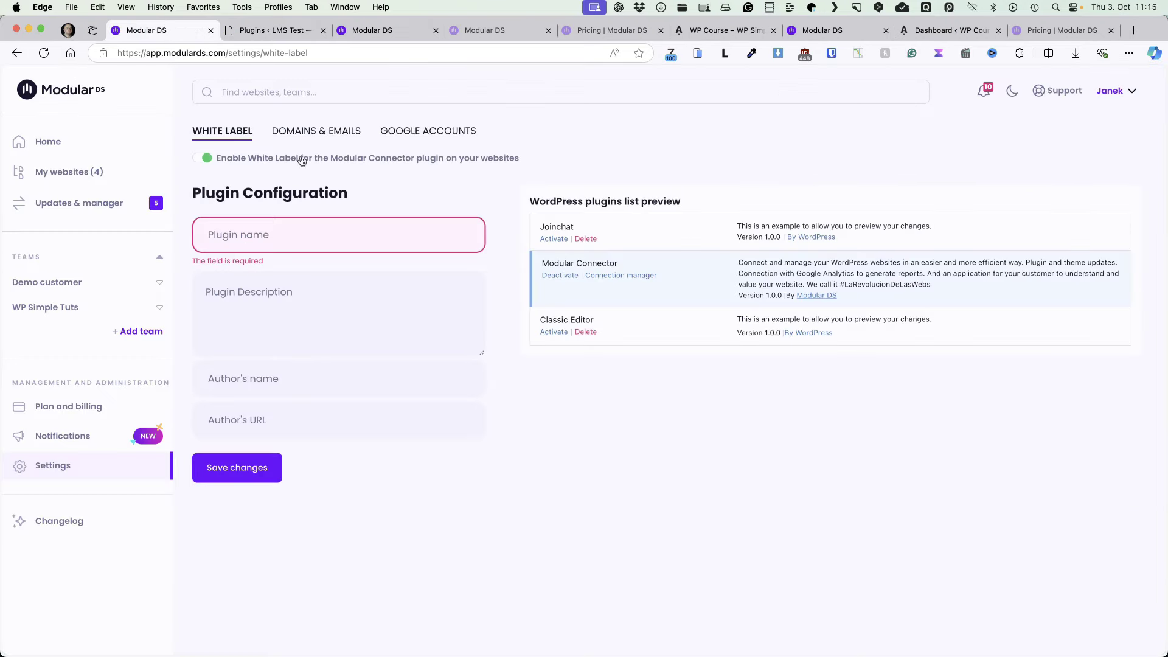
left_click(311, 228)
type("WPSH Updates Connector")
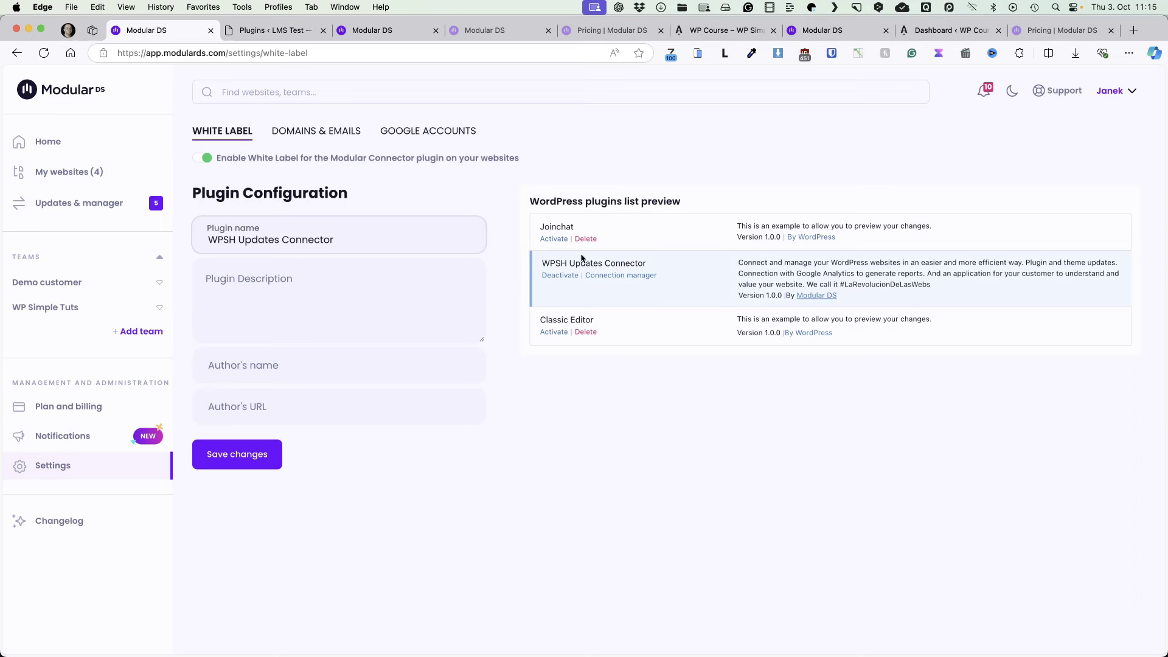
left_click(280, 273)
type("Lorem ipsum dolor sit amet consectetur adipiscing elit sem montes")
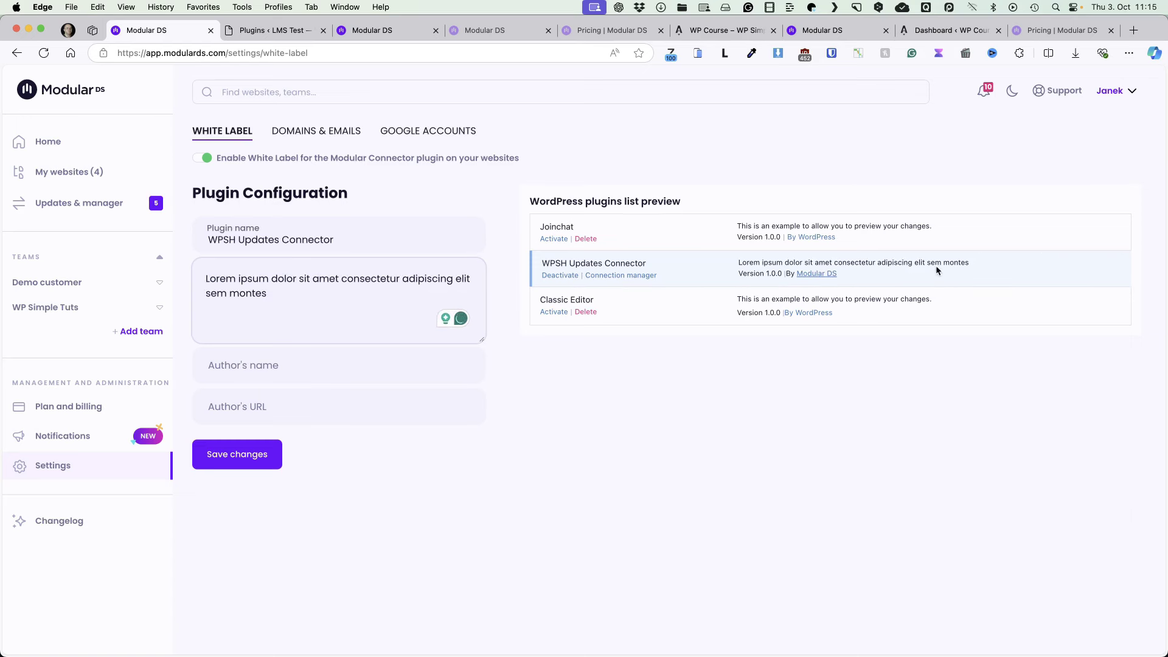
left_click(262, 355)
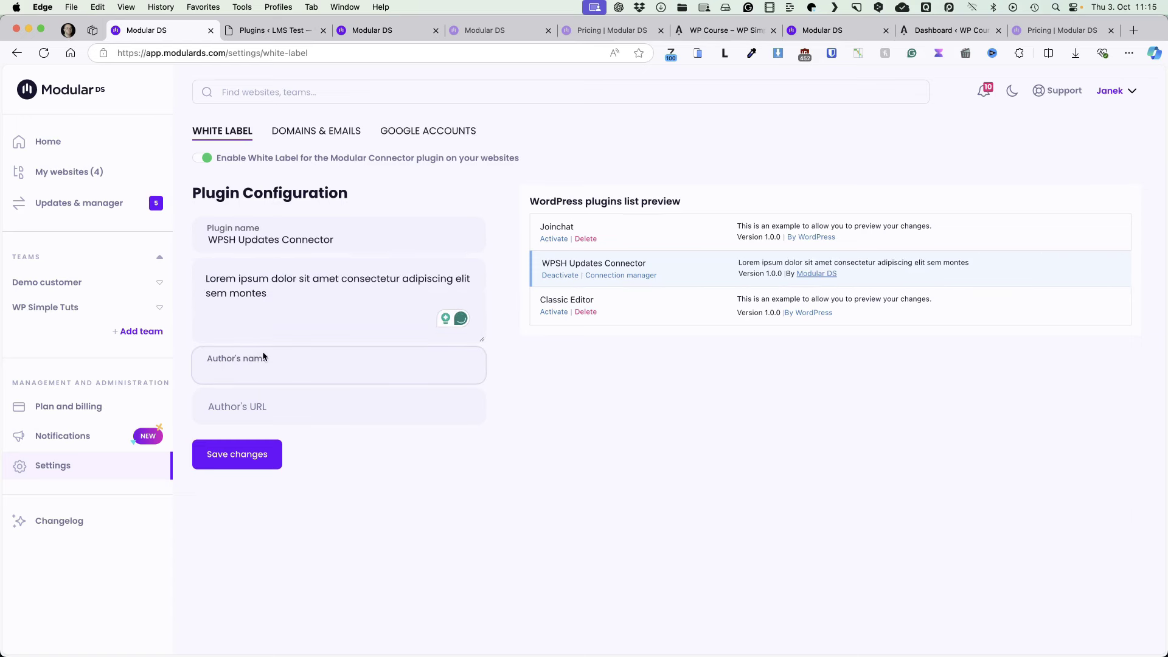
type("WP Simple Hacks")
left_click(246, 412)
type("https://wpsimplehacks.com")
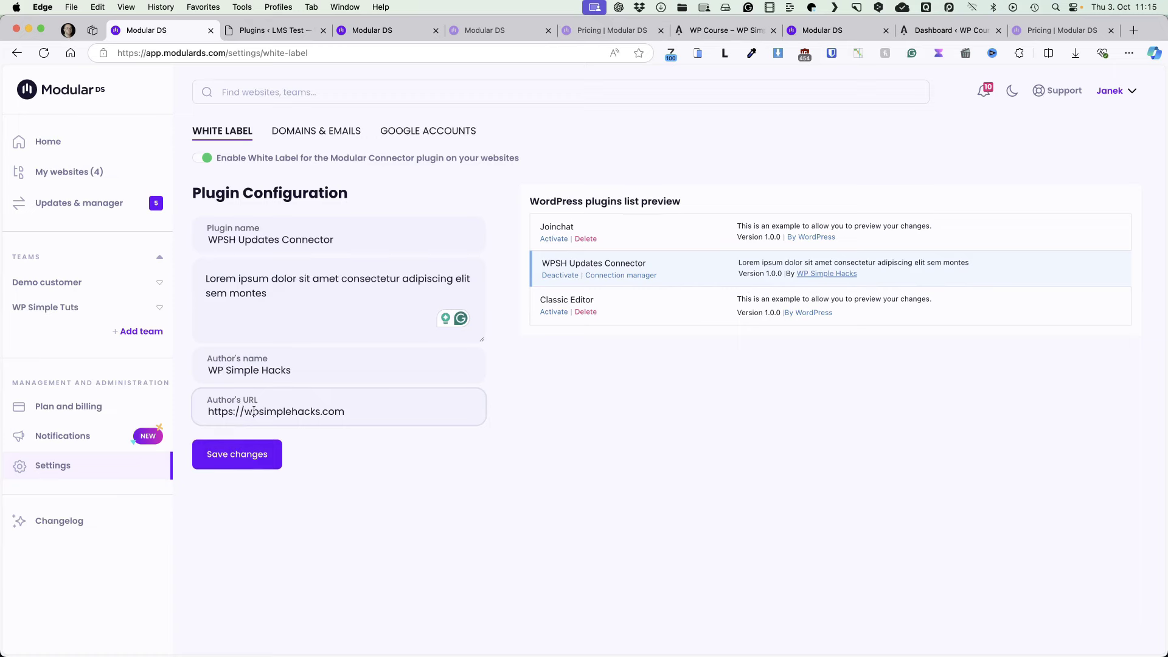
left_click(233, 462)
Reload the WordPress plugins list to confirm the 'WPSH Updates Connector' rename, then view Domains & Emails
left_click(274, 30)
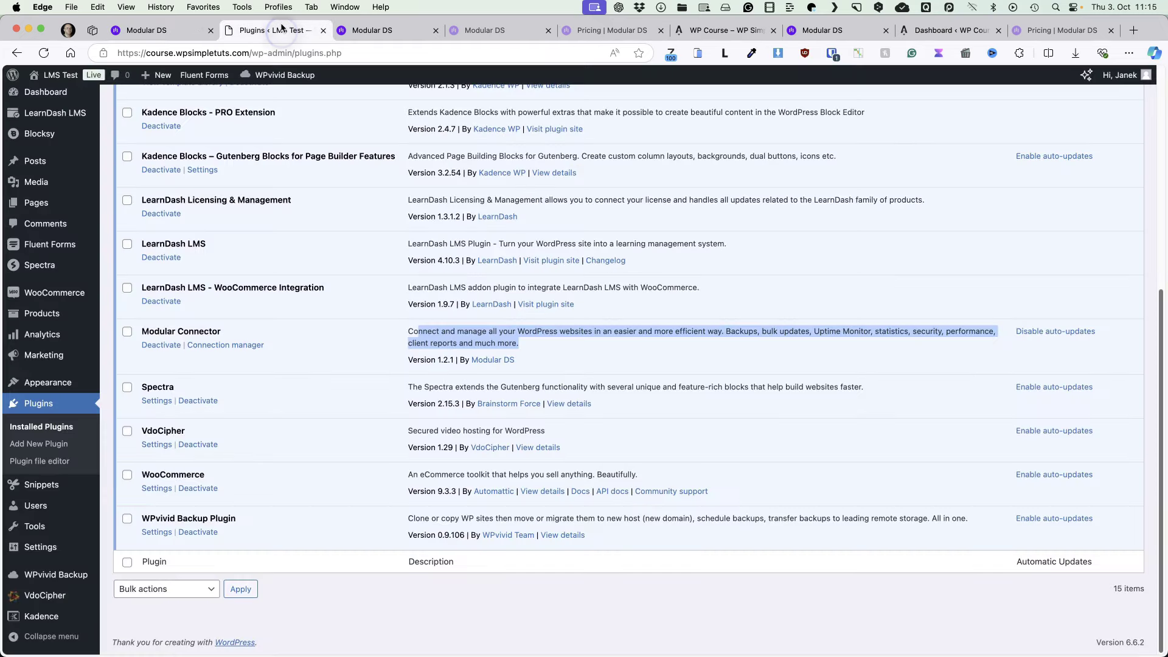
left_click(44, 51)
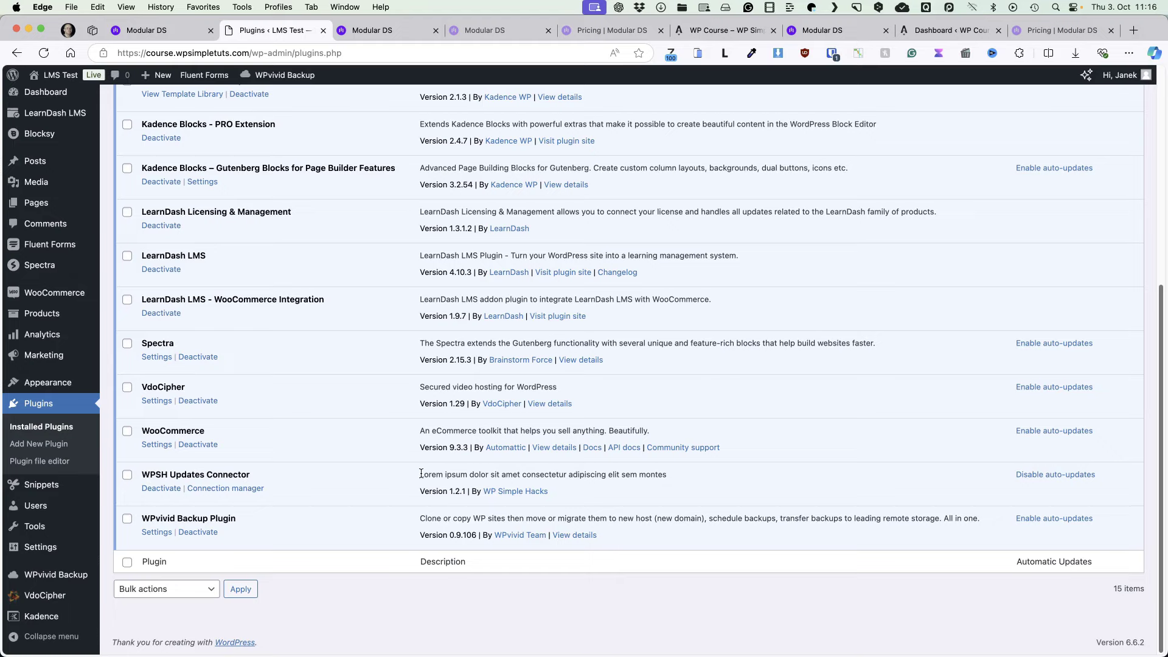
left_click_drag(420, 473, 712, 475)
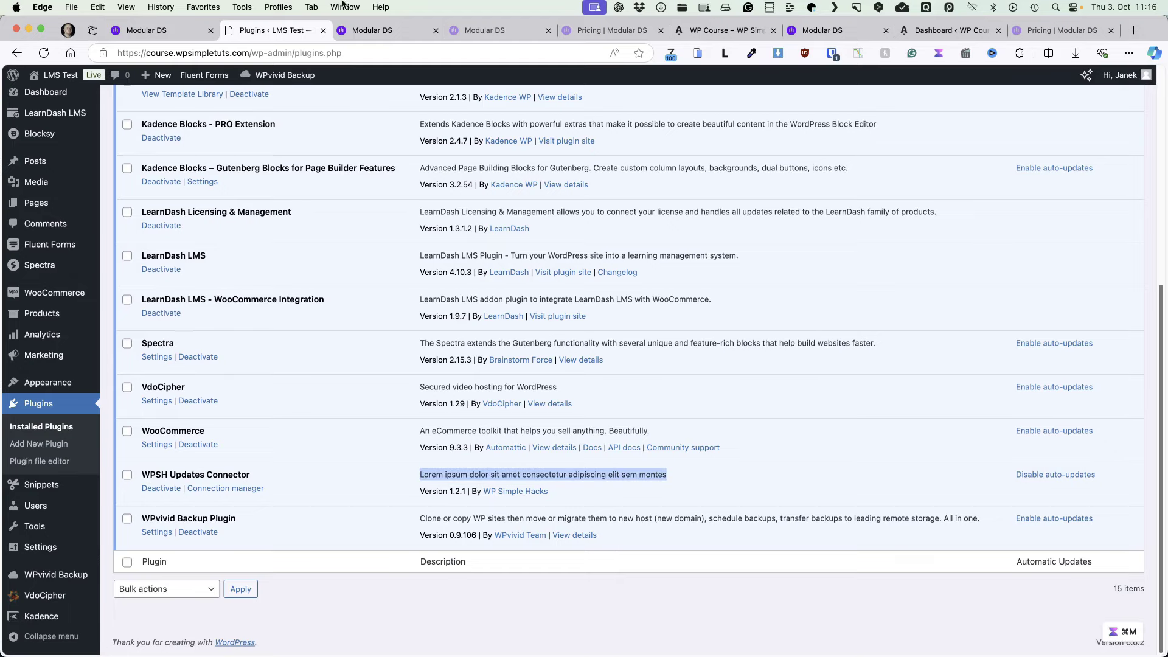
key("ctrl+shift+Tab")
left_click(325, 133)
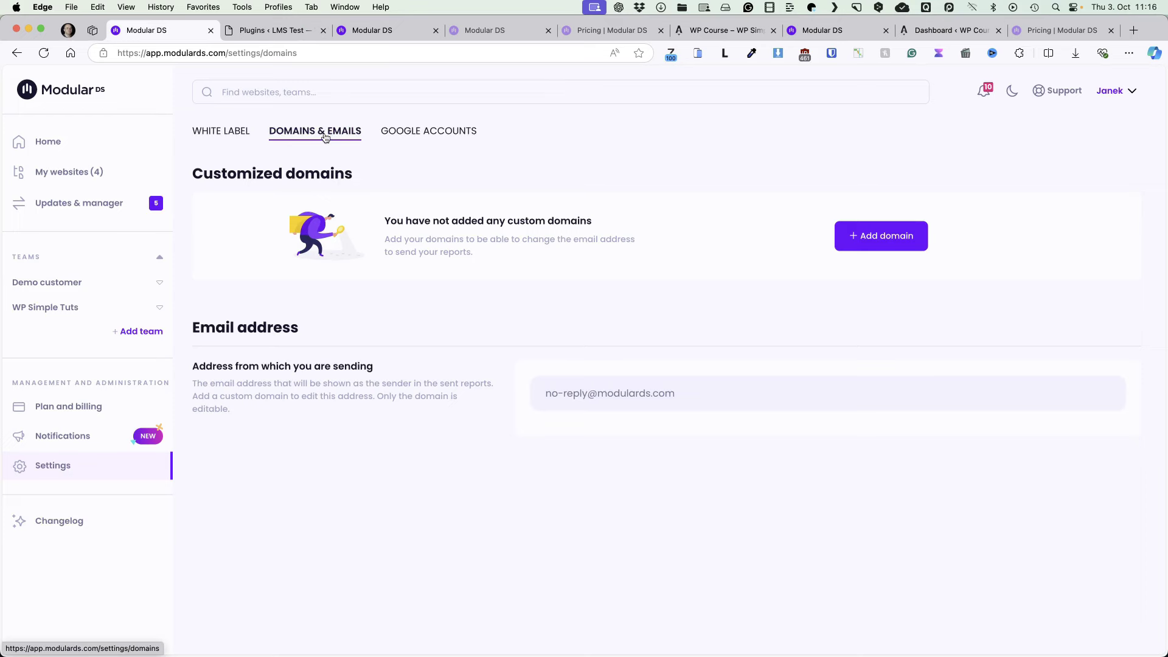
Add wpsimplehacks.com as a custom domain and dismiss the DNS instructions
left_click_drag(675, 394, 548, 402)
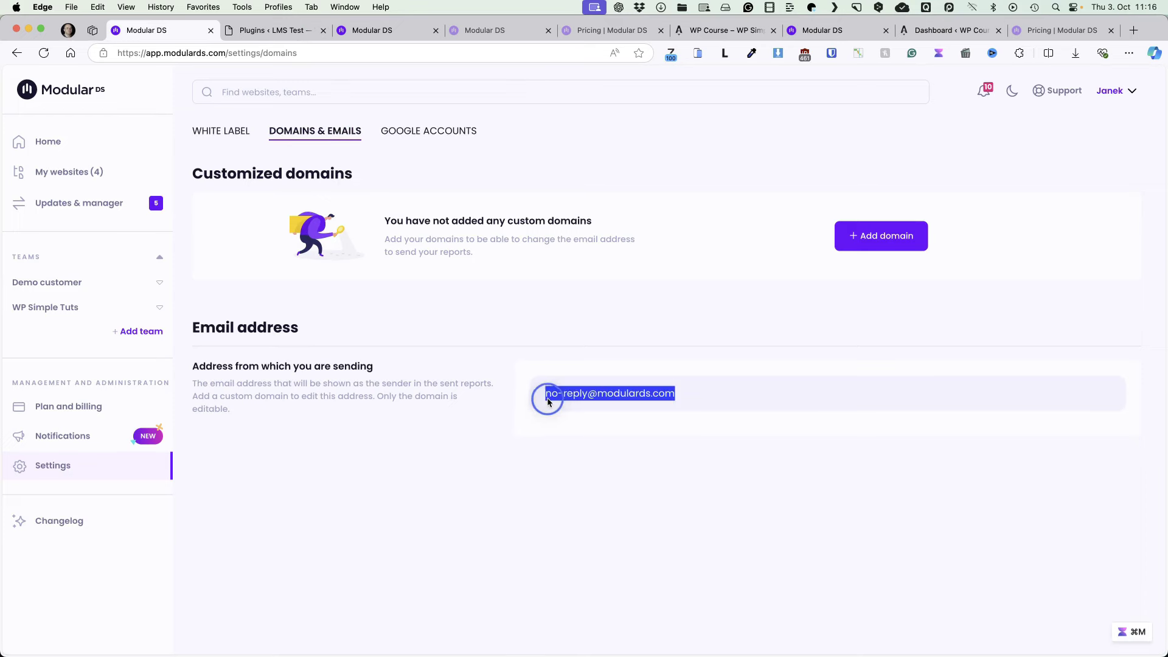
left_click(882, 237)
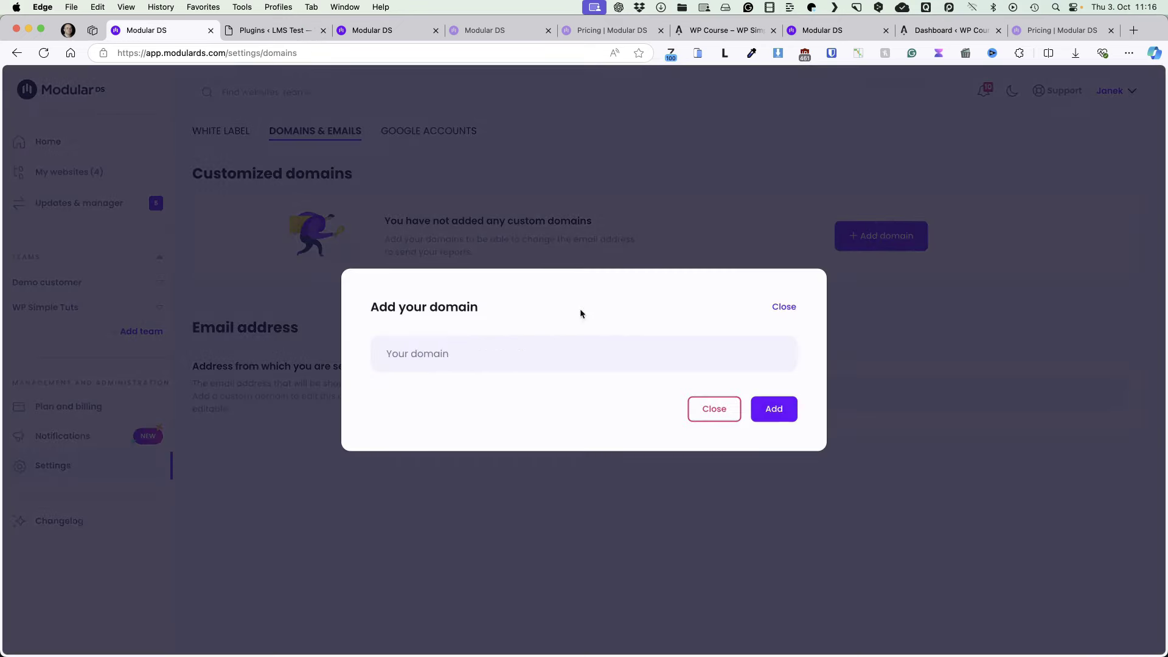
left_click(443, 353)
type("wpsimplehacks.com")
left_click(783, 417)
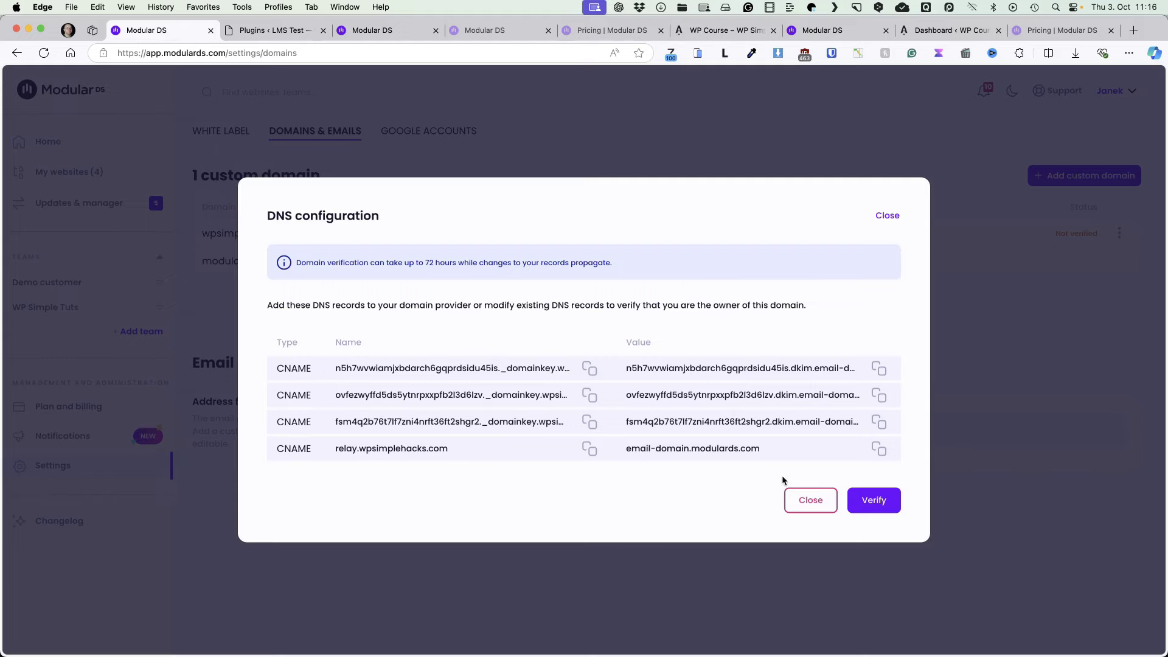
left_click(810, 498)
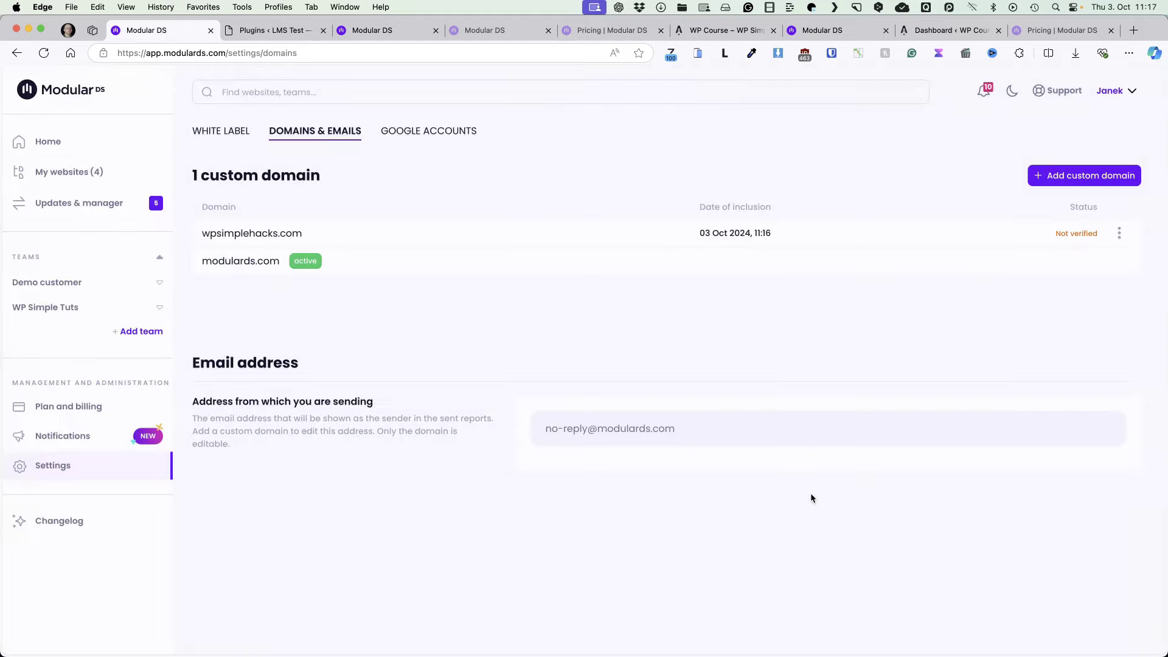
Delete the wpsimplehacks.com domain, then show the Google Accounts settings
left_click(1120, 233)
left_click(1045, 280)
left_click(679, 422)
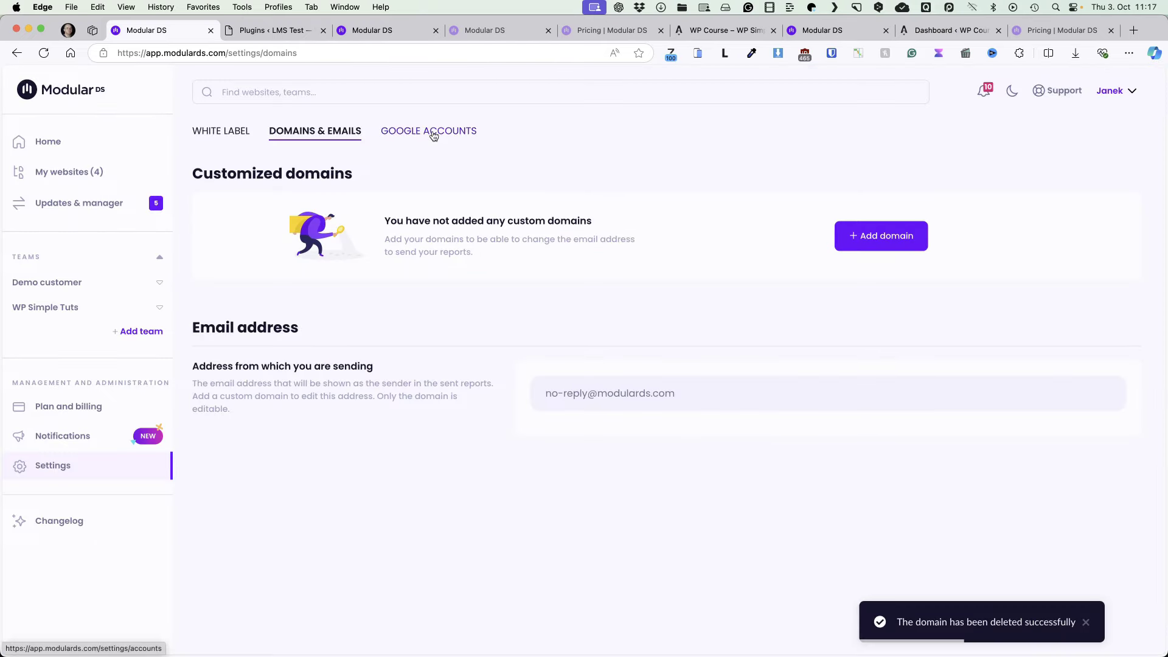
left_click(434, 136)
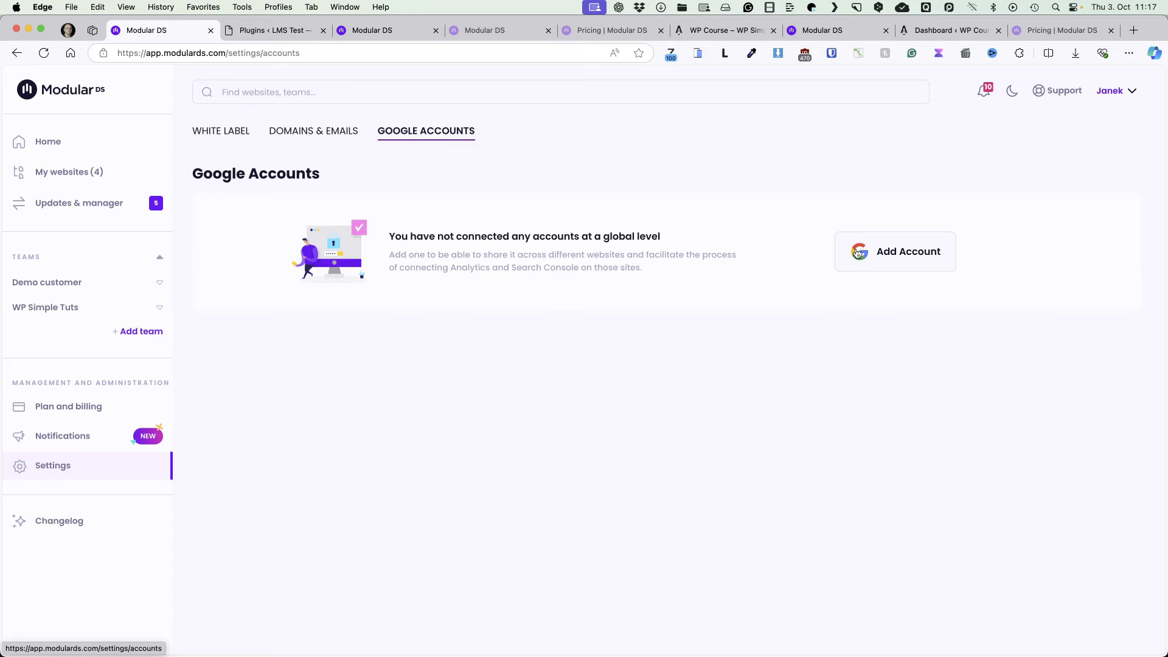
Begin connecting a Google account, back out of sign-in, and open the Changelog
left_click(885, 260)
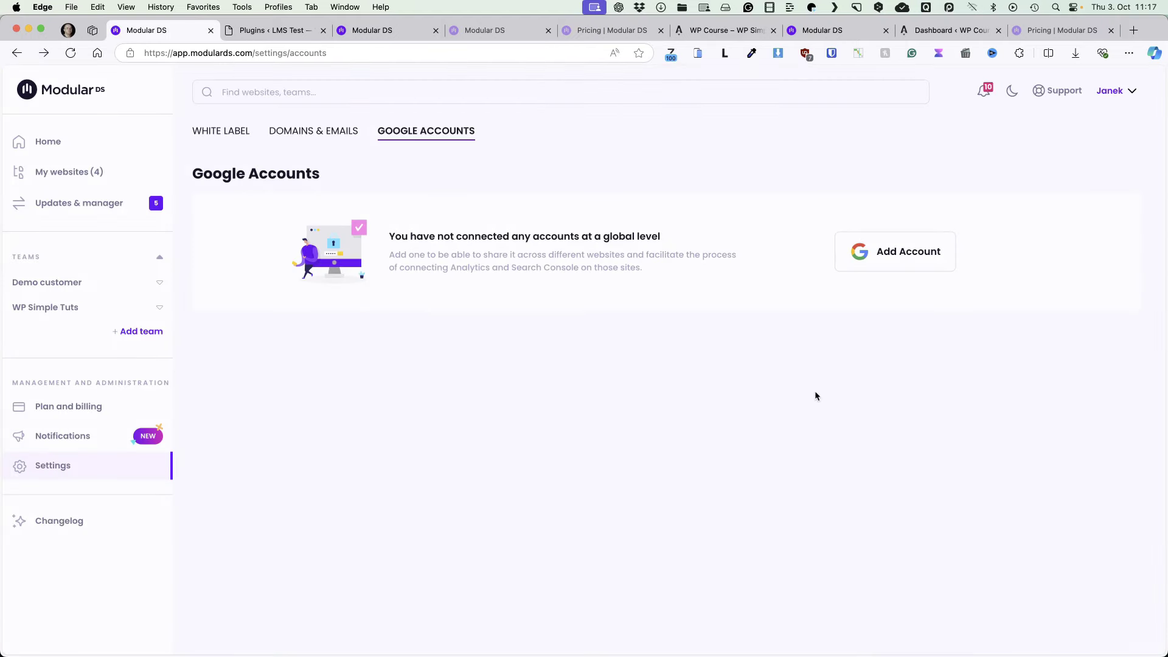
left_click(550, 461)
left_click(51, 523)
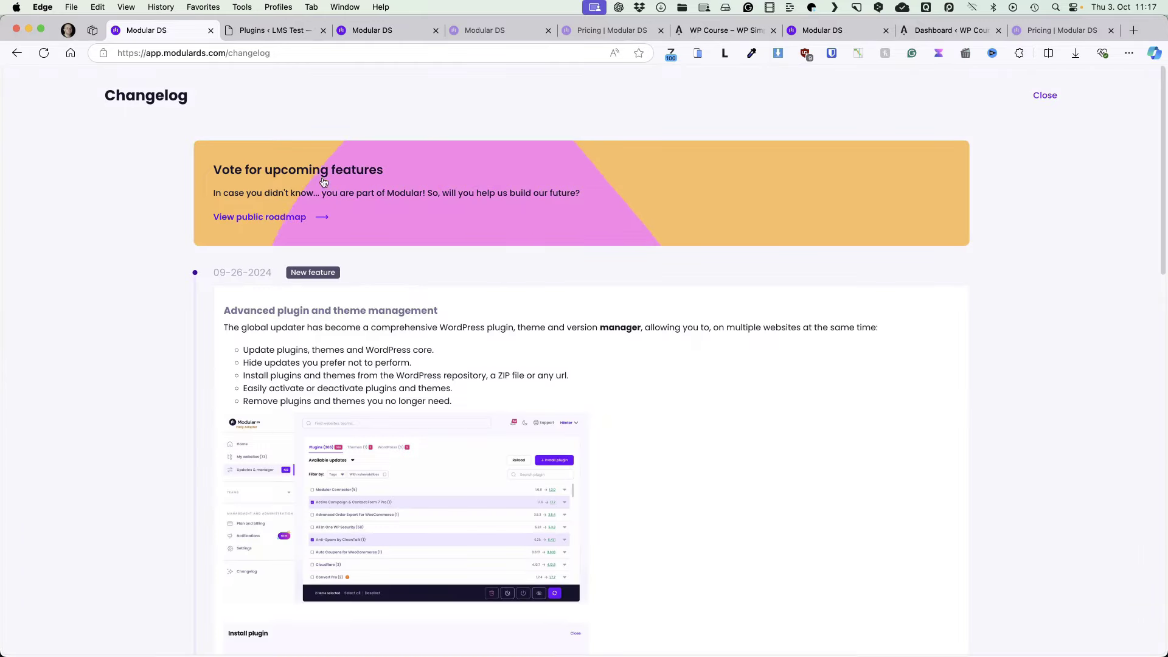
scroll(555, 272, "down", 2)
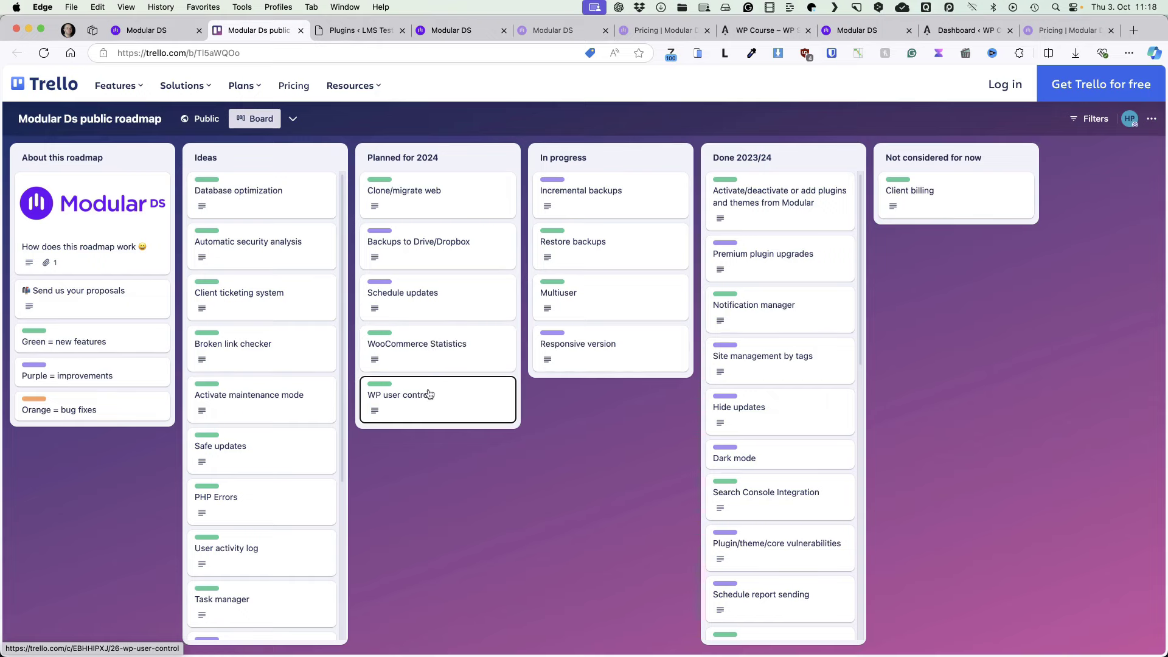
Close the Trello roadmap tab and the Changelog panel
left_click(301, 30)
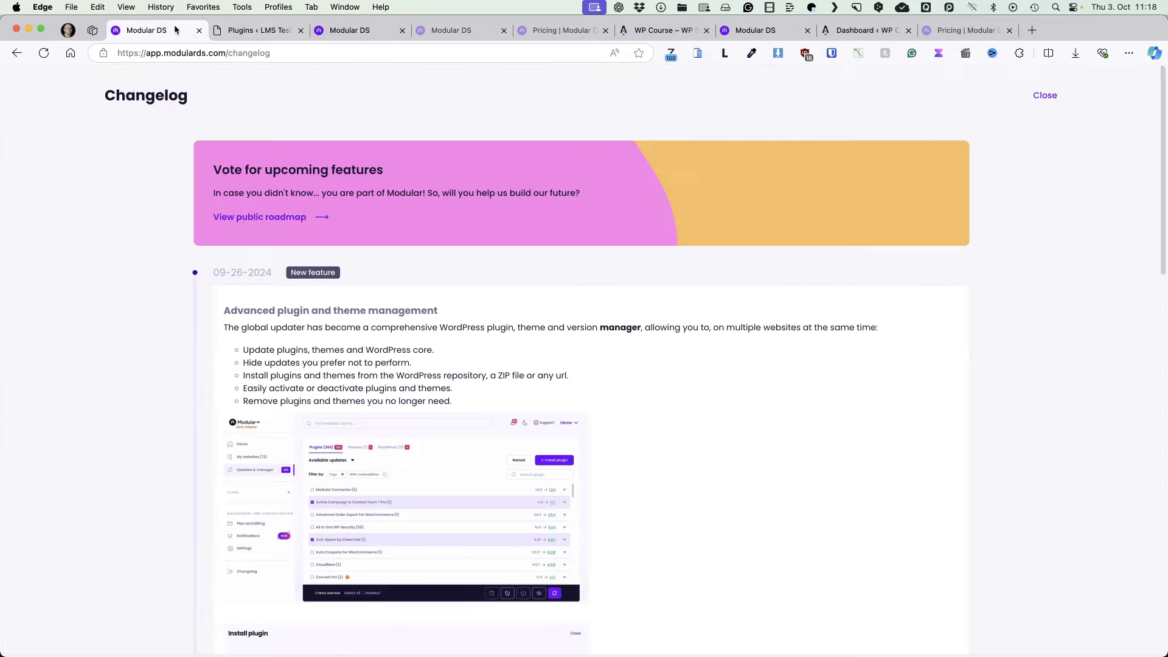
left_click(1045, 95)
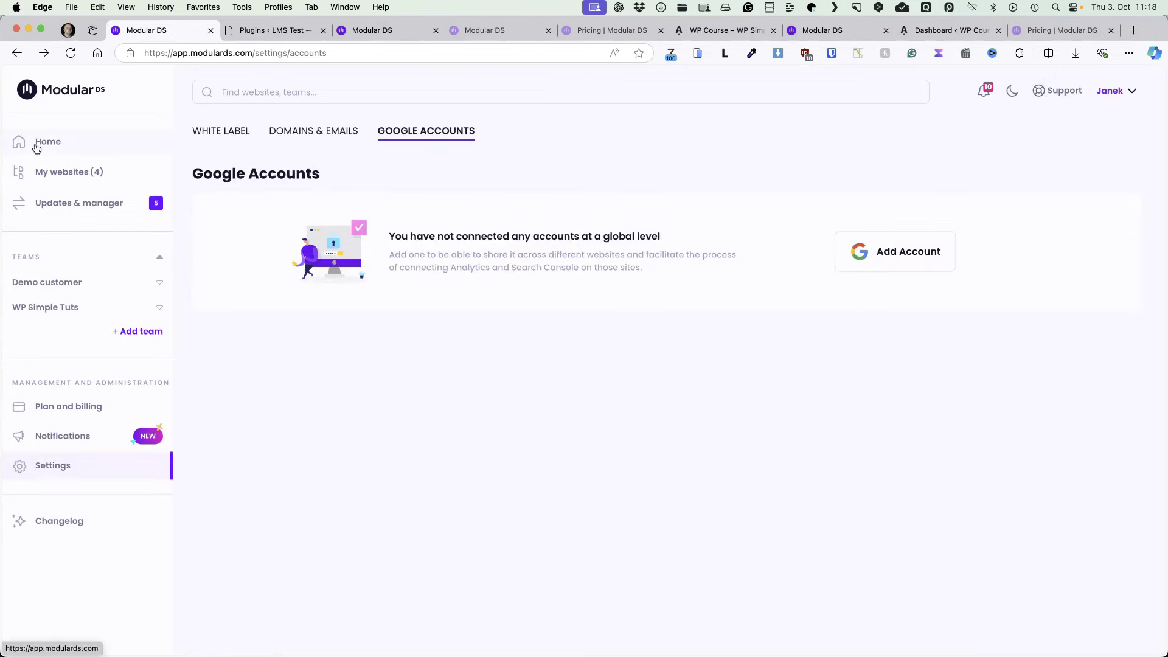